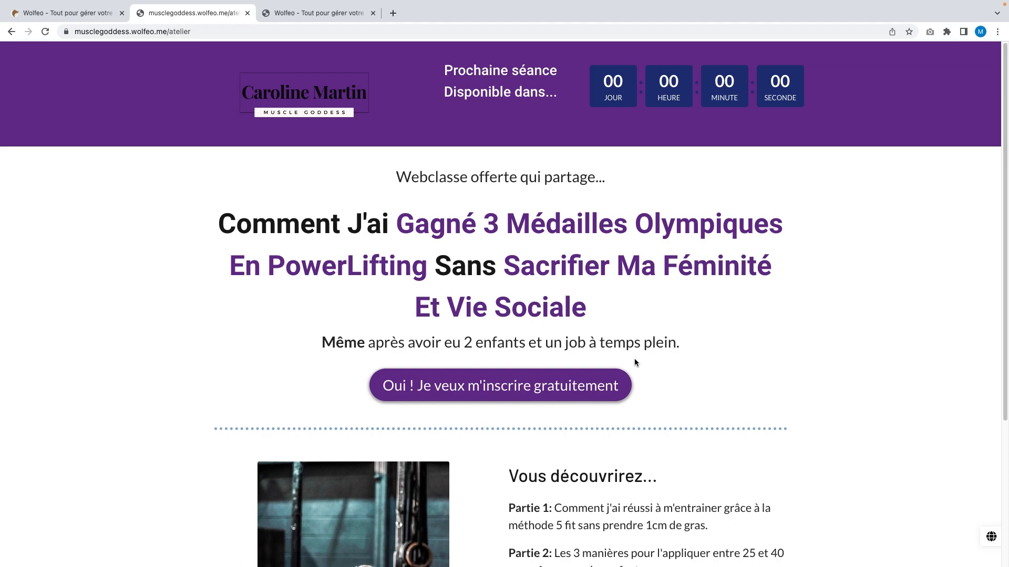
- Open the free registration form on the workshop page and examine the session dates it offers
click(546, 392)
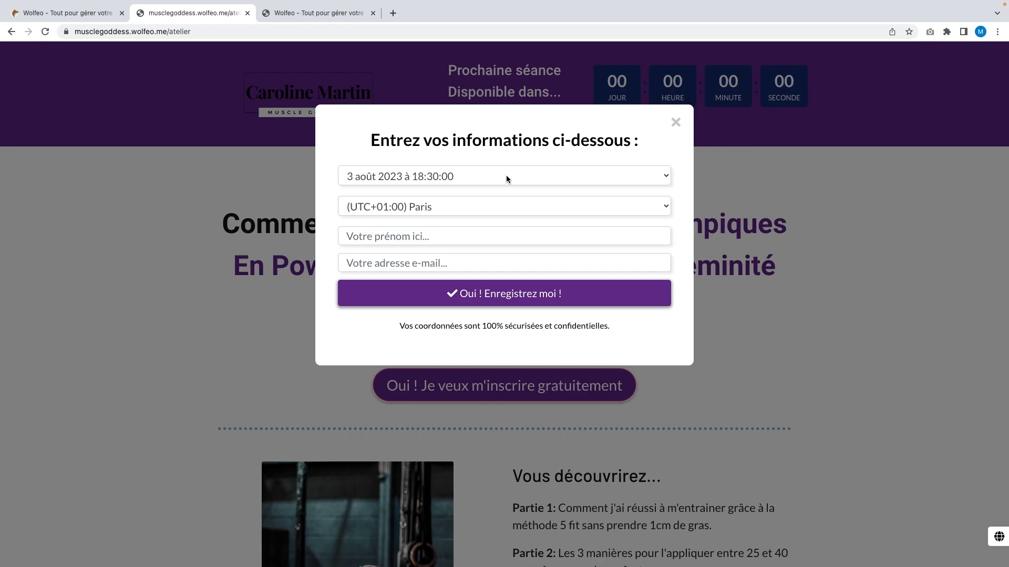
click(506, 177)
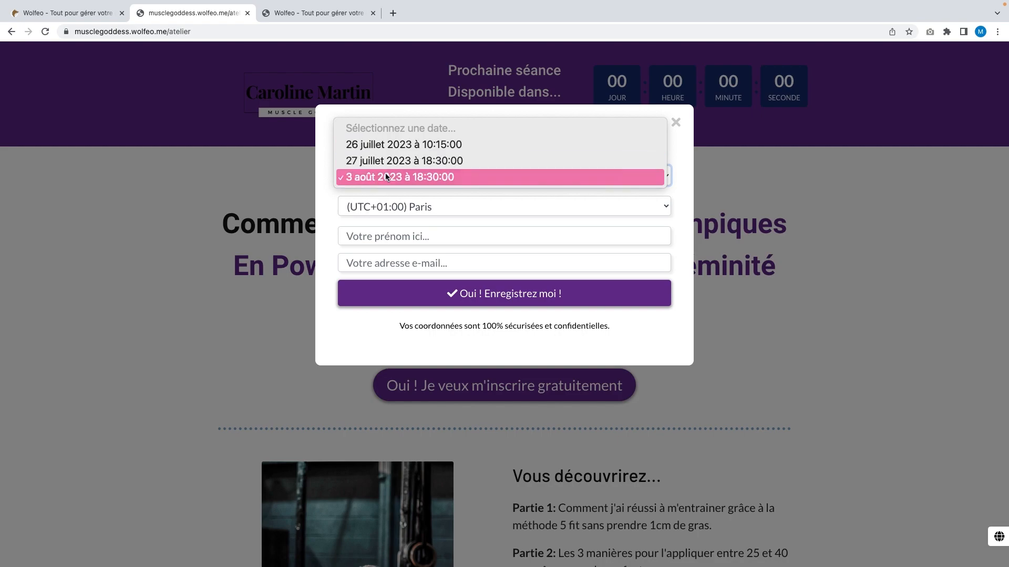
click(679, 152)
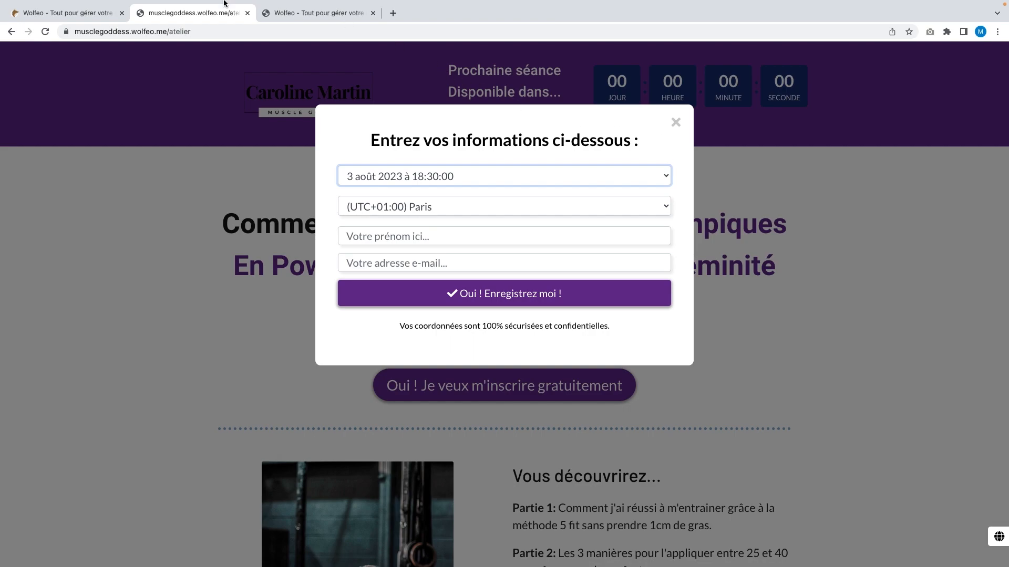
- Switch to the Wolfeo dashboard and create a new webinar of the Webinaire automatisé type
mouse_move(101, 54)
click(79, 21)
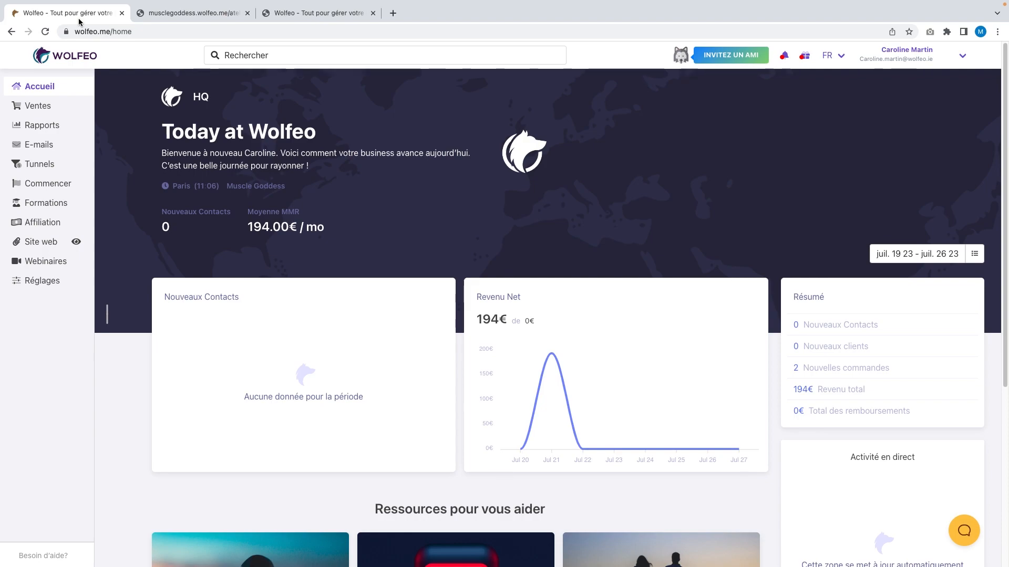
click(52, 262)
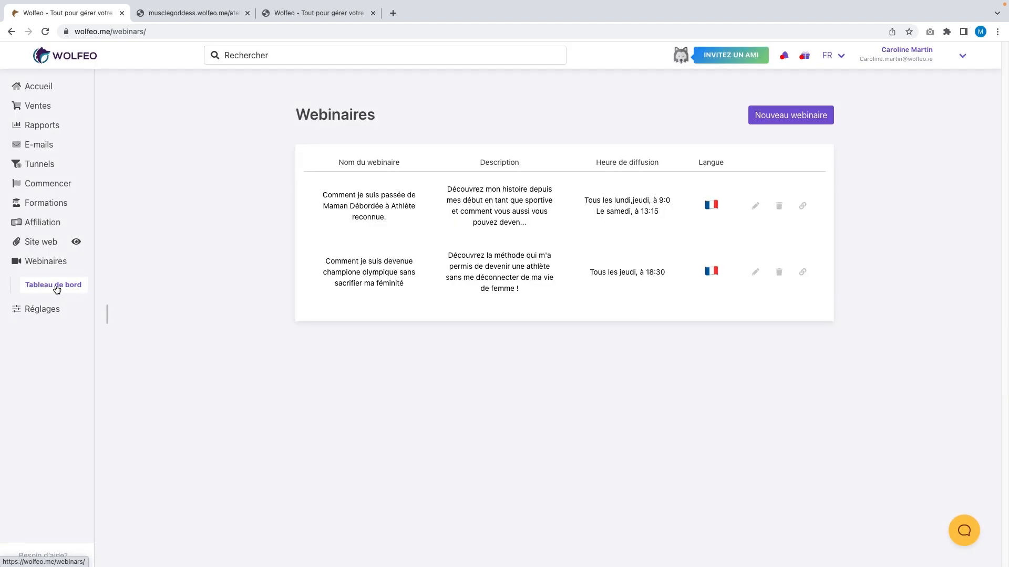
click(787, 115)
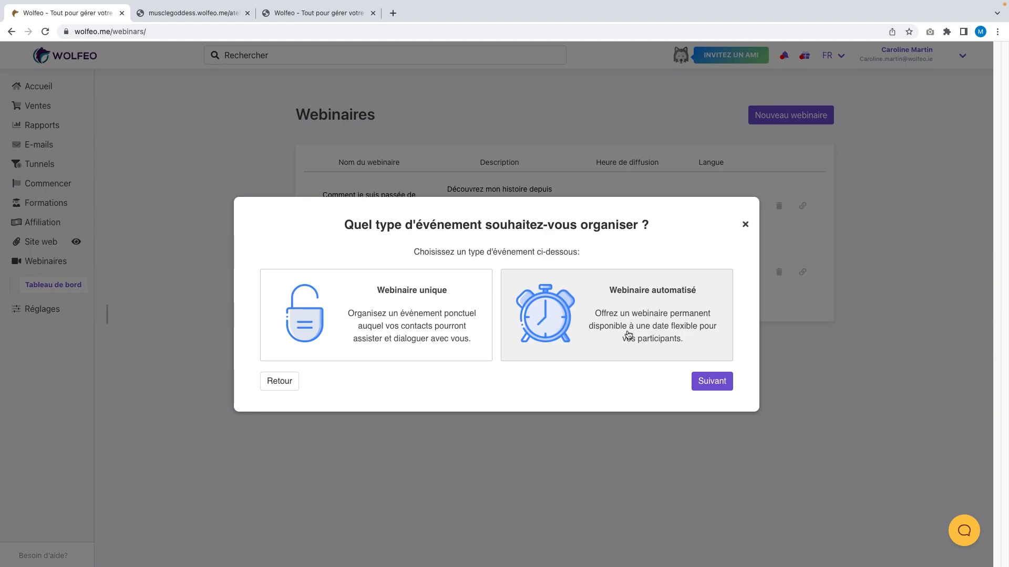
click(662, 338)
click(700, 379)
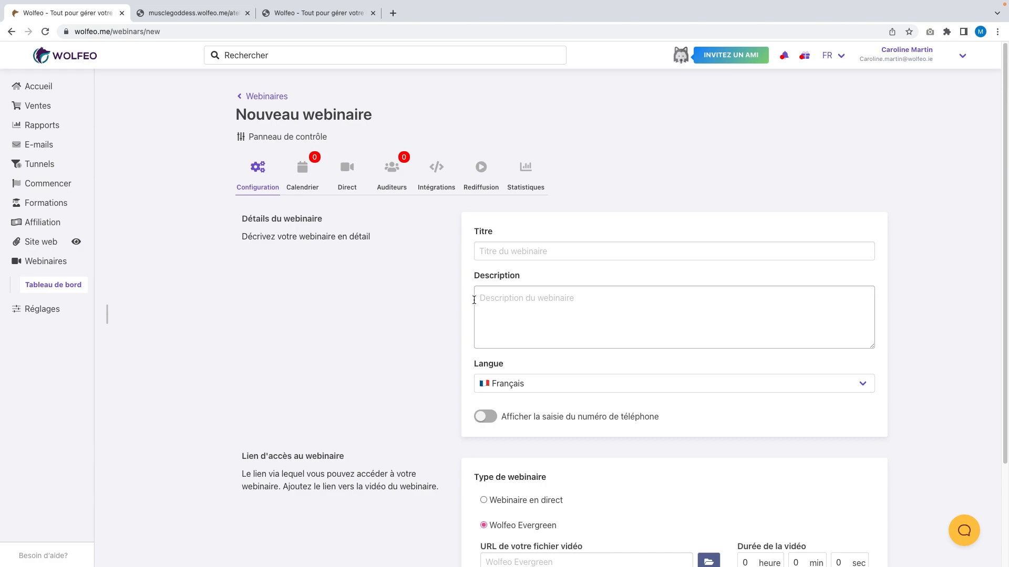
- Set the webinar title to "Comment je suis passée de Maman Débordée à Athlète reconnue."
click(502, 250)
right_click(502, 251)
click(524, 326)
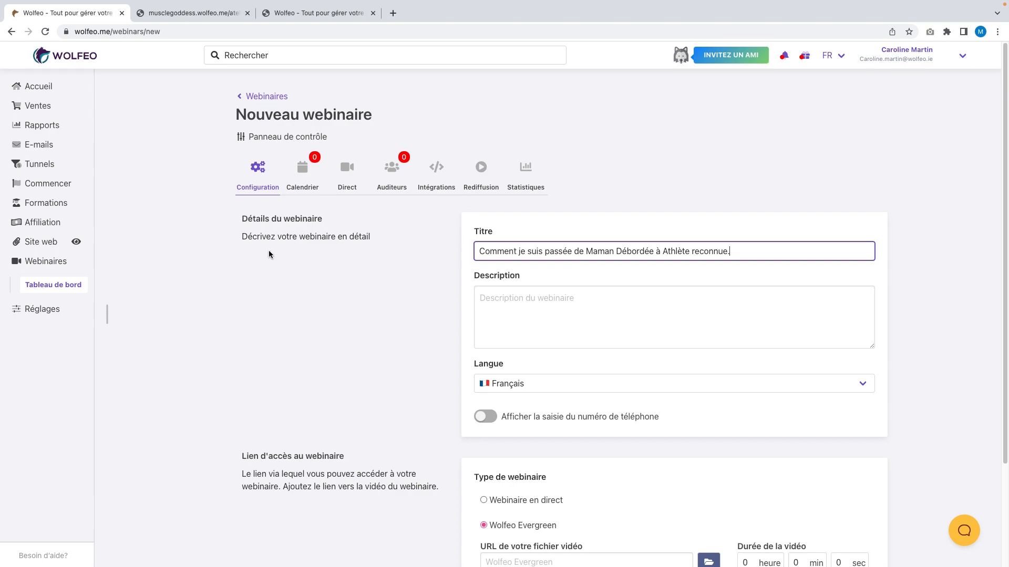
- Set the description to "Découvrez mon histoire depuis mes début en tant que sportive et comment vous aussi vous pouvez devenir athlète de haut niveau en 3 mois !"
key(super+Tab)
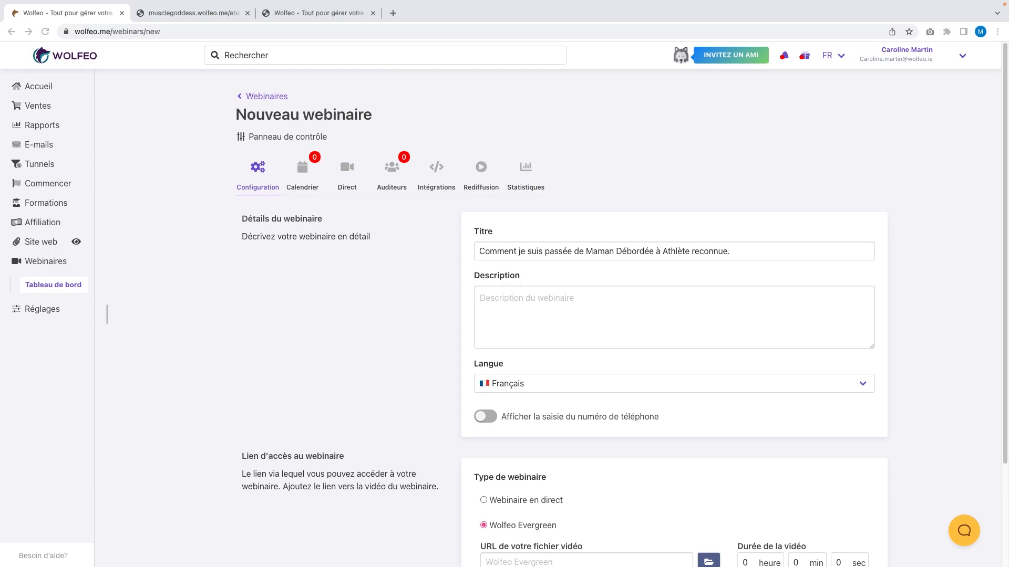
right_click(556, 303)
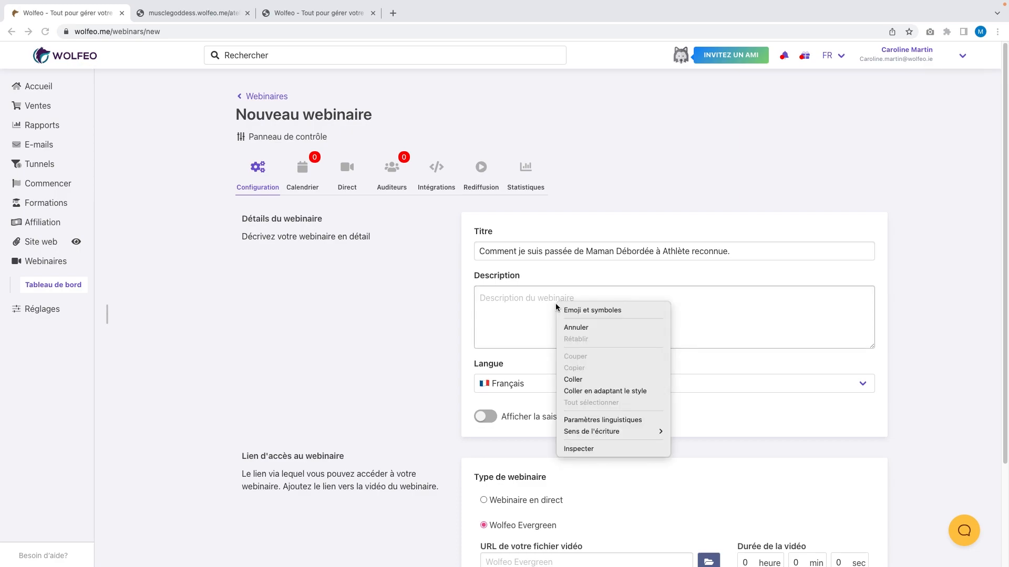
click(505, 308)
text(Découvrez mon histoire depuis mes début en tant que sportive et comment vous aussi vous pouvez devenir athlète de haut niveau en 3 mois !)
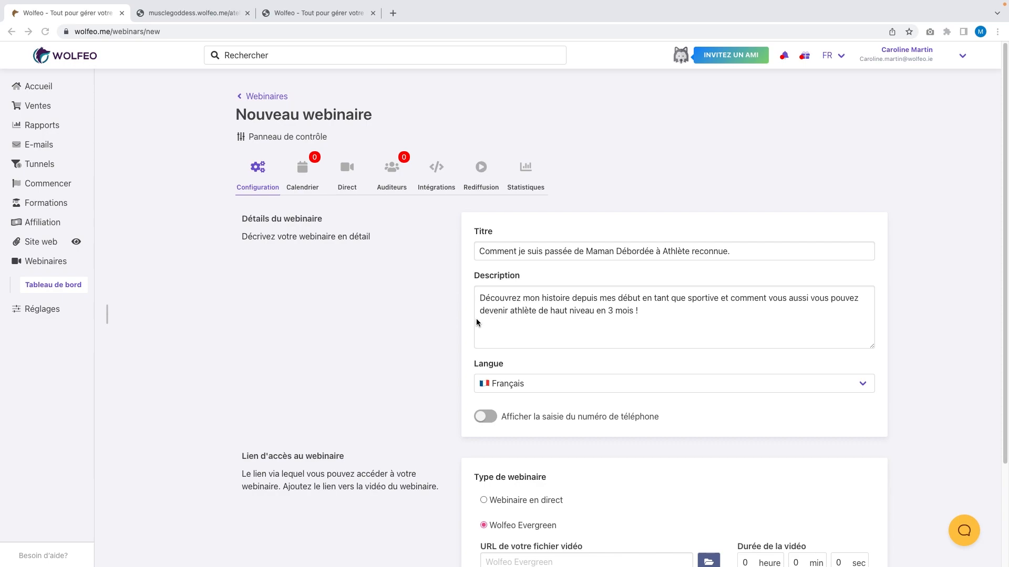
- Select Français as the webinar language
click(750, 387)
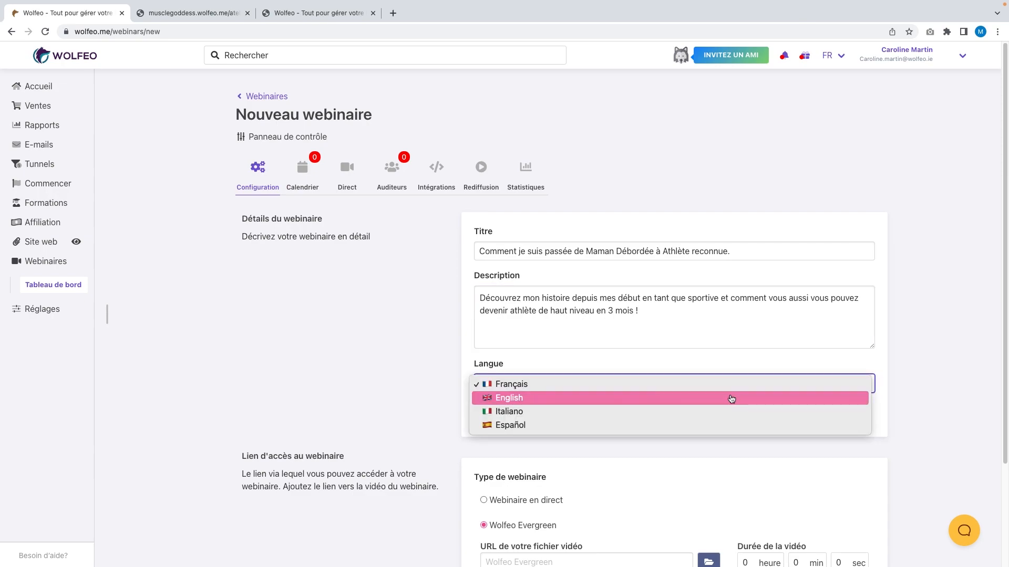
click(727, 385)
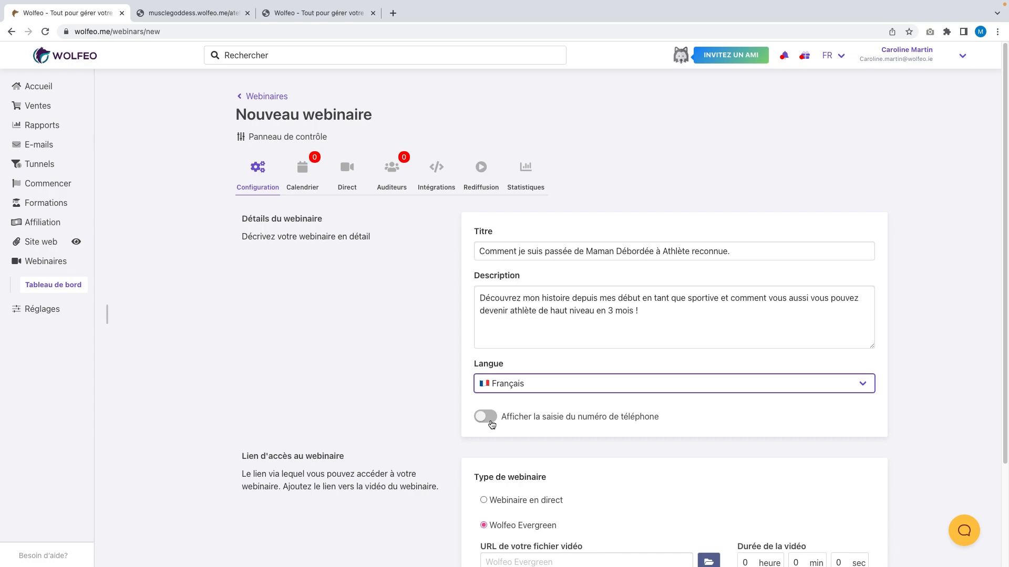
- Use Webinaire.mov from the Webinaire media folder as the Wolfeo Evergreen video and set its duration to 30 minutes
scroll(562, 429, down, 2)
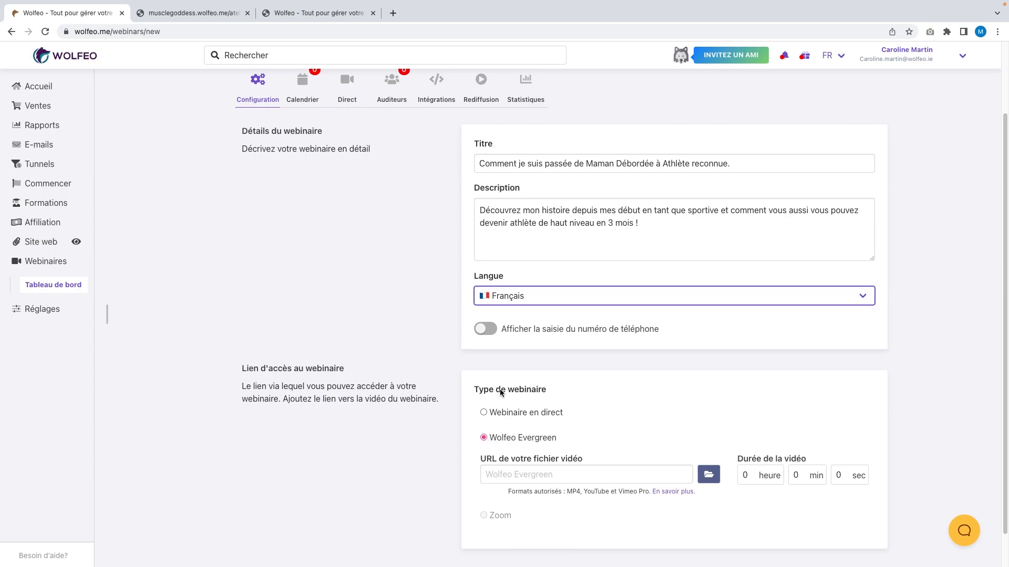
scroll(409, 397, down, 1)
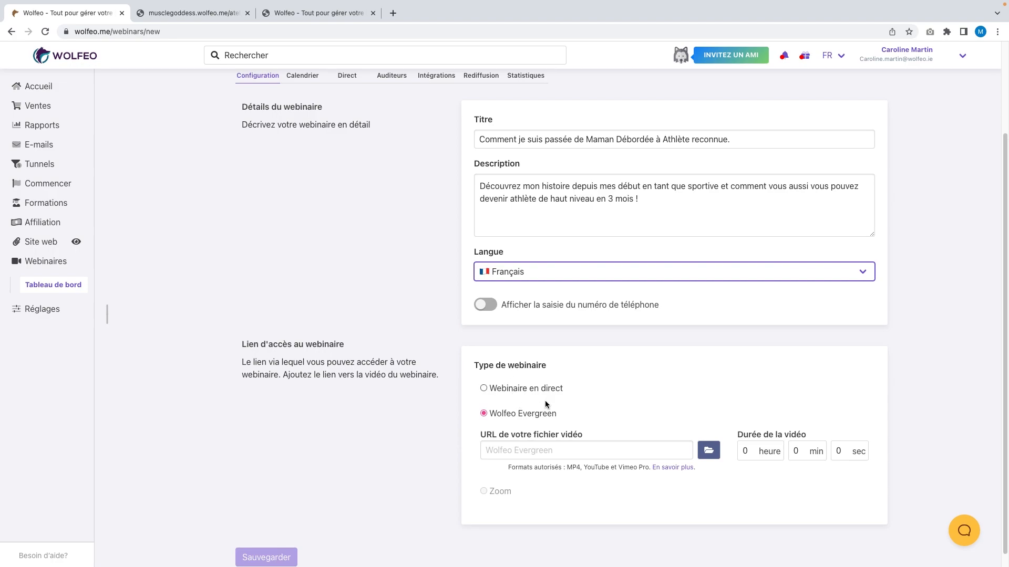
click(709, 452)
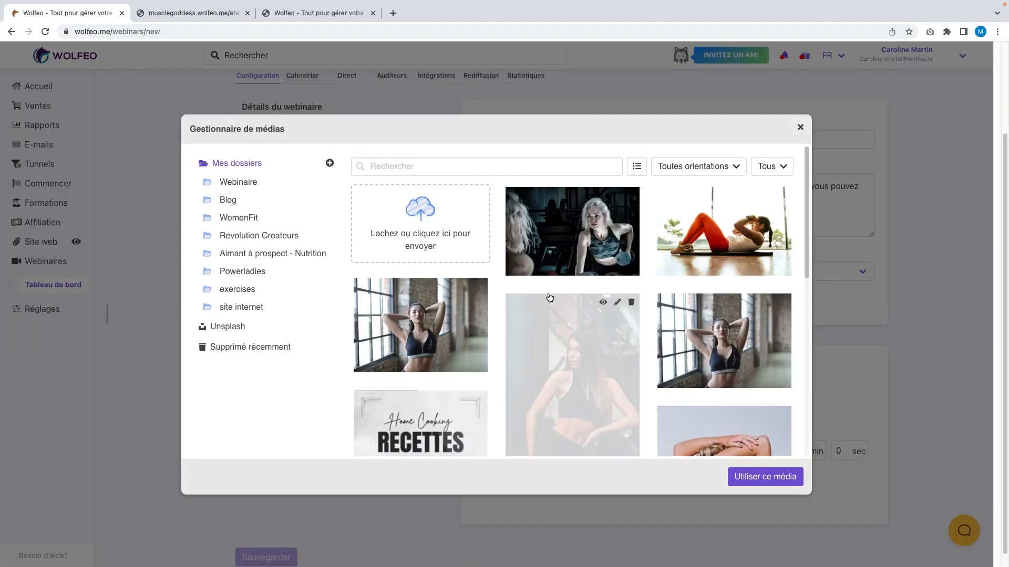
click(252, 184)
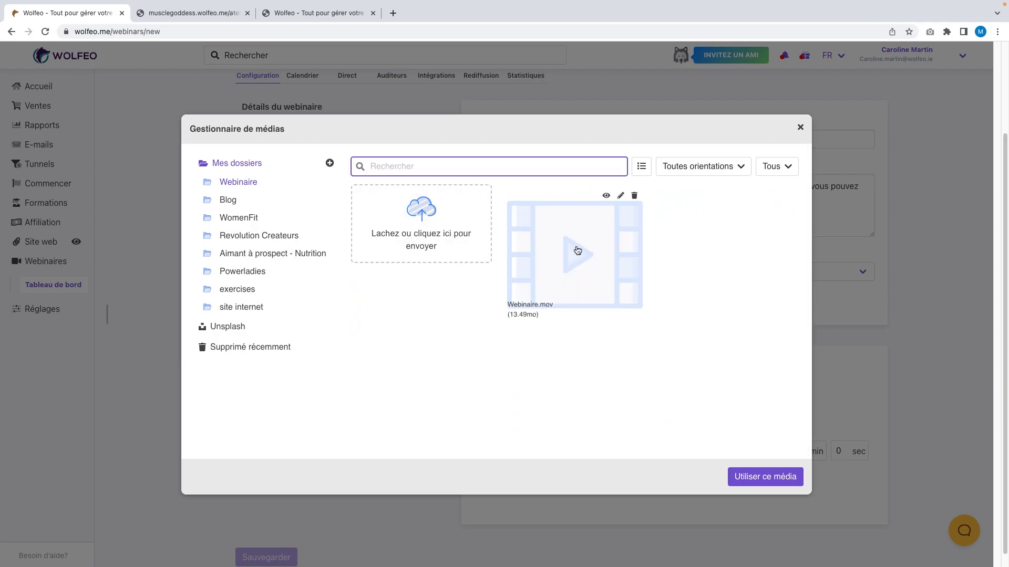
click(576, 250)
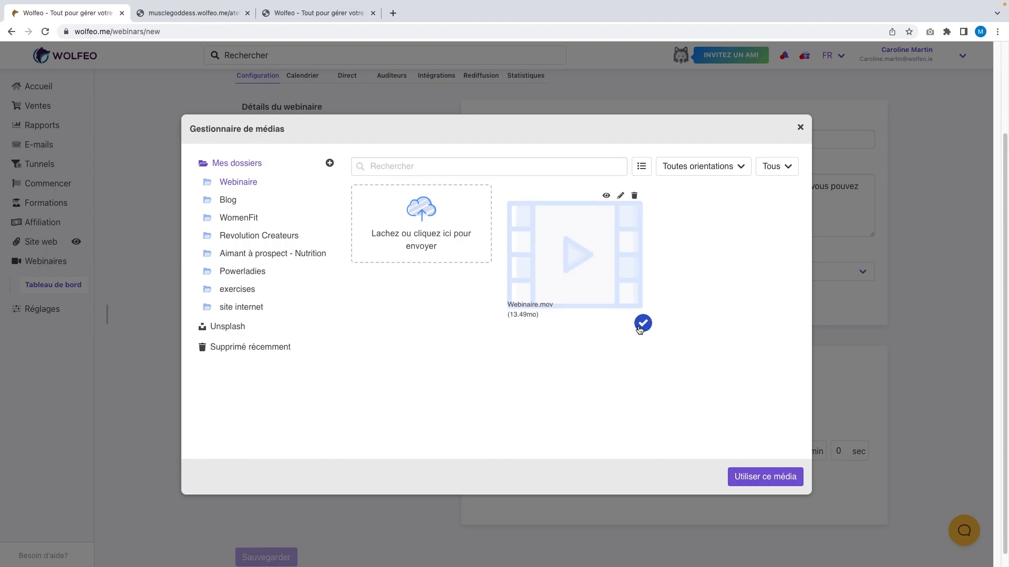
click(778, 478)
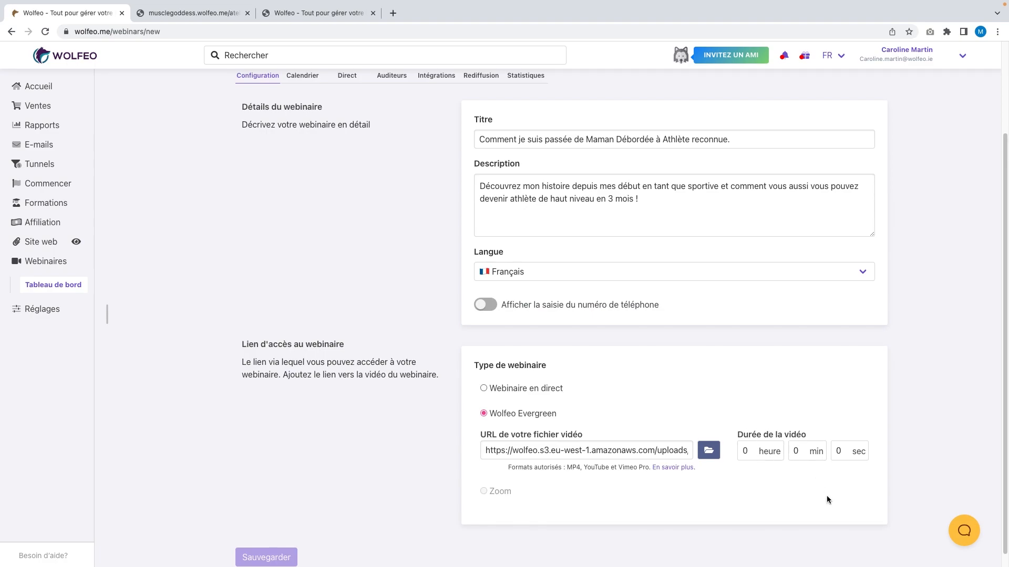
text(3)
scroll(738, 489, down, 1)
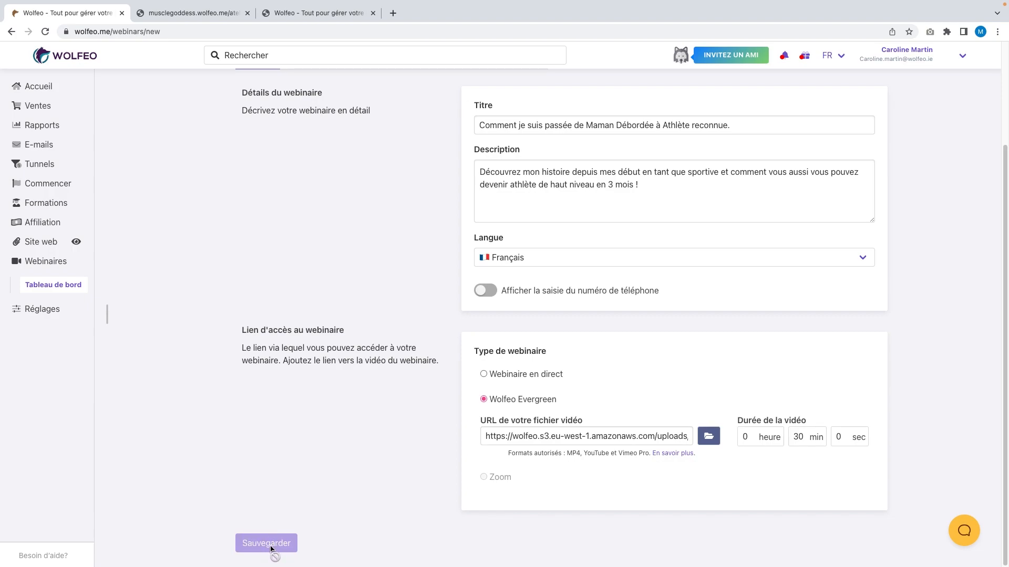
- In the webinar's calendar, set the new series' frequency to Tous les on Mardi and Vendredi
scroll(297, 480, up, 3)
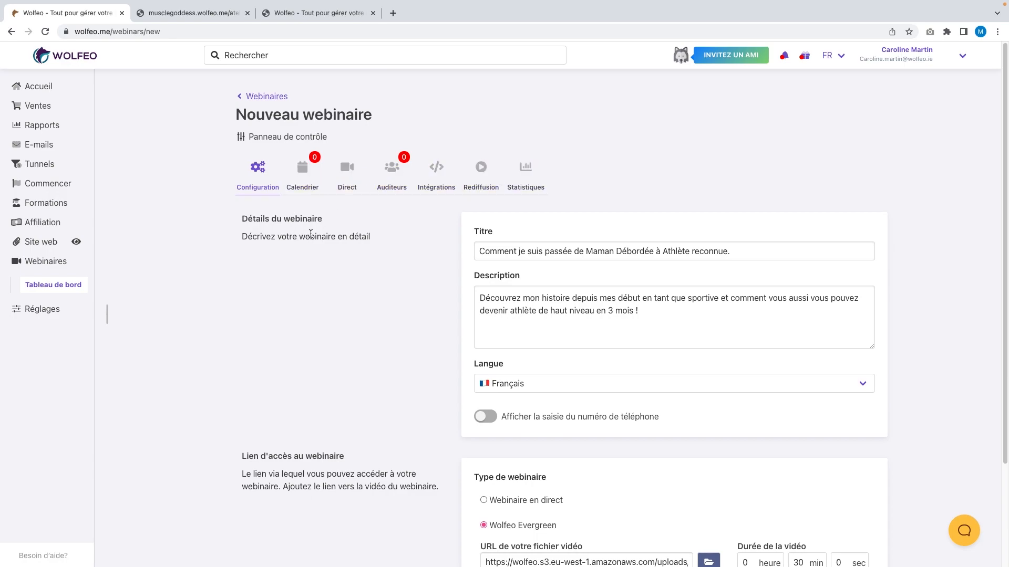
click(307, 189)
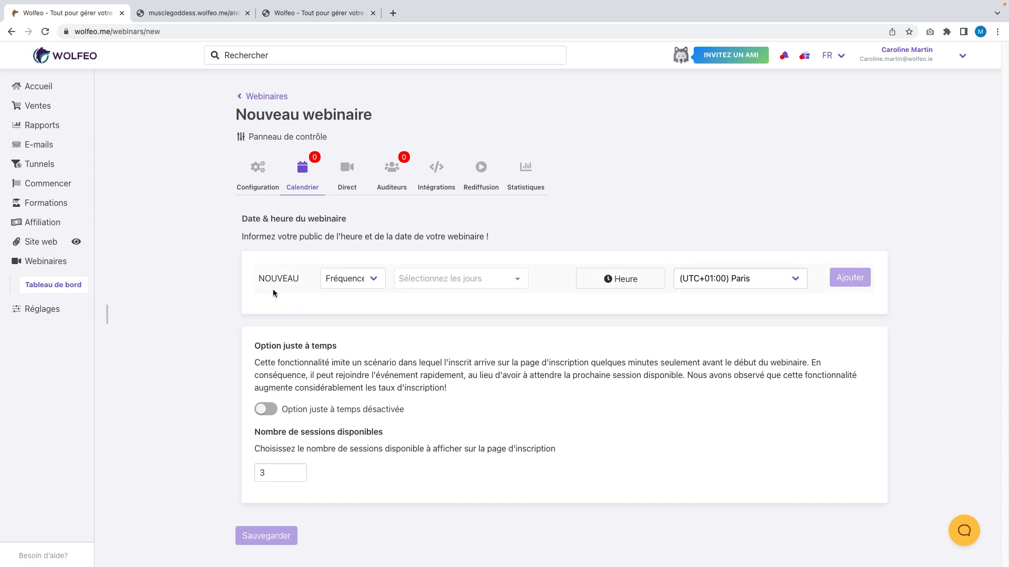
click(344, 287)
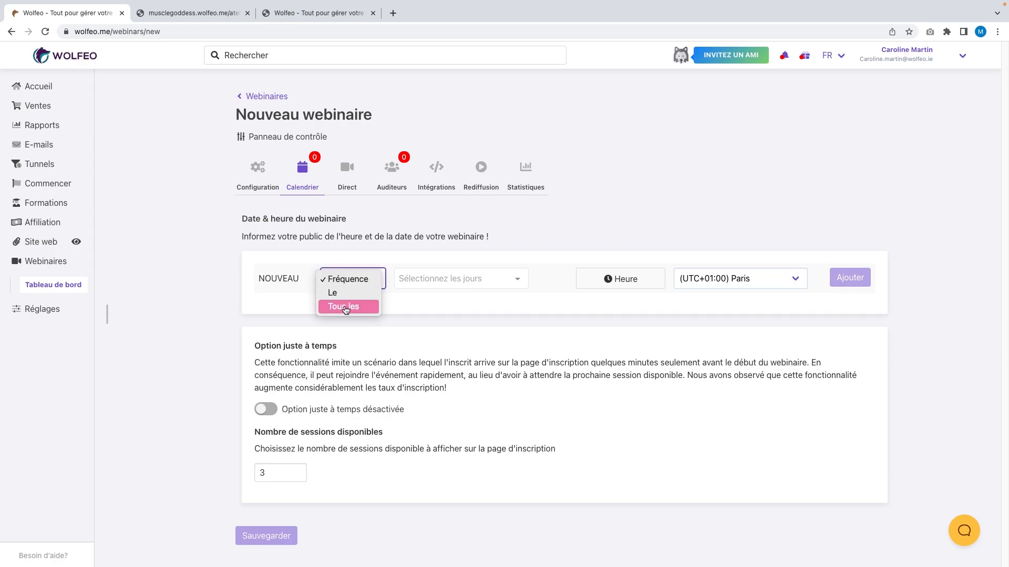
click(346, 308)
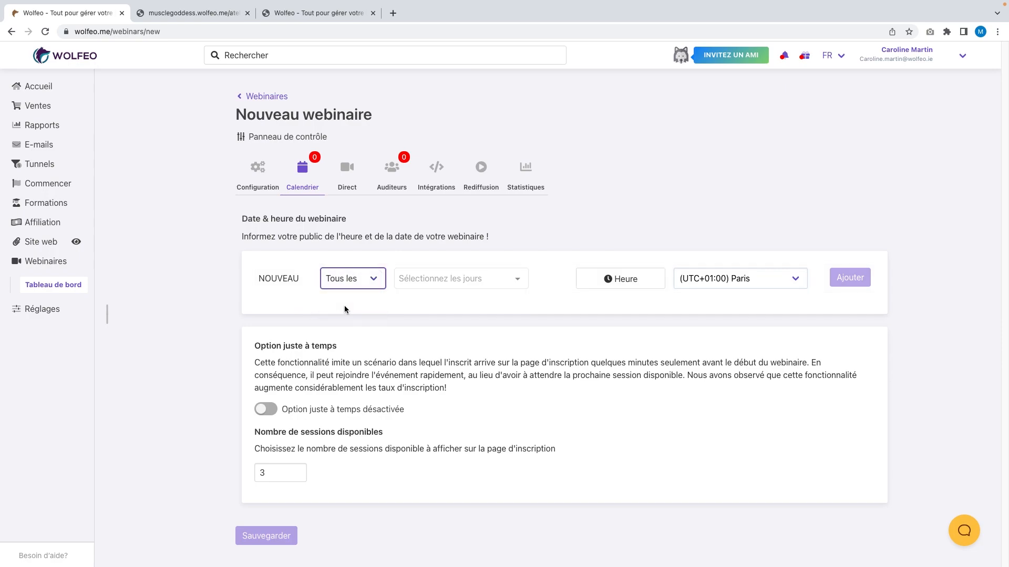
click(473, 277)
click(441, 324)
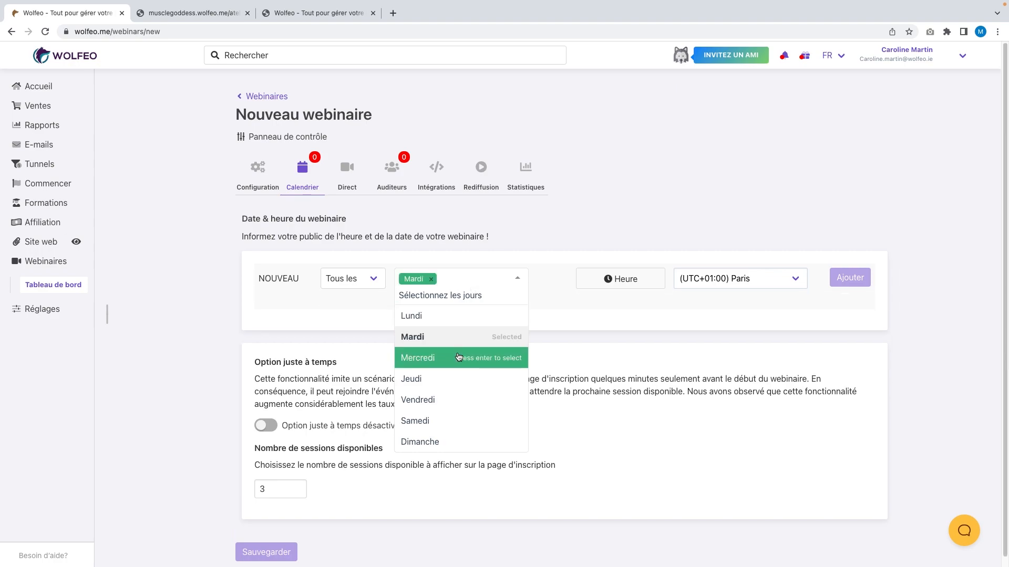
click(445, 399)
- Set the series' start time to 09:00 in the (UTC+01:00) Paris time zone and add it to the calendar
click(617, 276)
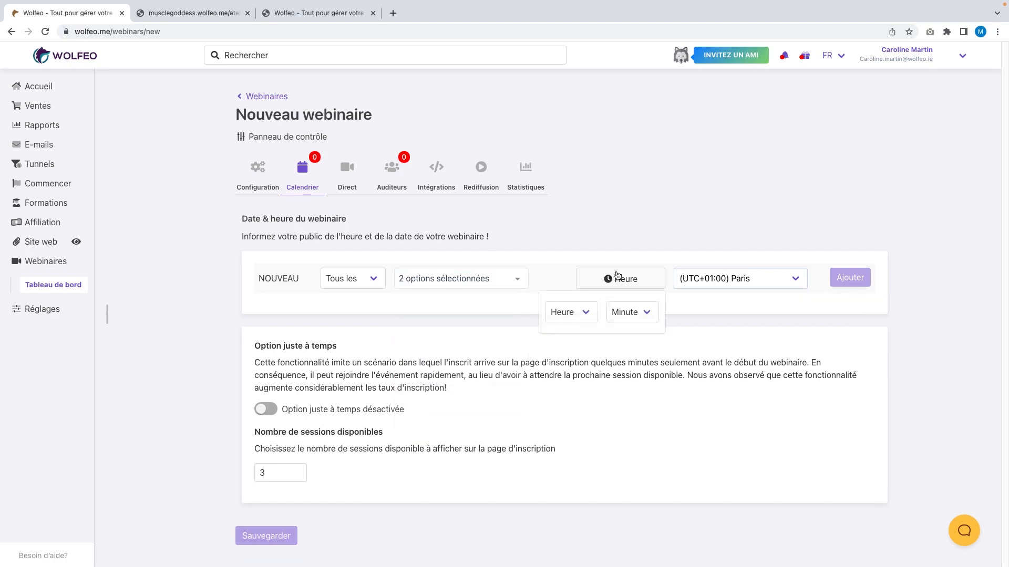
click(558, 313)
click(565, 436)
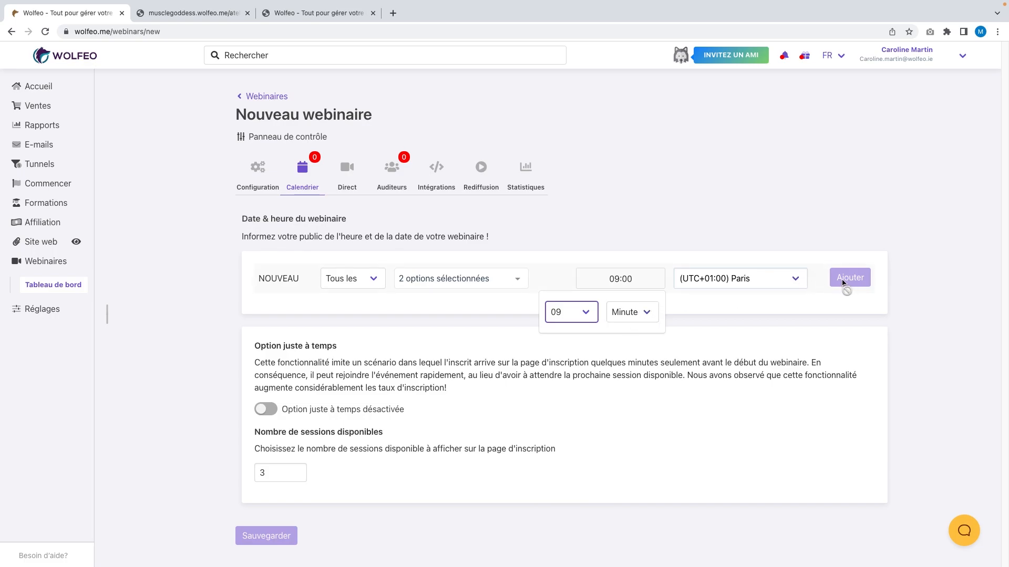
click(642, 320)
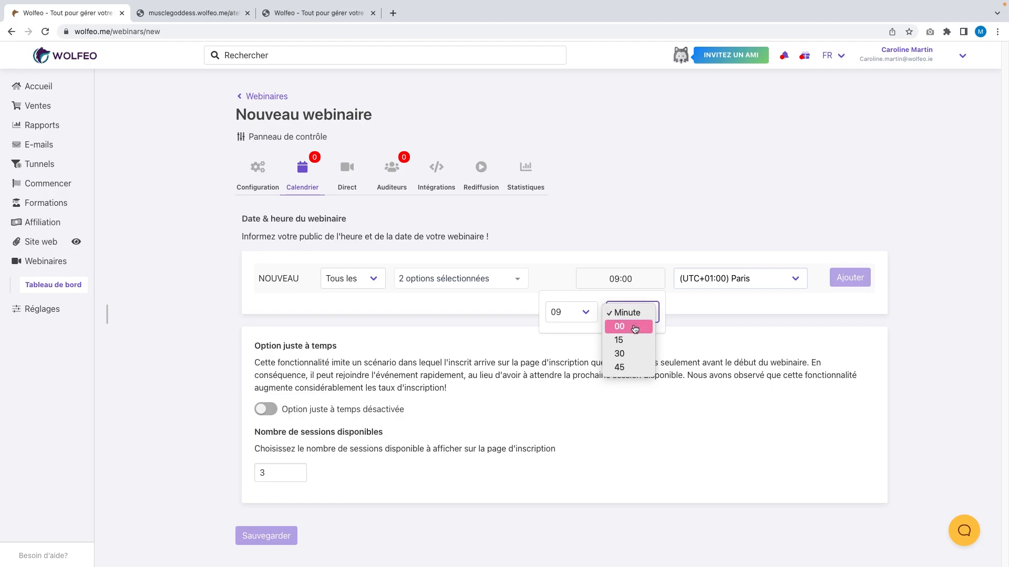
click(634, 326)
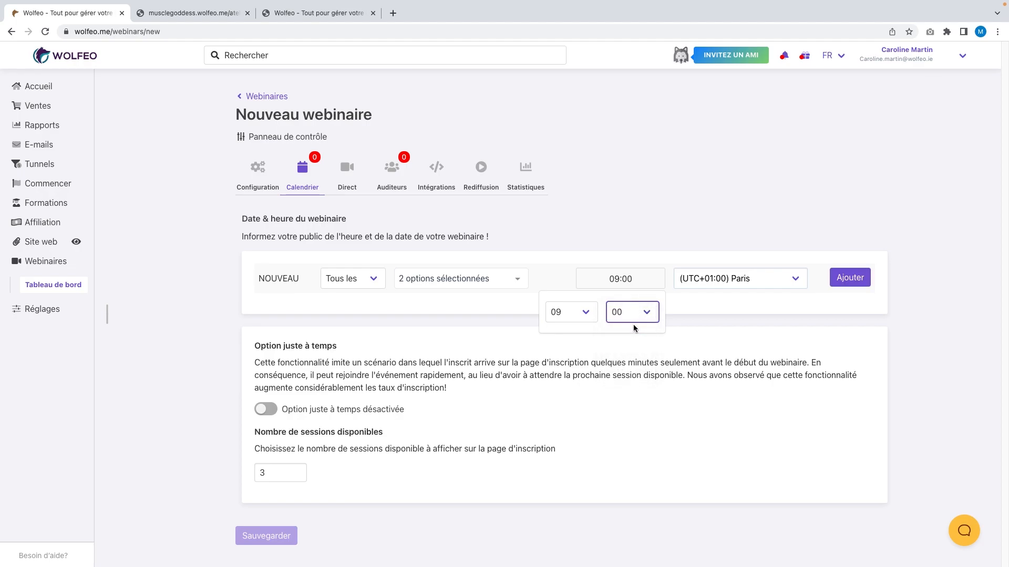
click(711, 315)
click(735, 289)
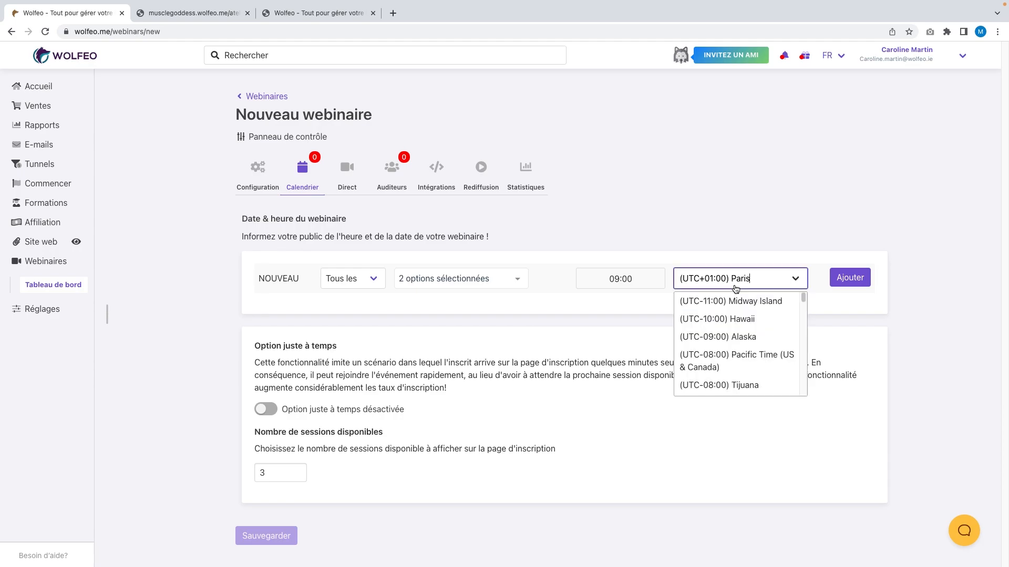
click(844, 299)
click(844, 286)
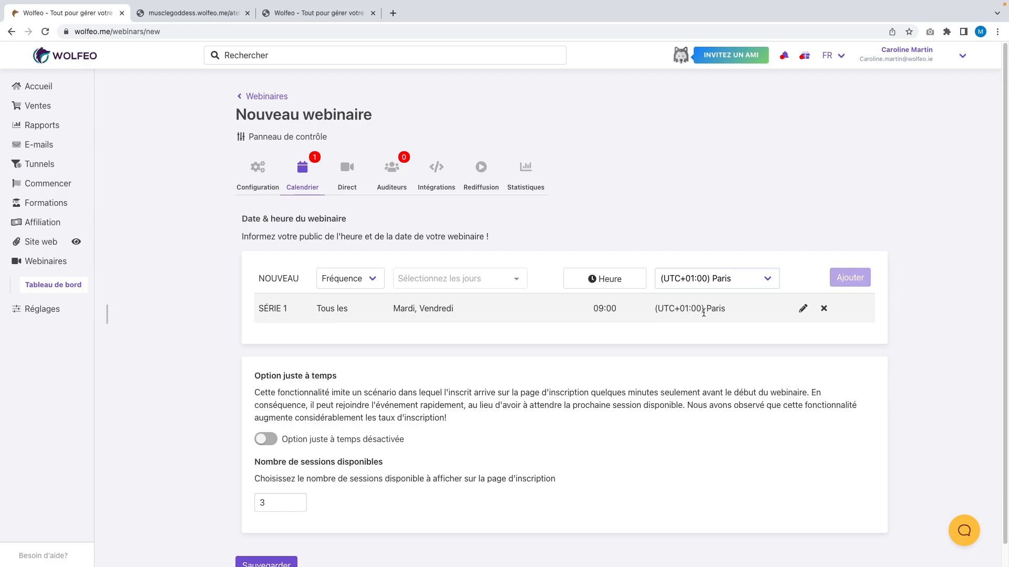
- For a second series in the webinar's calendar, set the frequency to Le and the day to Jeudi
click(371, 281)
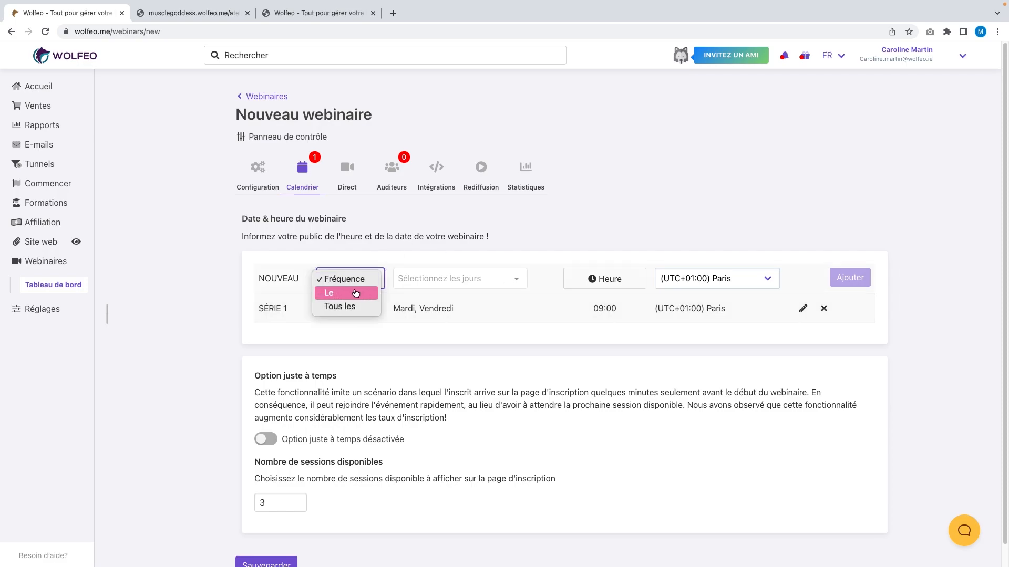
click(356, 293)
click(436, 283)
click(412, 362)
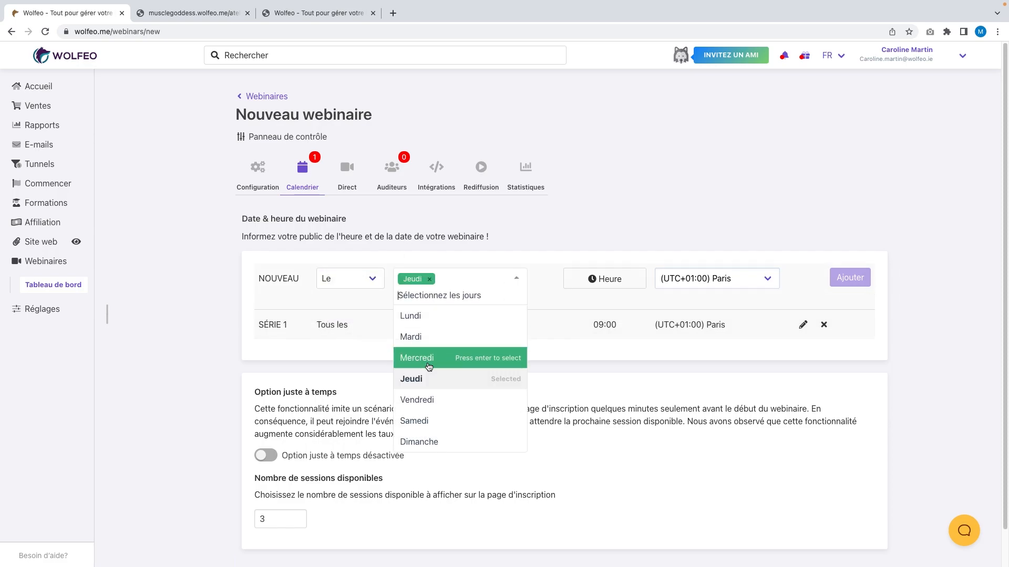
- Set the second series' start time to 13:15 in (UTC-08:00) Pacific Time (US & Canada) and add it to the calendar
click(609, 289)
click(612, 315)
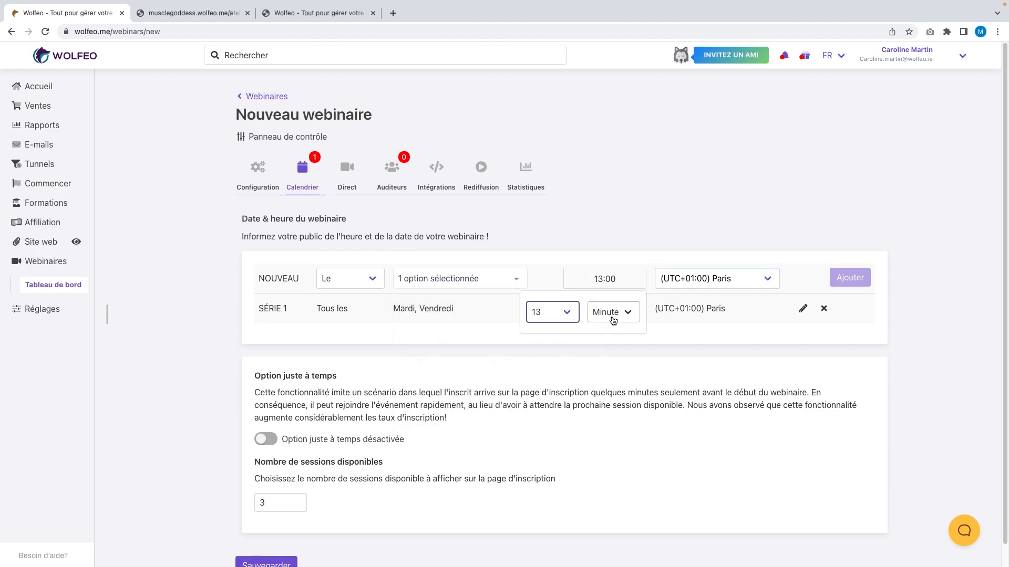
click(604, 340)
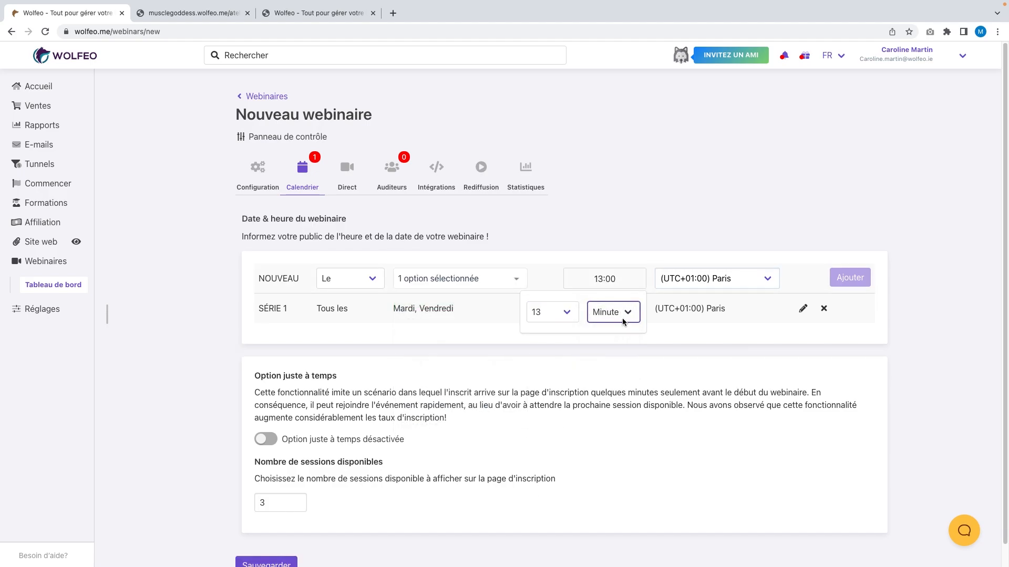
click(685, 283)
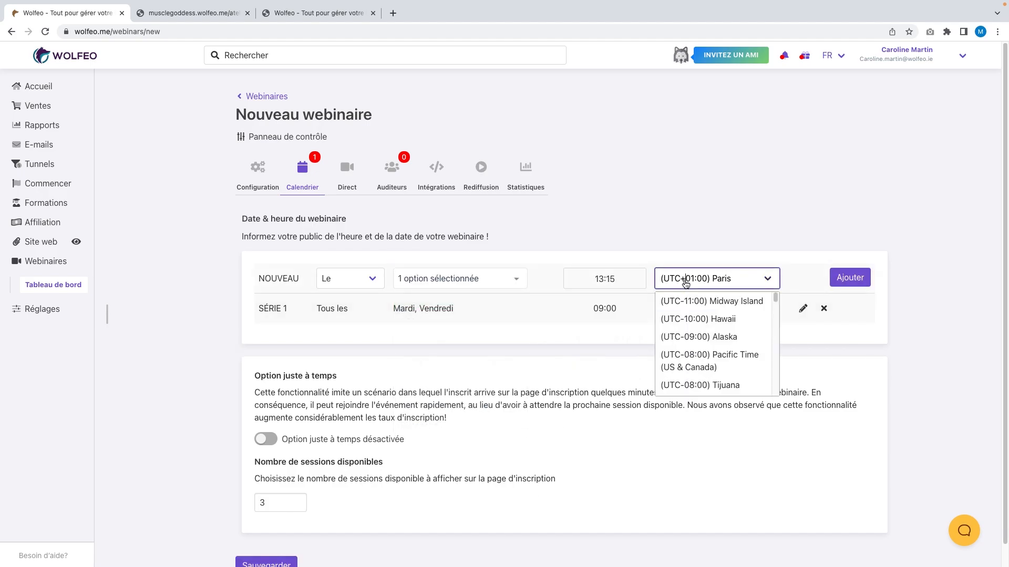
click(724, 372)
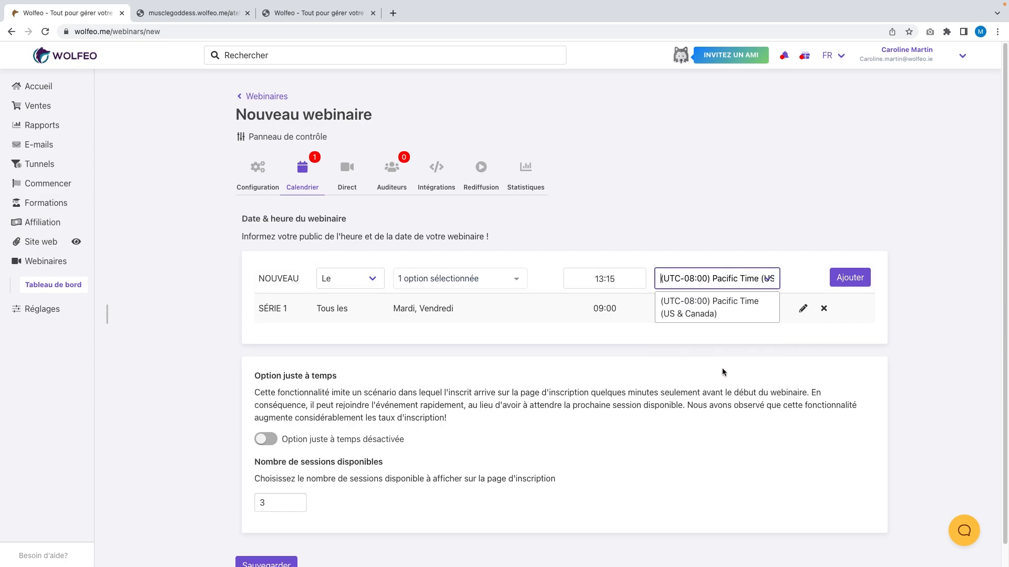
click(846, 282)
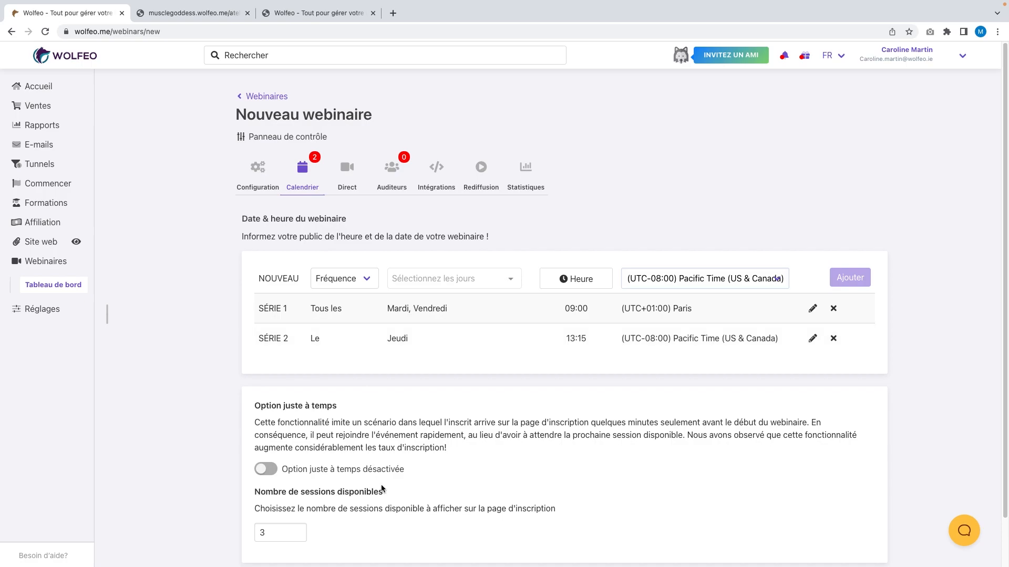
- Enable the just-in-time option and check the session dates offered in the registration page's date list
scroll(383, 488, down, 2)
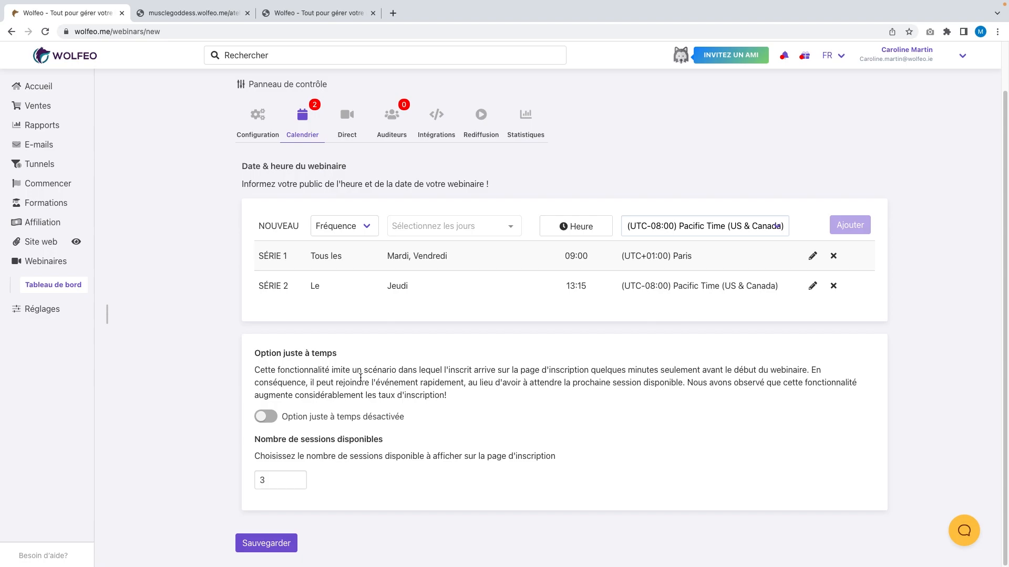
click(269, 421)
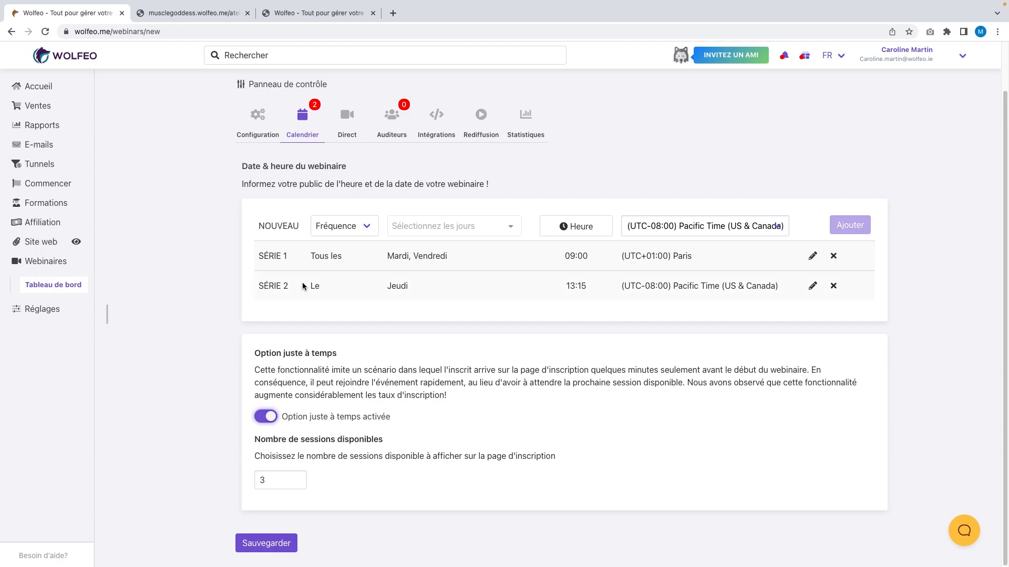
click(214, 13)
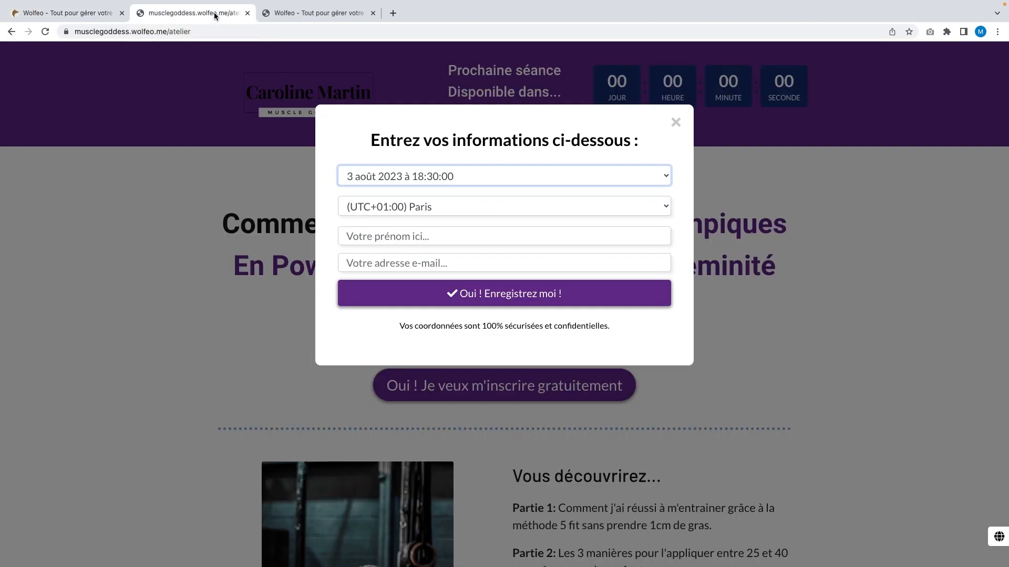
click(485, 177)
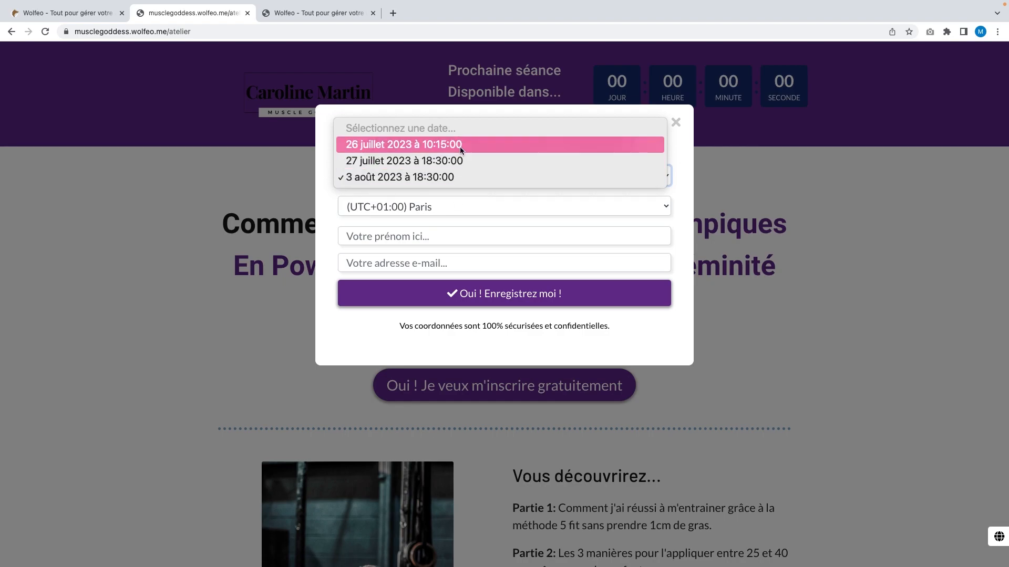
click(106, 15)
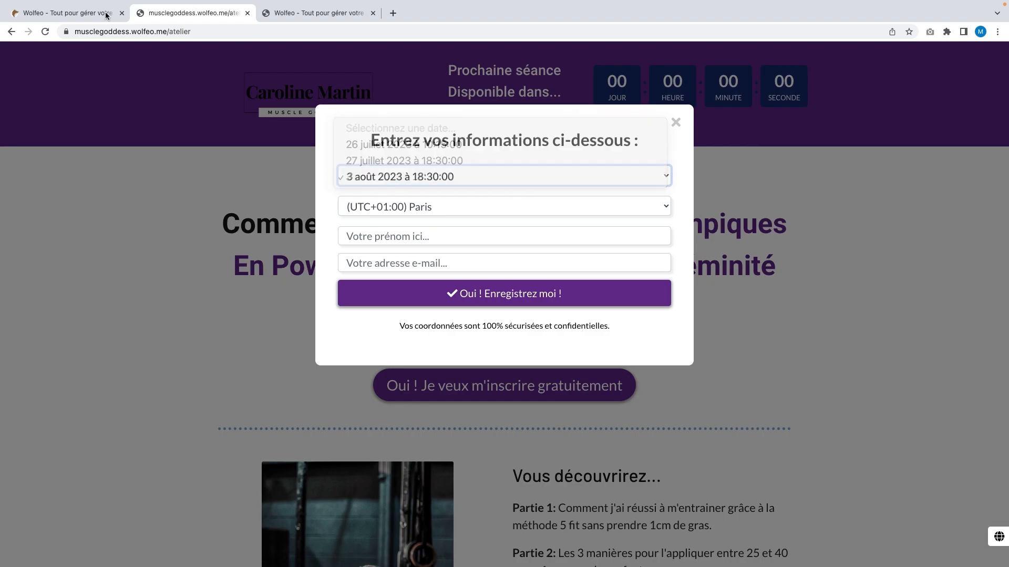
click(106, 15)
- Set the number of sessions shown on the registration page to 3 and save the webinar
click(269, 484)
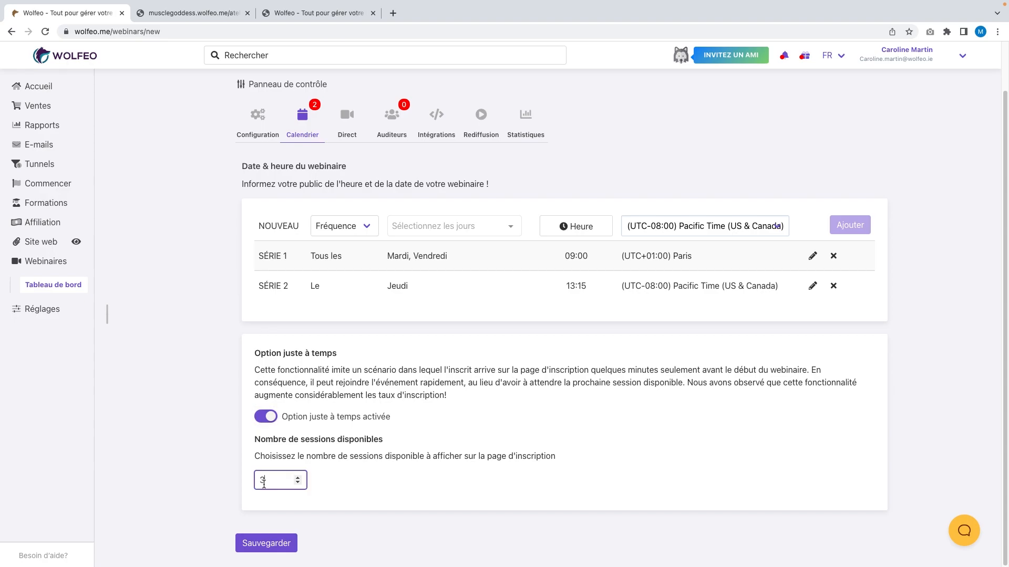
click(300, 483)
double_click(298, 479)
click(297, 478)
click(298, 478)
click(298, 484)
click(279, 545)
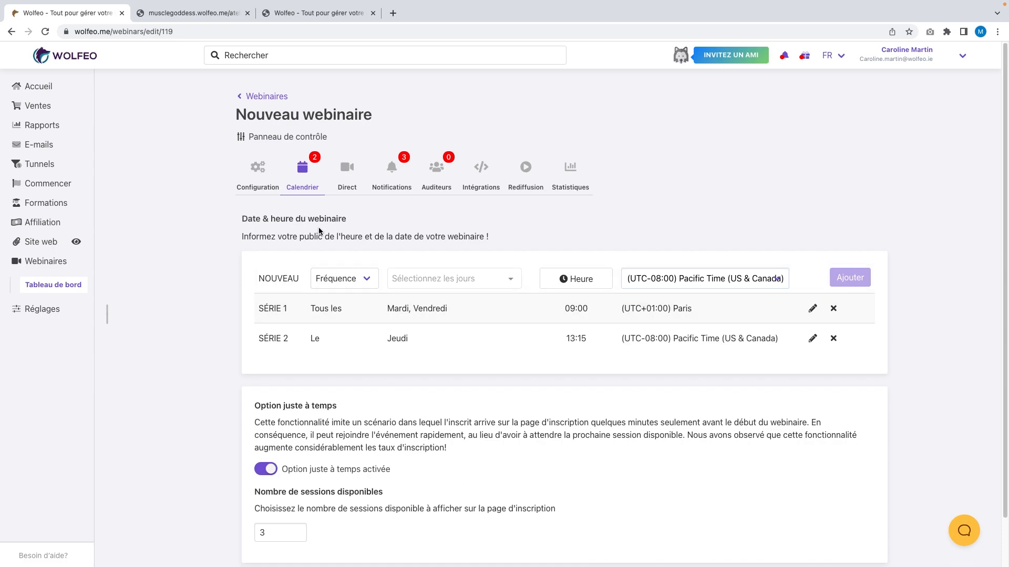
- In the webinar's configuration, enter the new host's name and set the host's title to Athlète
click(258, 174)
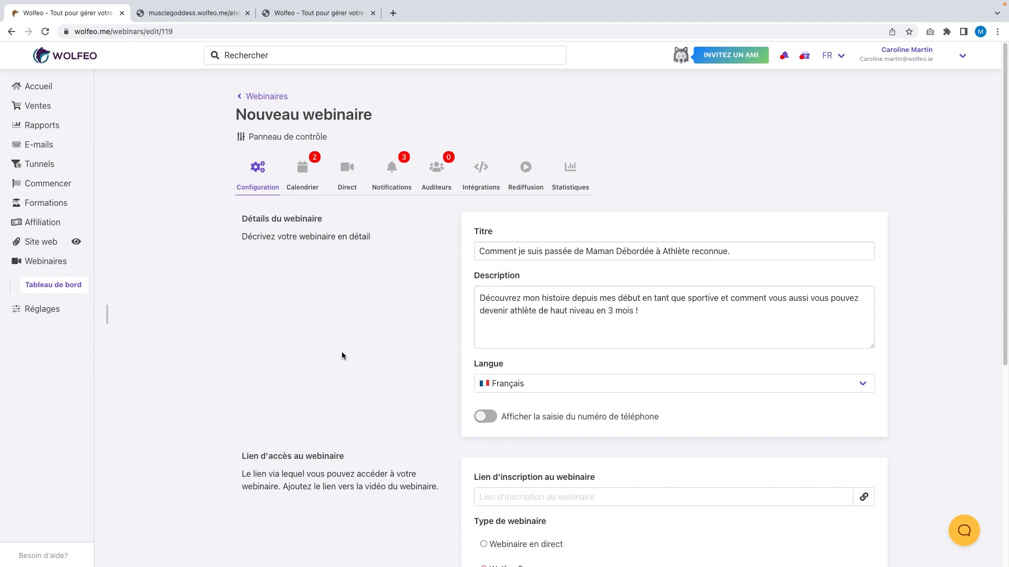
scroll(341, 354, down, 2)
scroll(342, 356, down, 5)
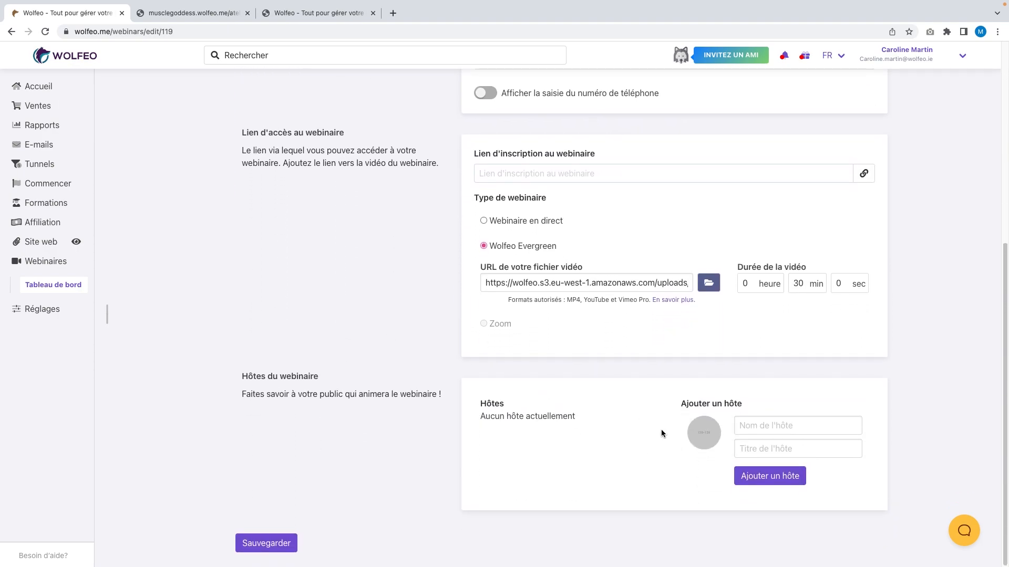
click(762, 425)
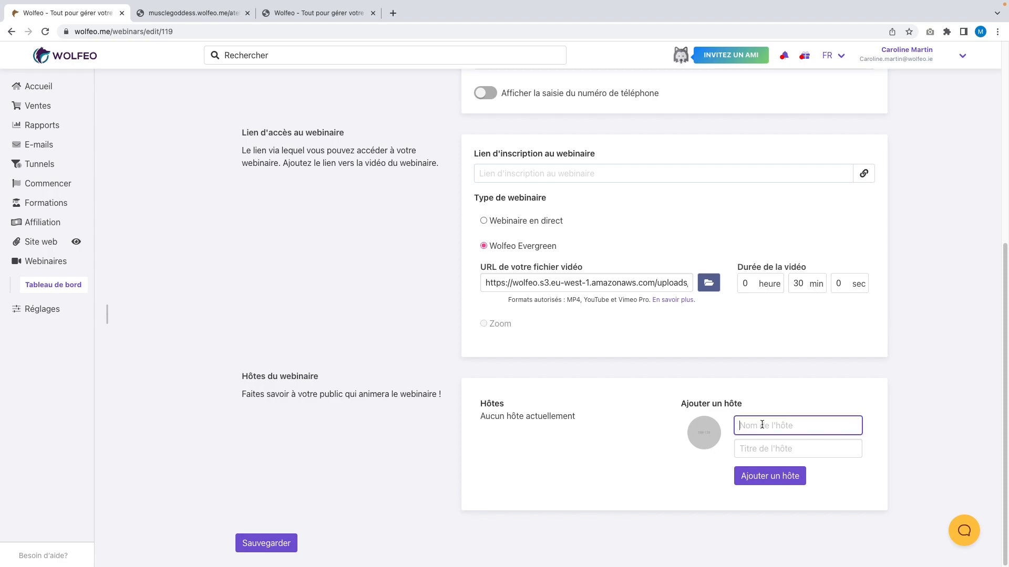
text(Caroline)
click(793, 454)
text(Athk)
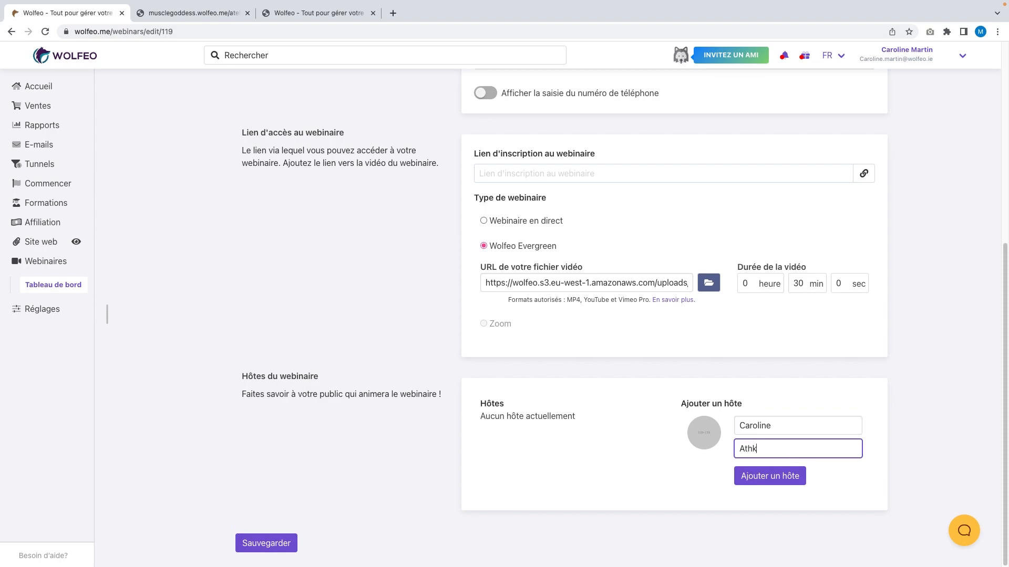
key(BackSpace)
text(lète)
- Upload today's .jpg photo from the Téléchargements folder and use it as the host's image
click(707, 441)
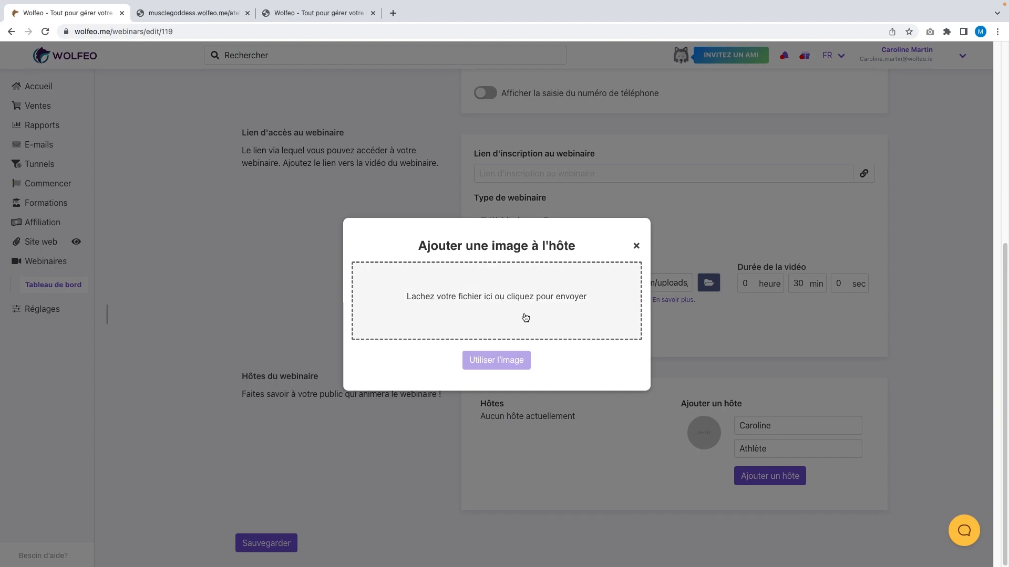
click(451, 293)
click(322, 264)
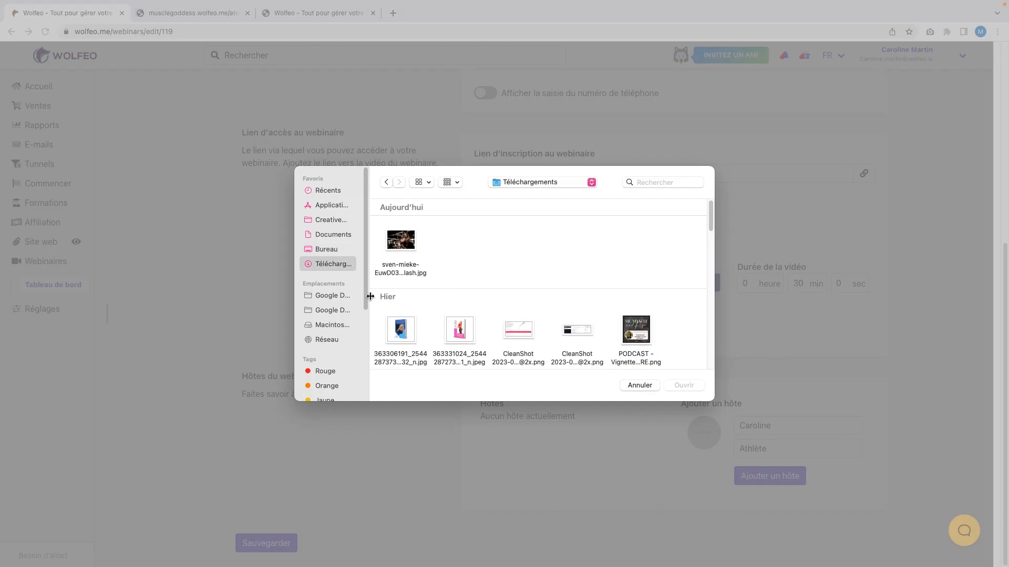
click(401, 242)
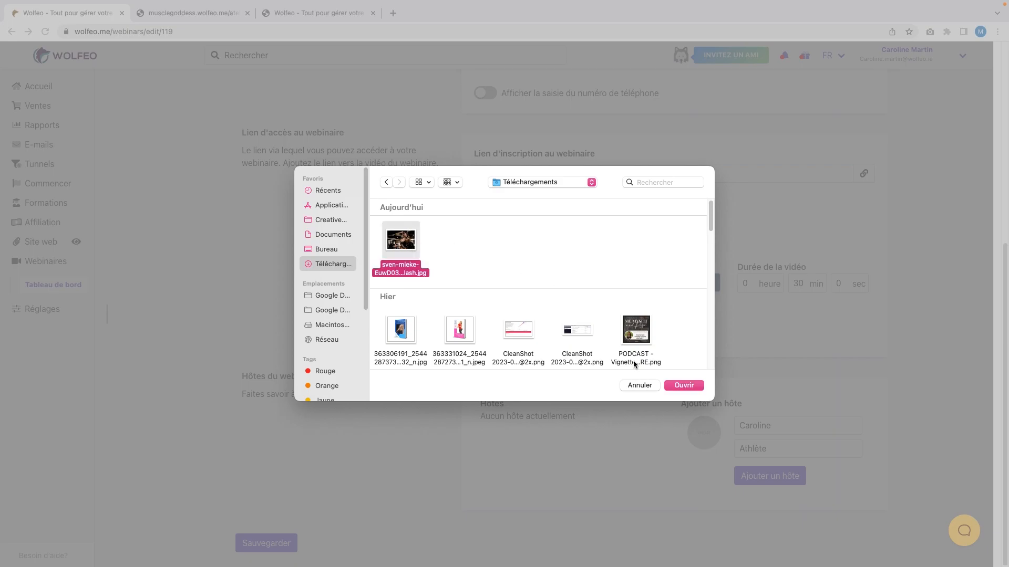
click(684, 385)
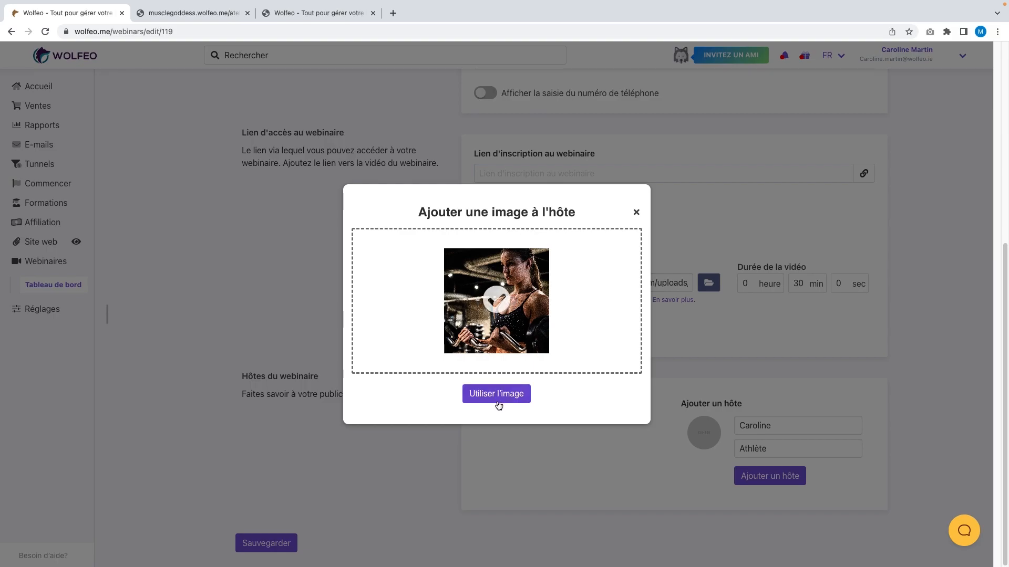
click(497, 394)
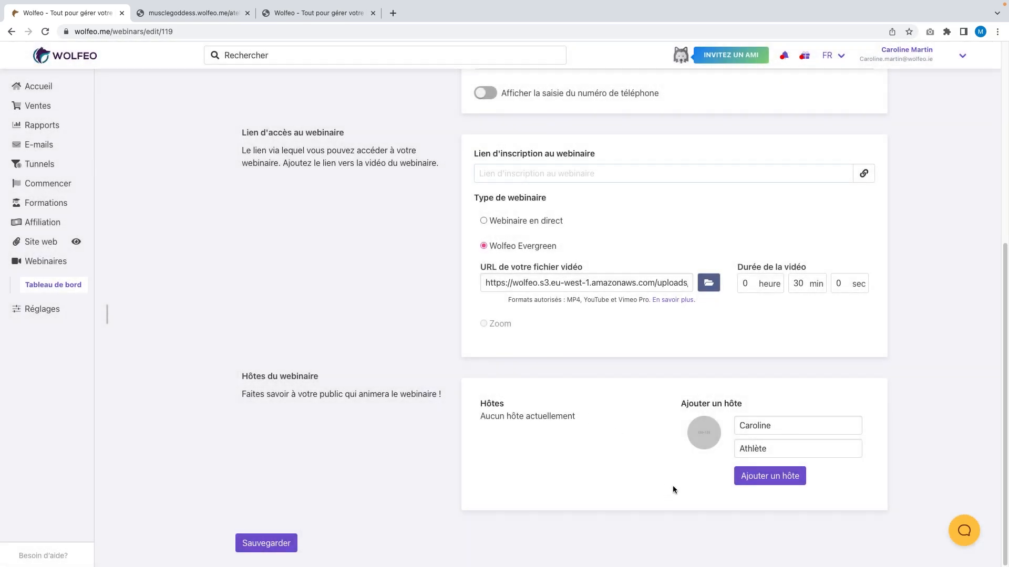
- Add the host to the webinar and save the configuration
click(759, 479)
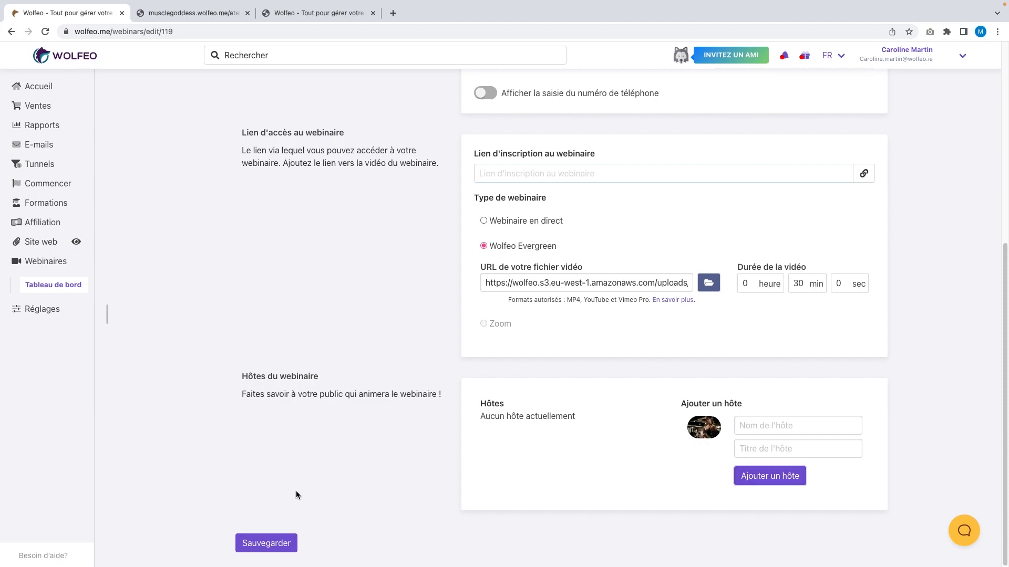
click(265, 548)
scroll(338, 447, up, 6)
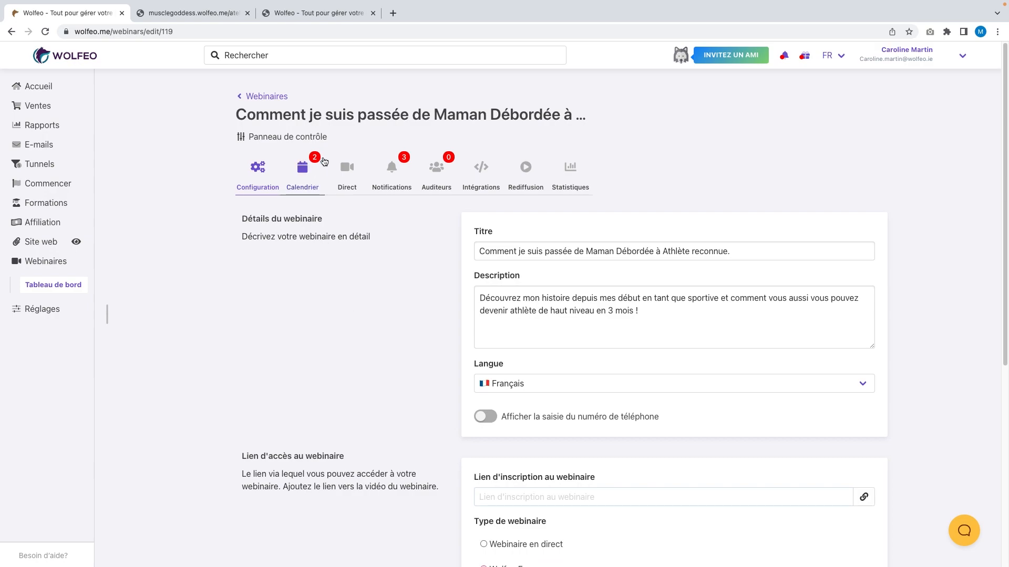
- Enable automatic playback of the video in the webinar's Direct settings
click(348, 178)
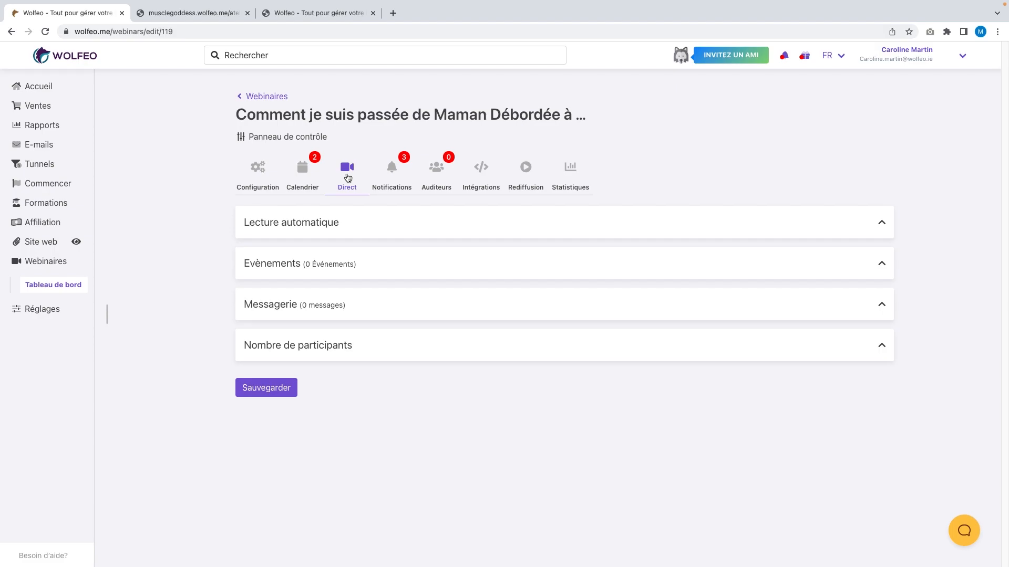
click(428, 219)
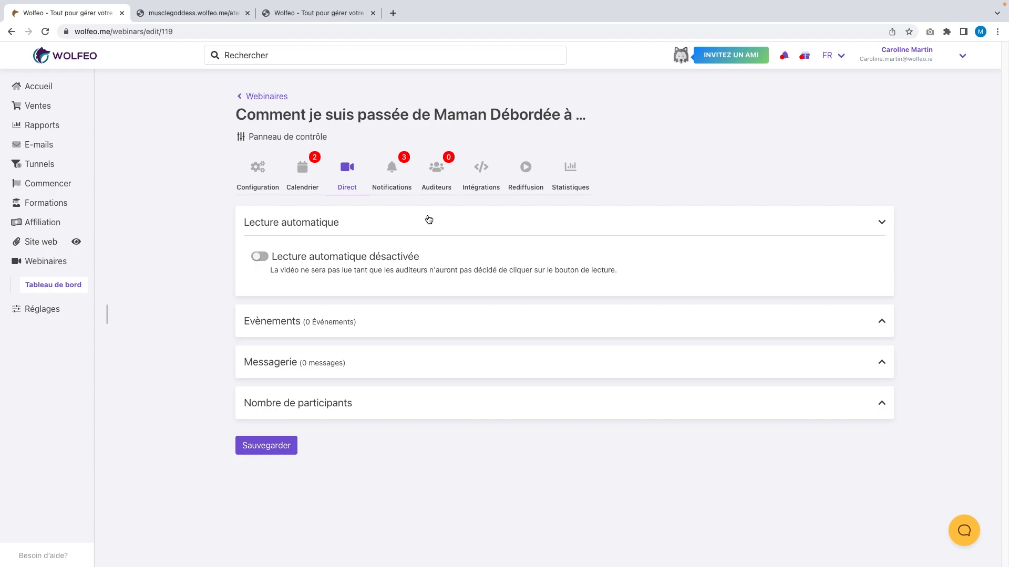
click(264, 259)
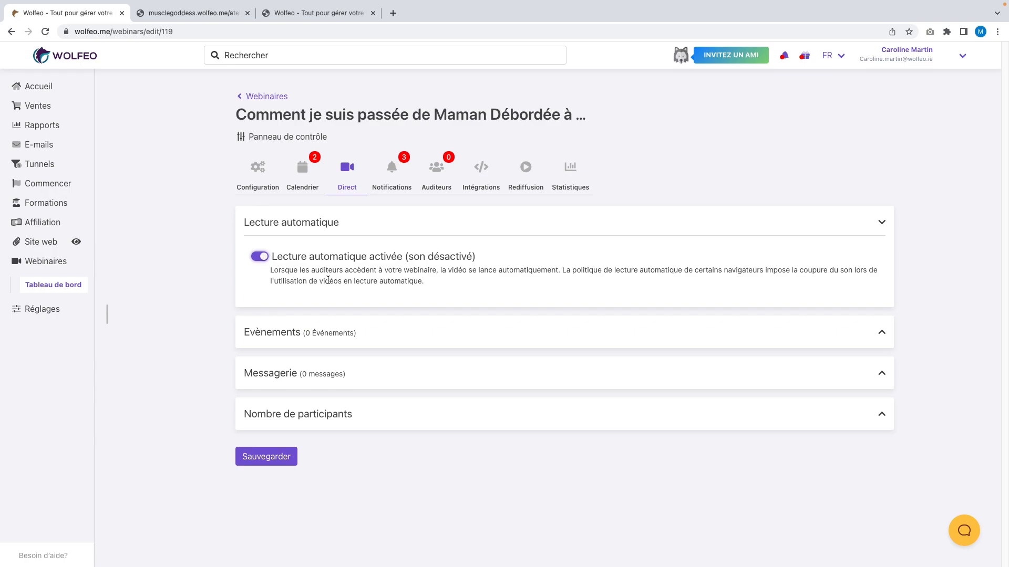
- Start a new Offre de produit event in the webinar's Evènements section
click(882, 338)
scroll(735, 331, down, 2)
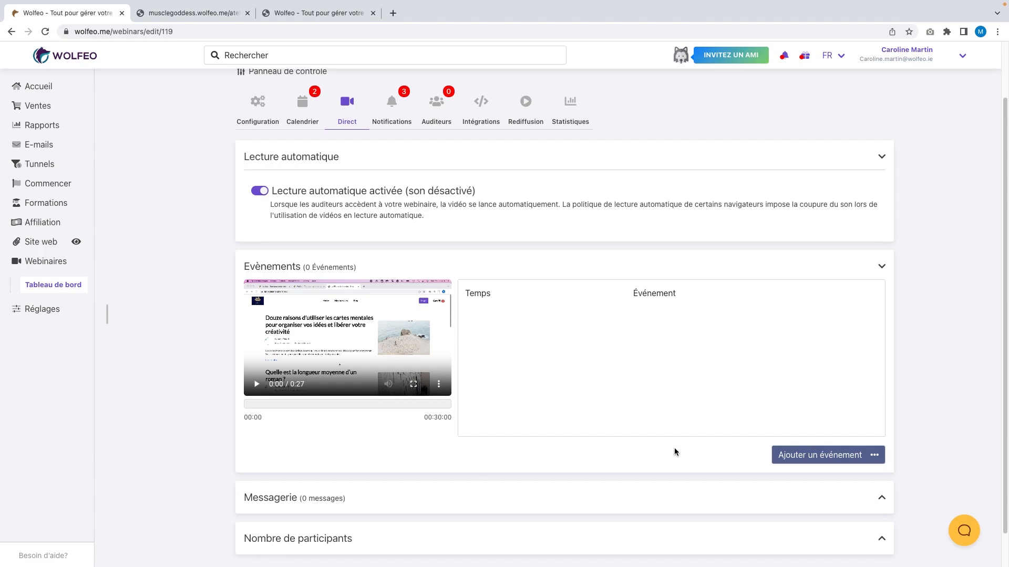
click(808, 456)
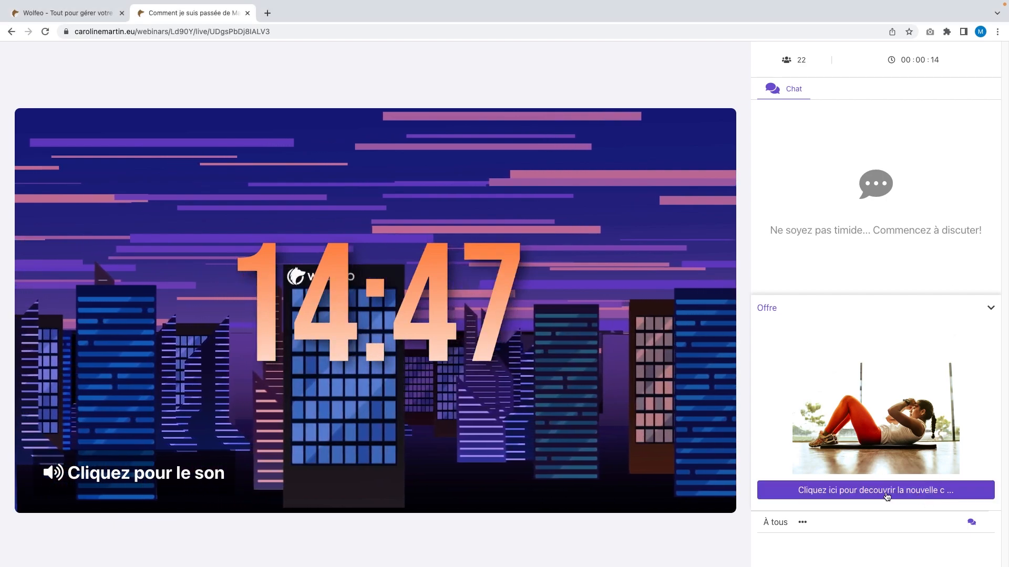
click(920, 491)
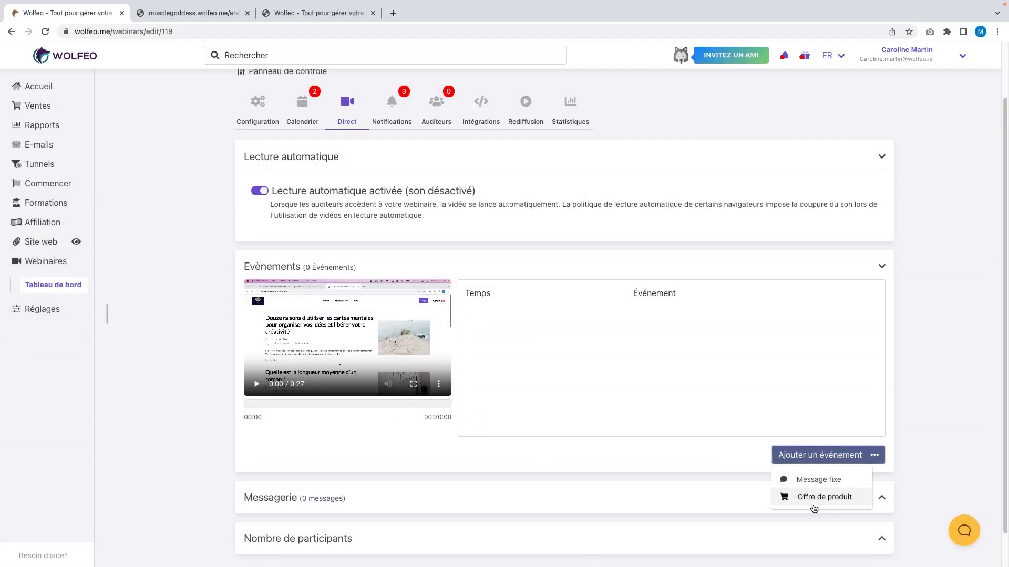
click(813, 499)
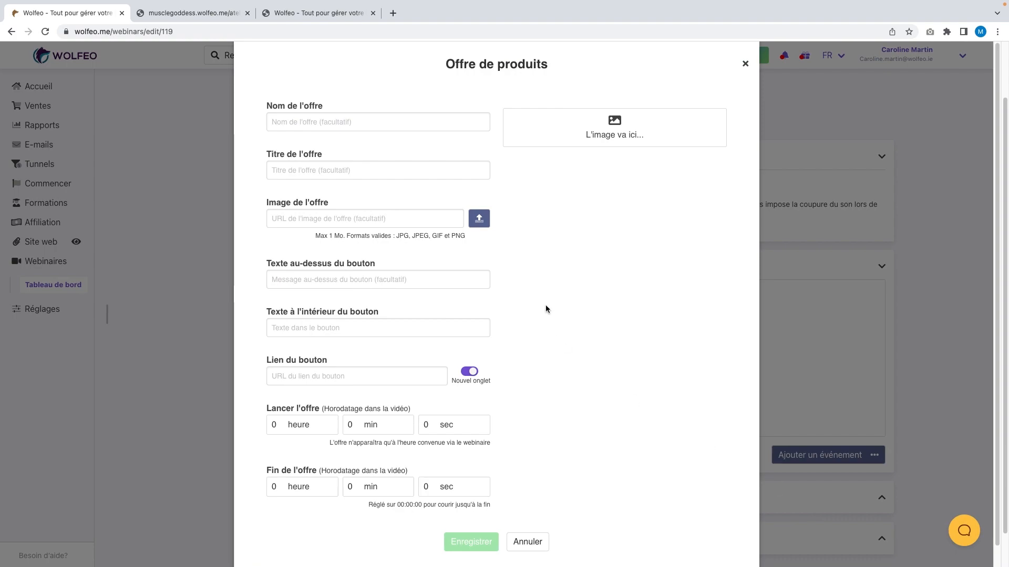
- Name the offer "Collection legging" and use the sit-up exercise photo from the media library as its image
click(393, 123)
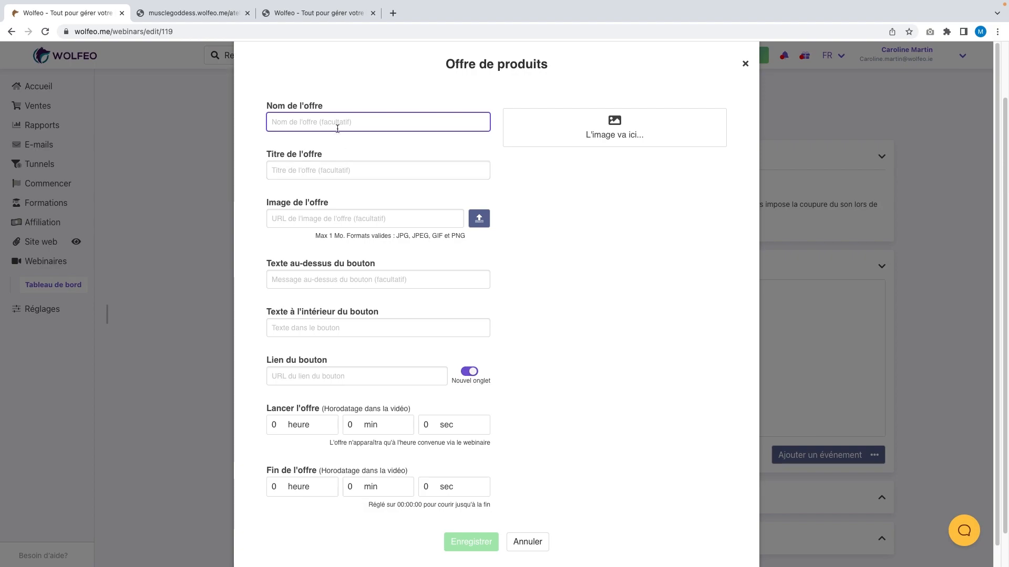
text(Collection legging)
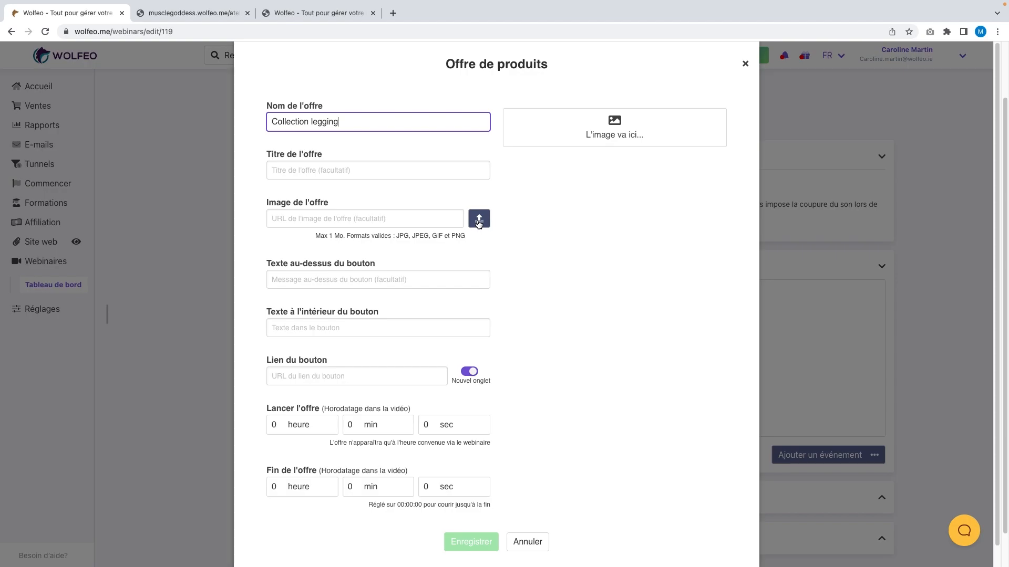
click(478, 220)
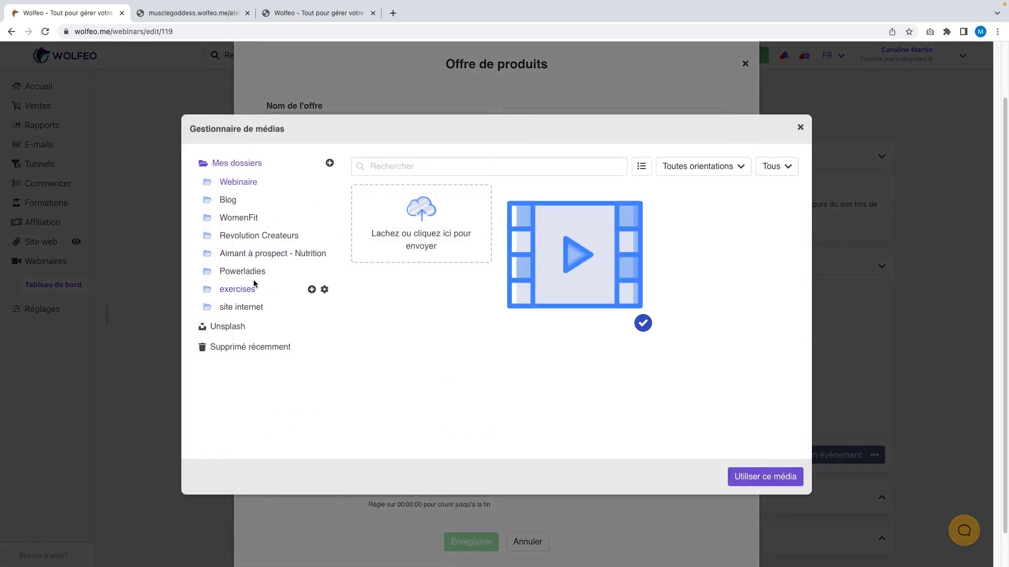
click(244, 308)
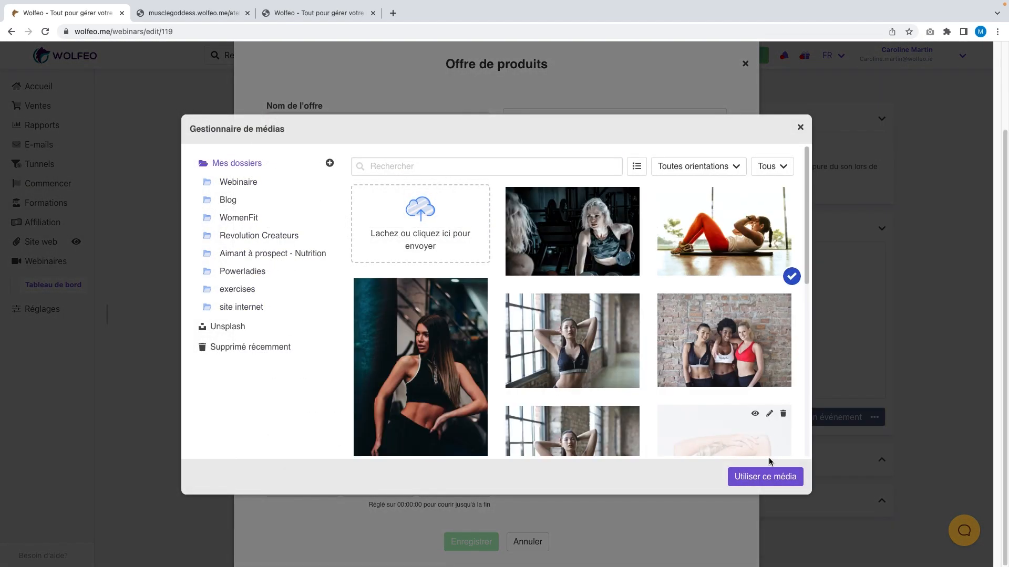
click(766, 476)
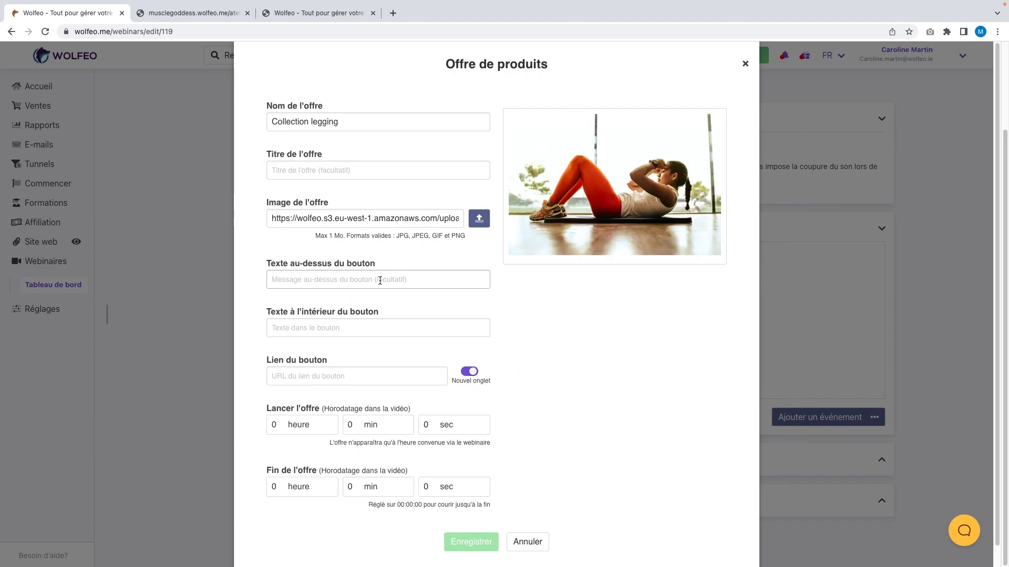
- Set the text inside the offer's button to "Cliquez ici pour decouvrir la nouvelle collection"
drag(280, 312, 382, 319)
click(369, 314)
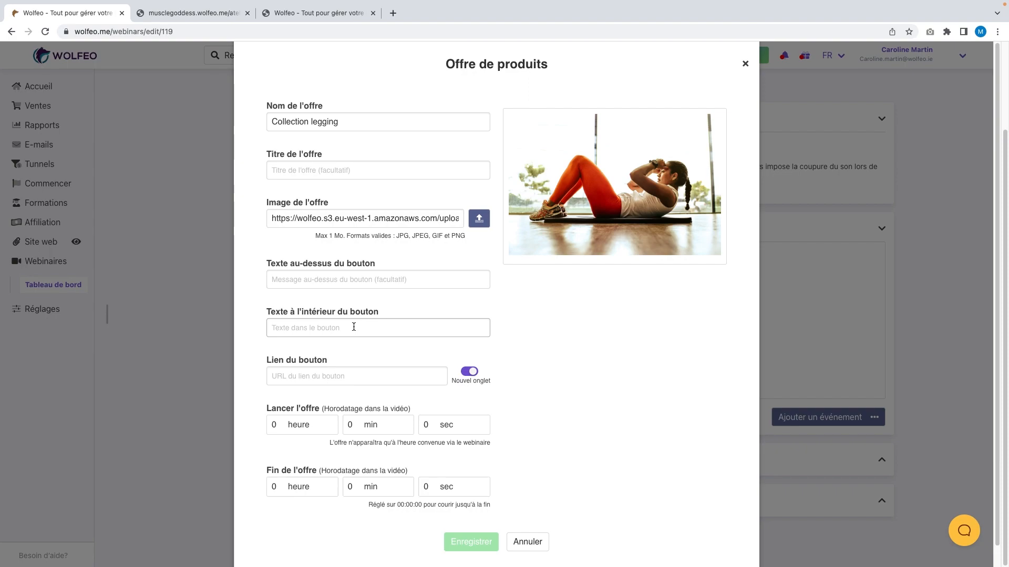
click(353, 327)
text(Clique)
scroll(353, 327, down, 1)
text(z ici pour)
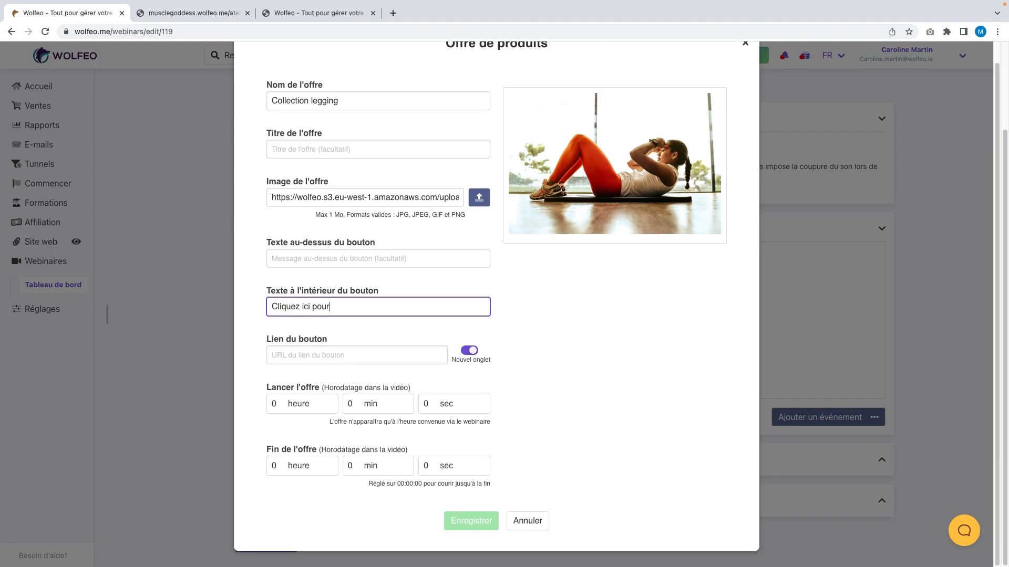
text( decouvrir la nouvelle)
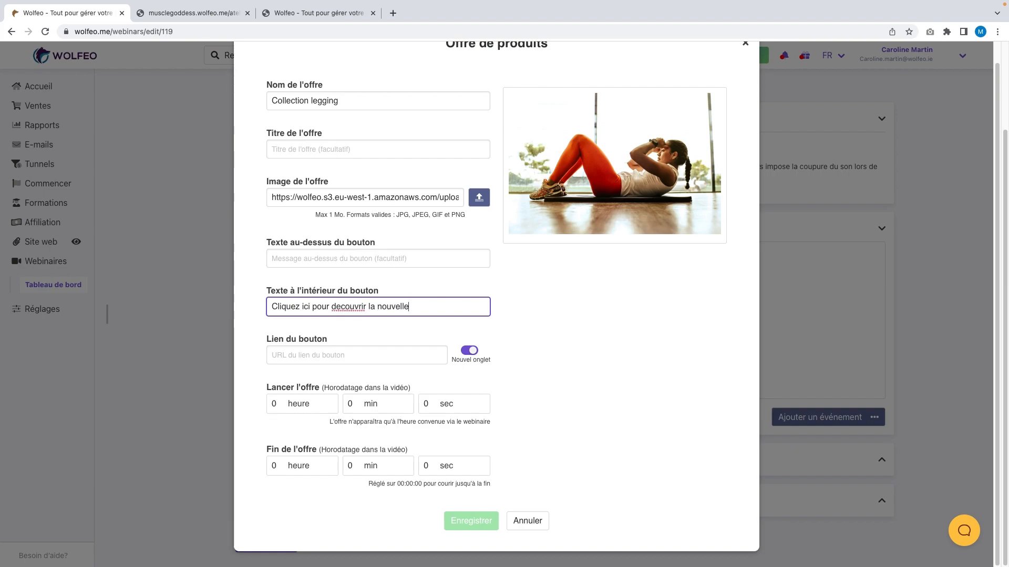
text( collection)
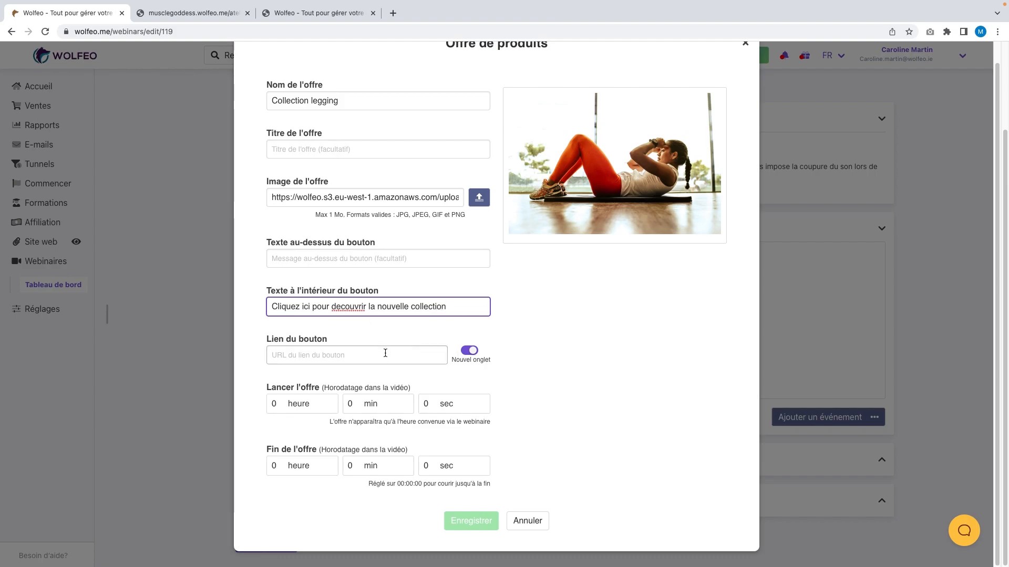
- Use the URL of the Legging entrainement product page as the offer's button link
mouse_move(317, 3)
click(317, 44)
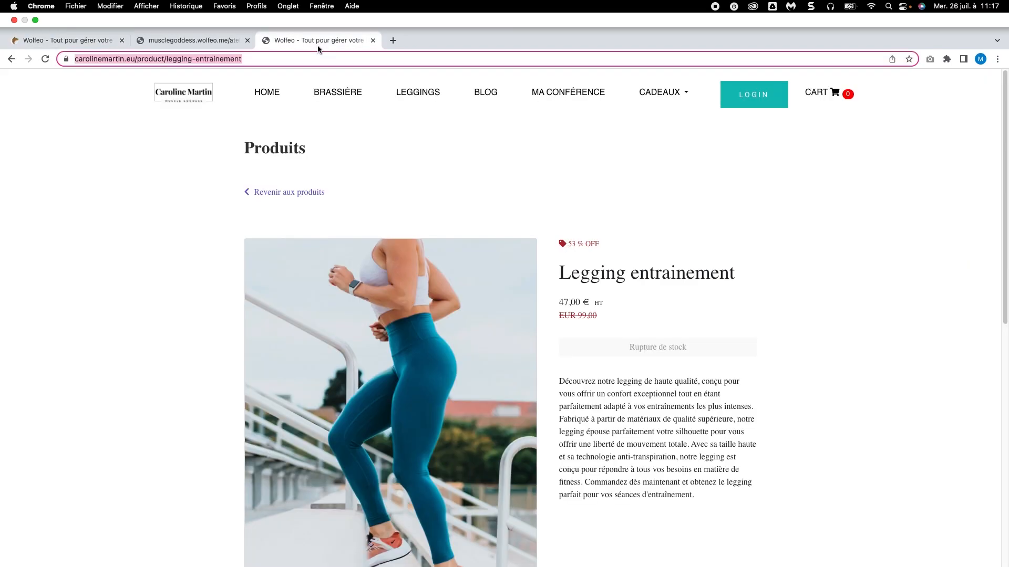
scroll(355, 183, down, 1)
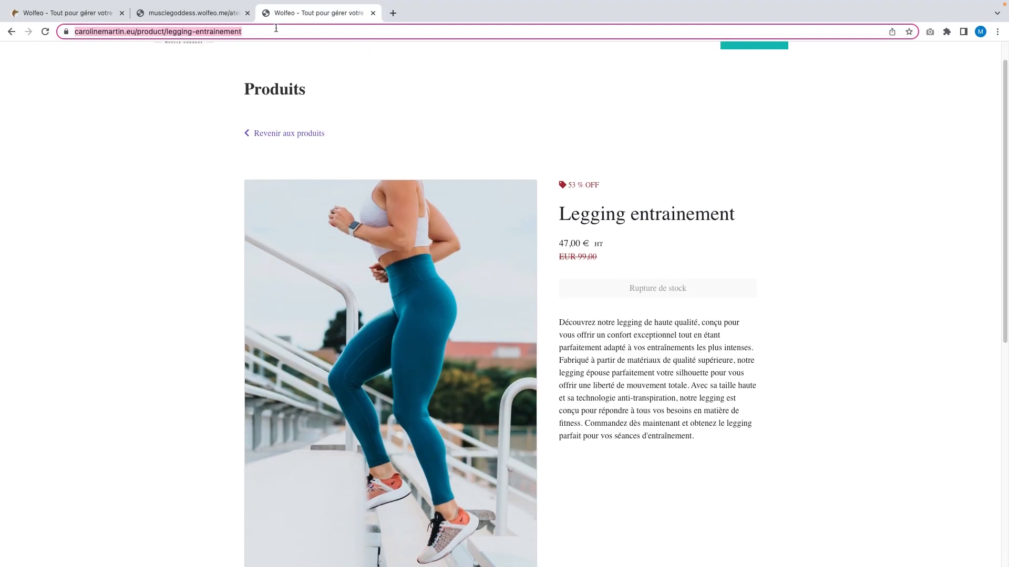
click(59, 13)
click(347, 362)
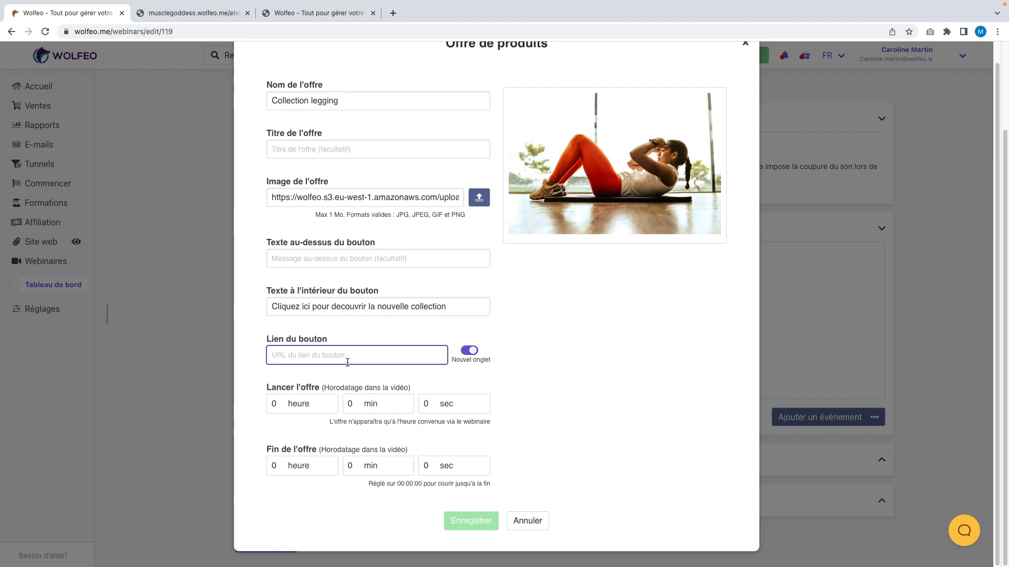
key(super+v)
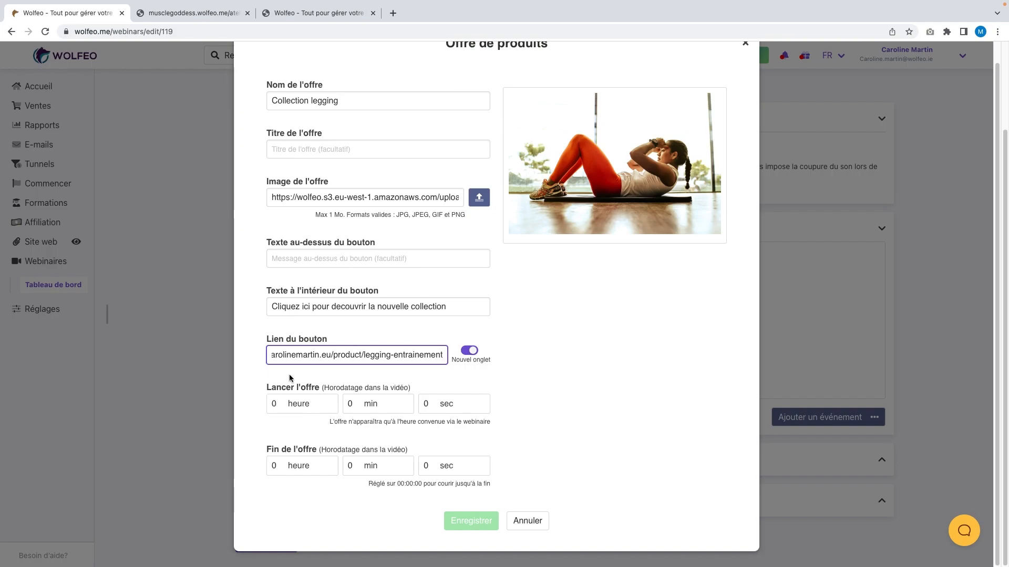
- Set the offer to launch at 25 min in the video and save the product offer
click(355, 409)
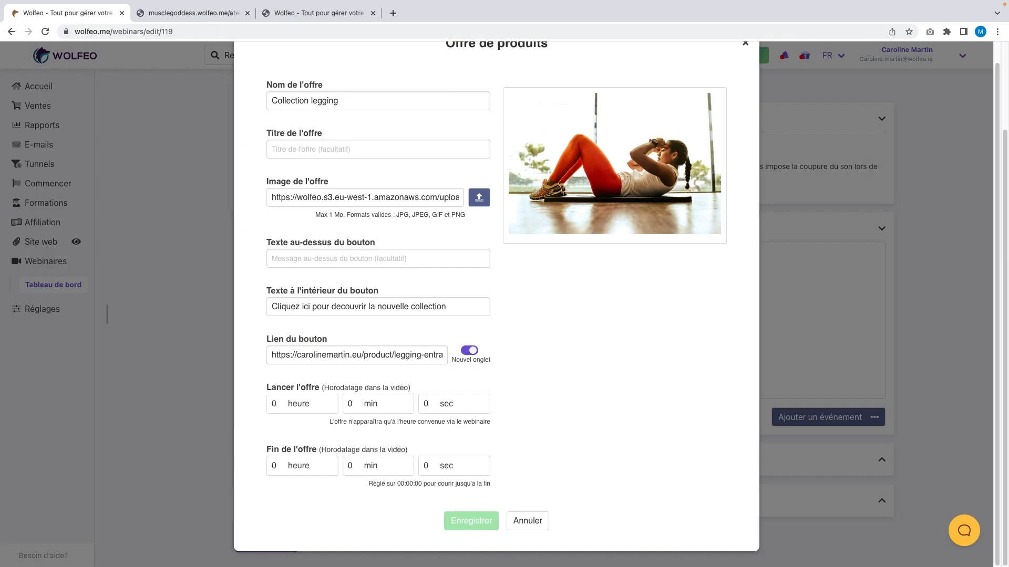
key(BackSpace)
text(25)
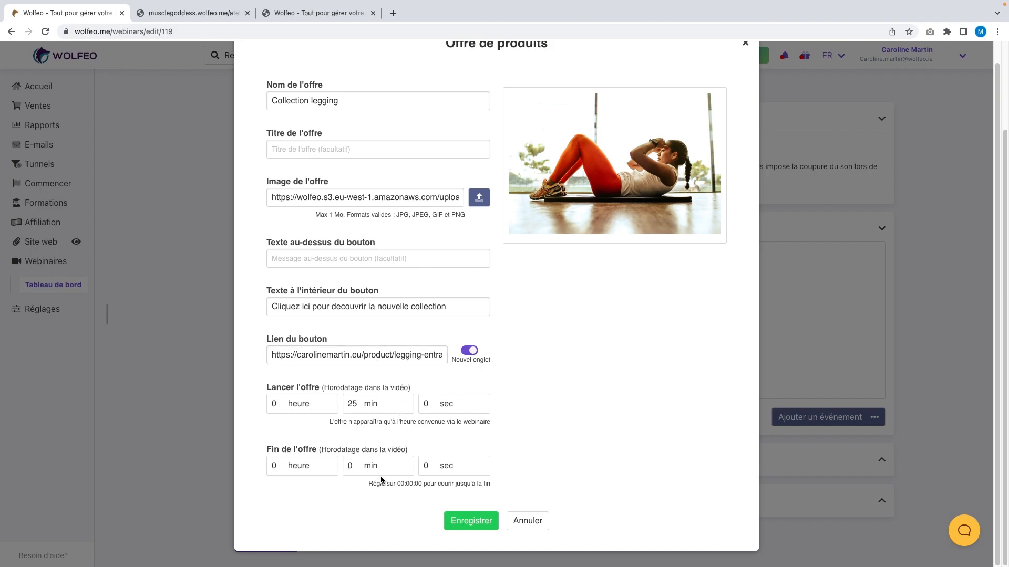
text(3)
click(463, 521)
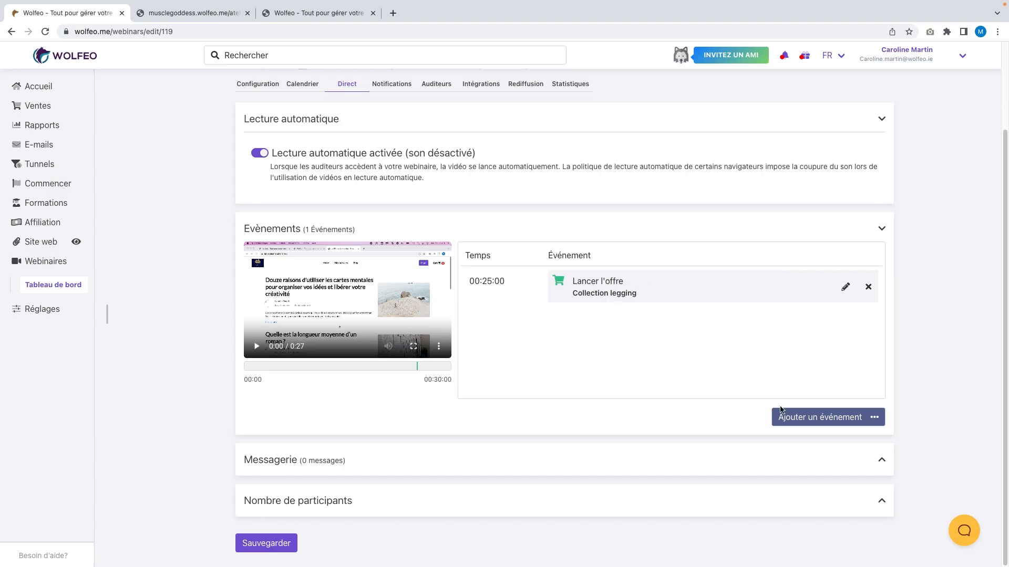
click(844, 423)
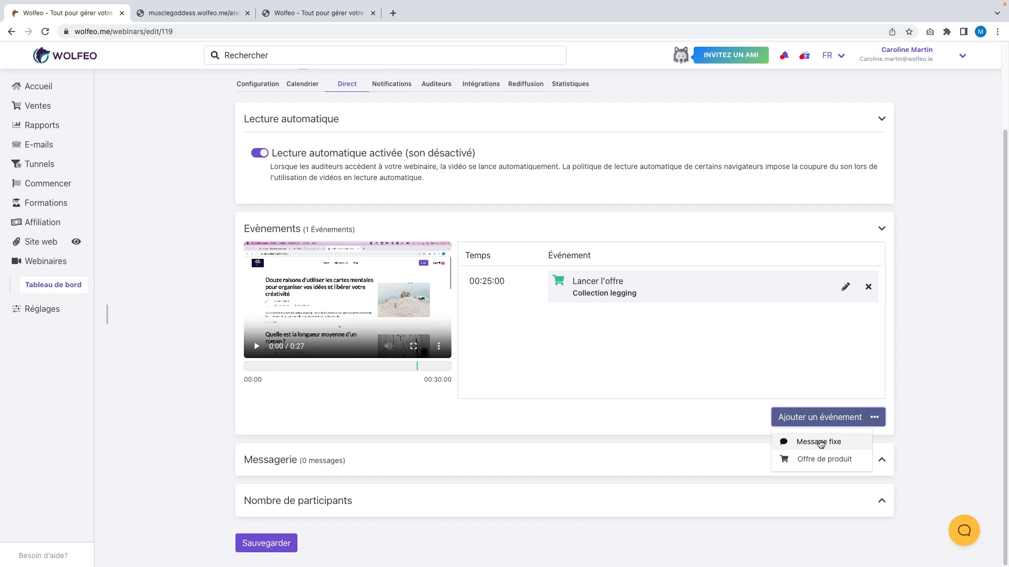
click(722, 428)
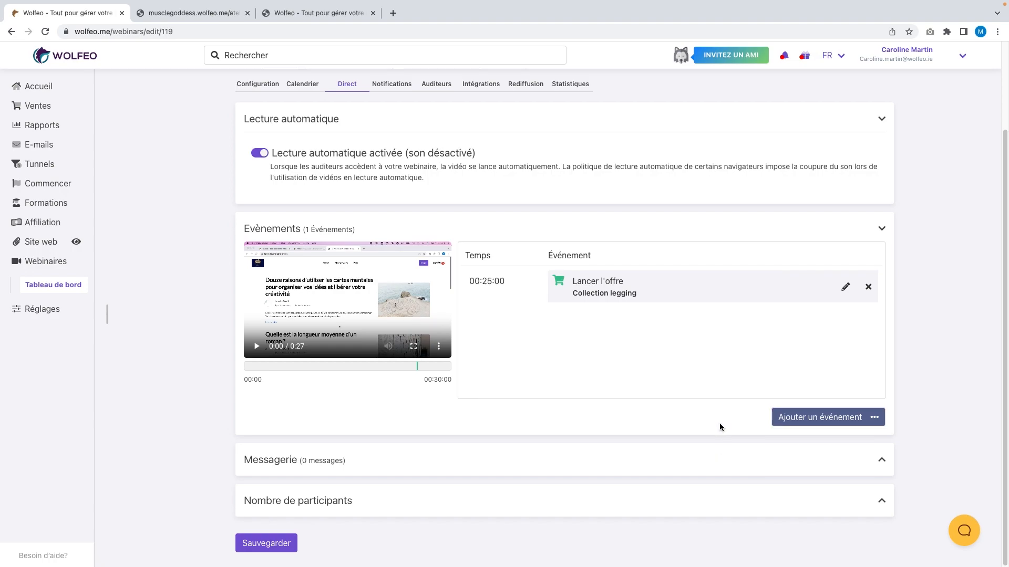
- In the Messagerie section, add a preconfigured chat message "hello a tous" at 1 min with a participant's first name
click(881, 231)
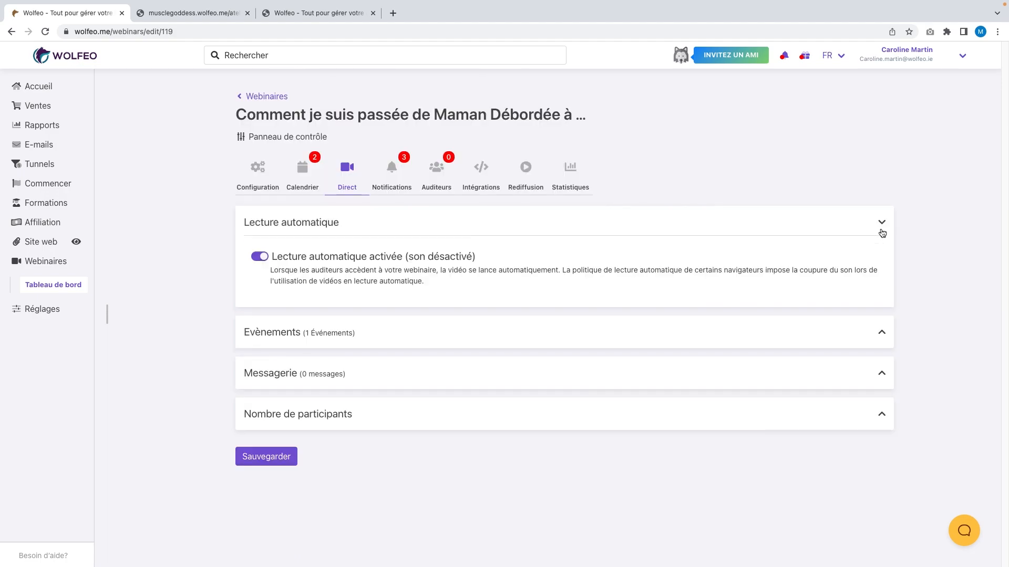
click(883, 376)
scroll(692, 407, down, 1)
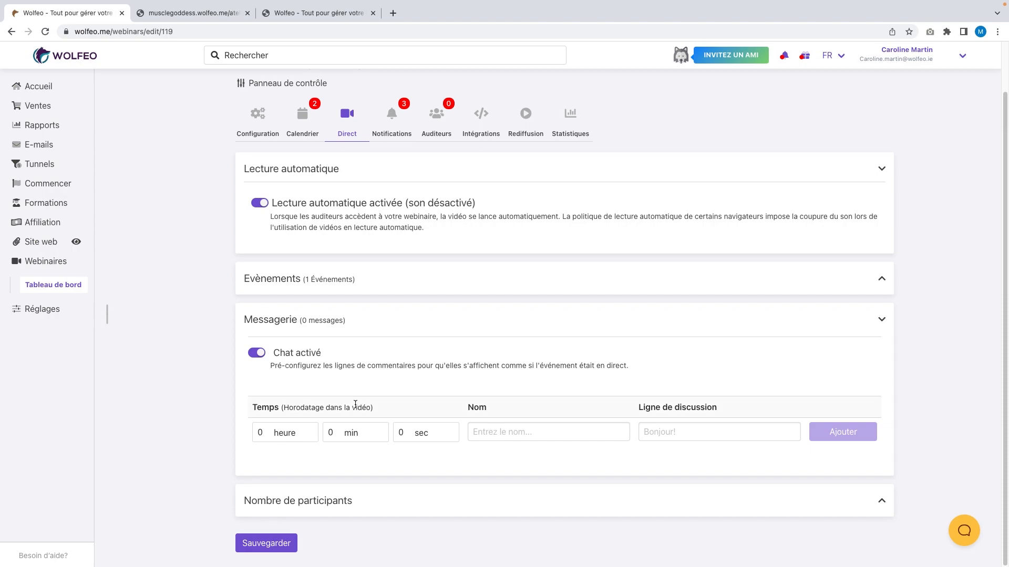
click(331, 432)
text(1)
click(501, 432)
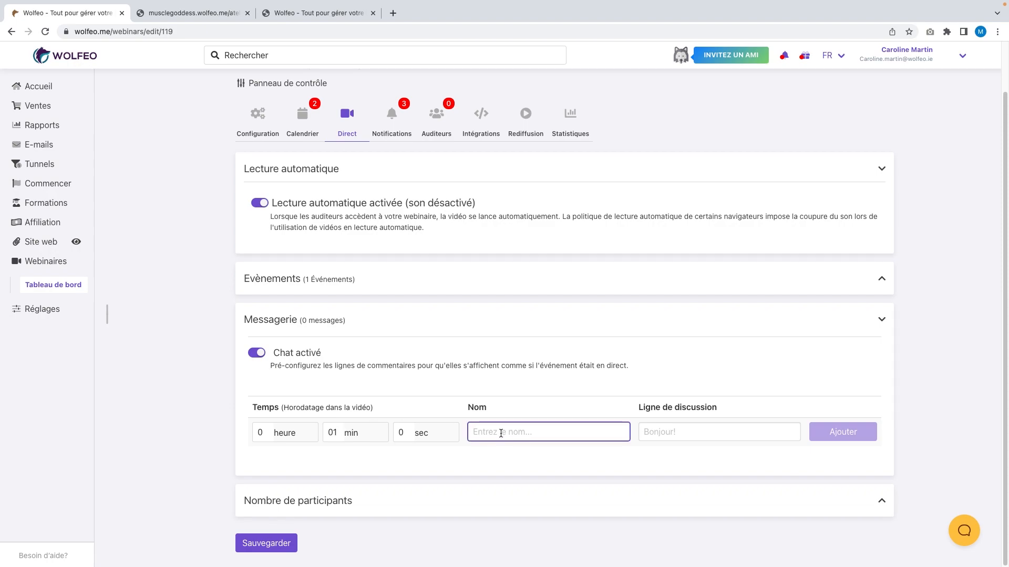
text(Marie)
click(683, 428)
text(g)
key(BackSpace)
text(h)
key(BackSpace)
text(h)
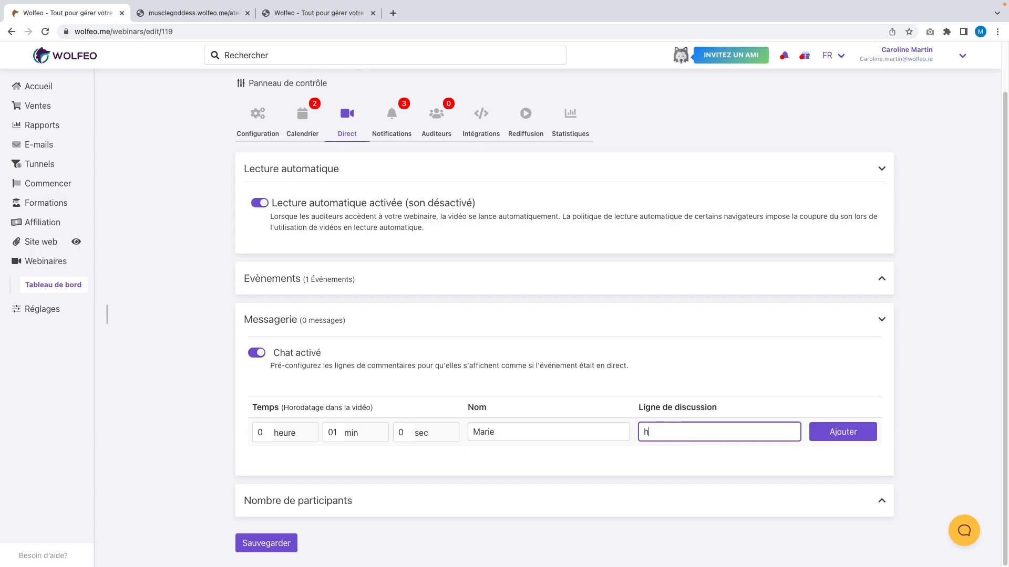
text(ello a tous)
click(859, 432)
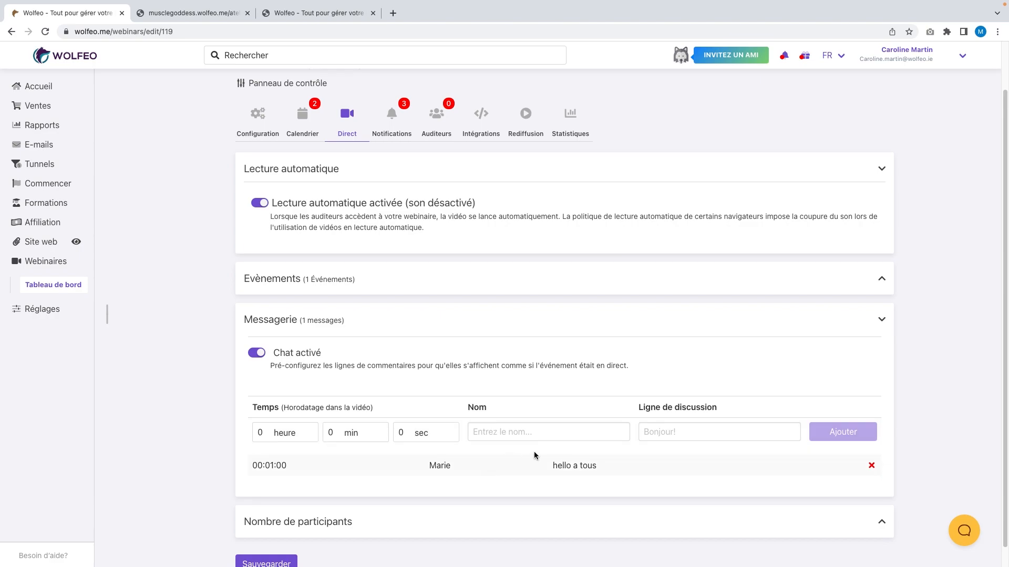
- Add a second chat message, "bonjour. de bretagne", at 3 min under another participant's first name
click(334, 436)
text(3)
click(569, 427)
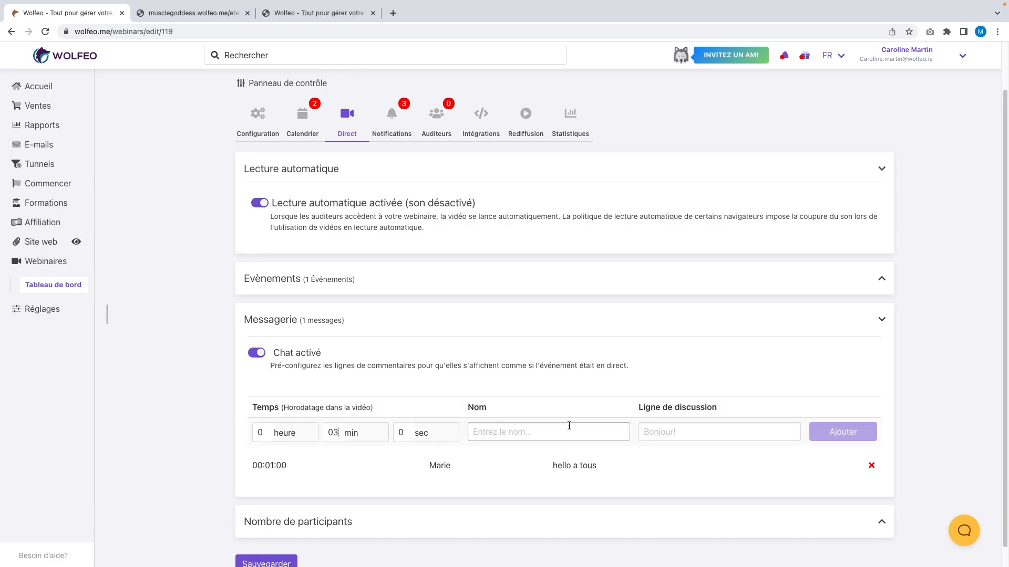
text(patr)
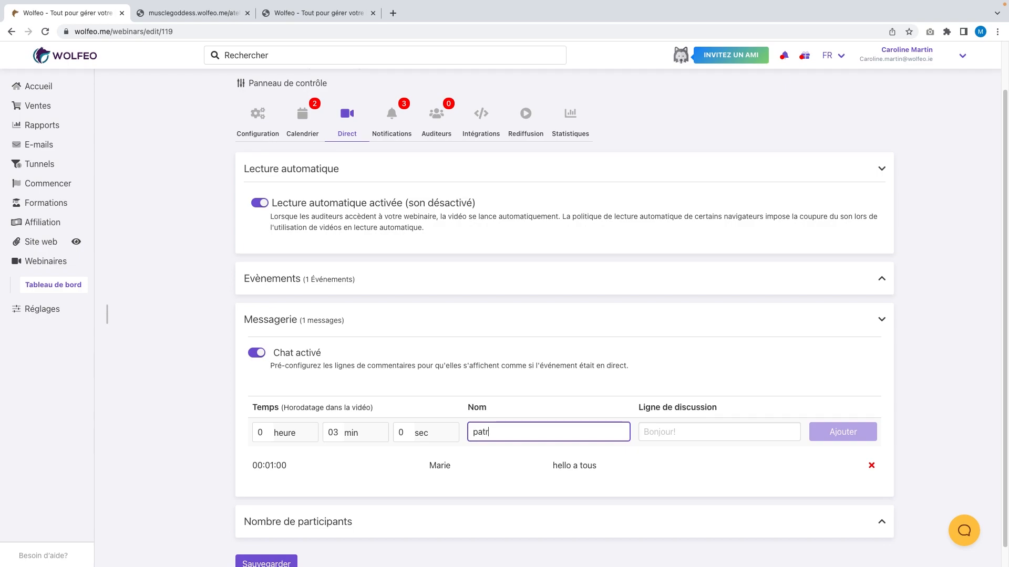
text(ick)
click(673, 428)
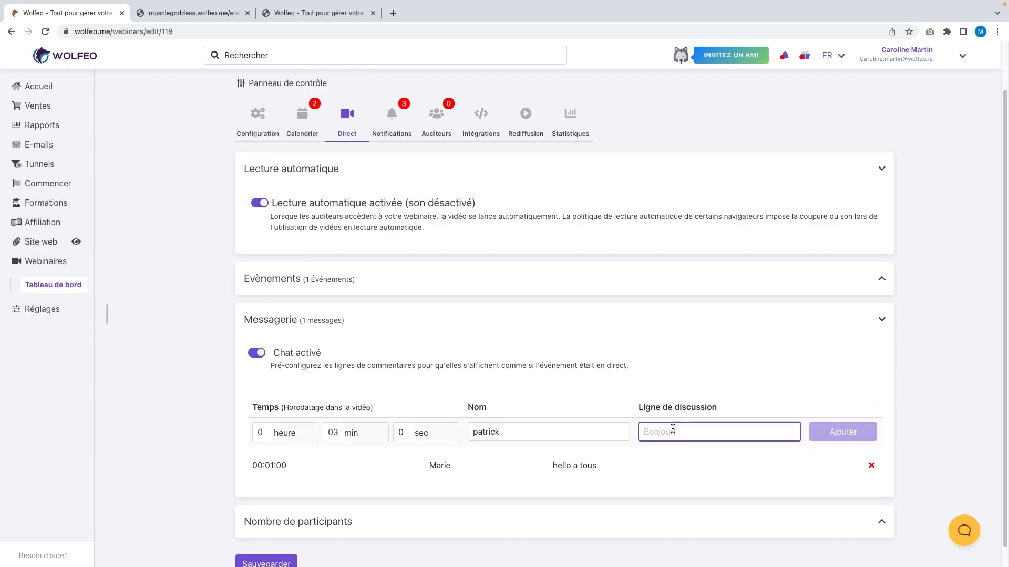
text(bonjour. de b)
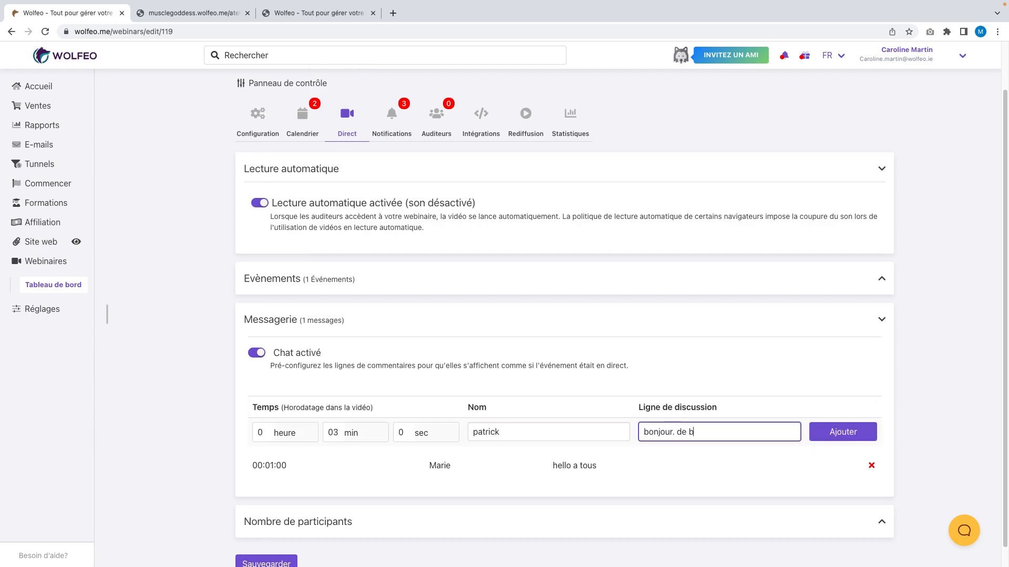
text(retagne)
key(Return)
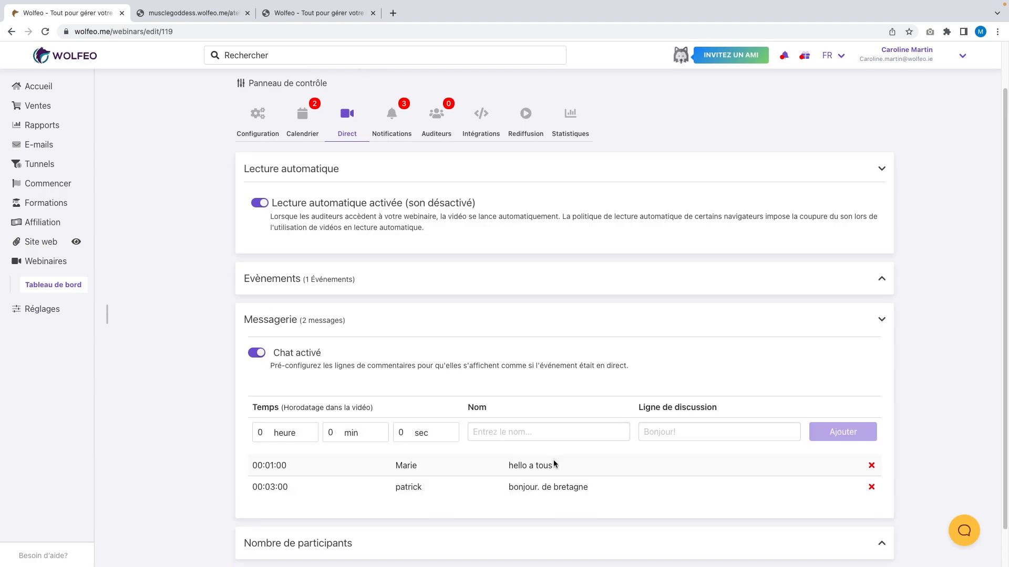
- Disable the webinar's chat and expand the Nombre de participants section
scroll(553, 459, down, 2)
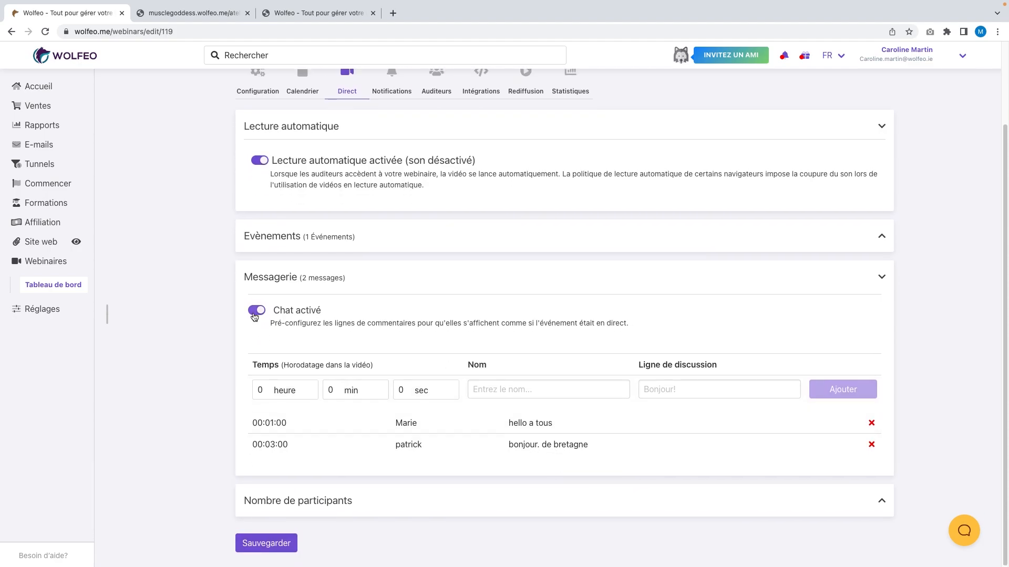
click(255, 315)
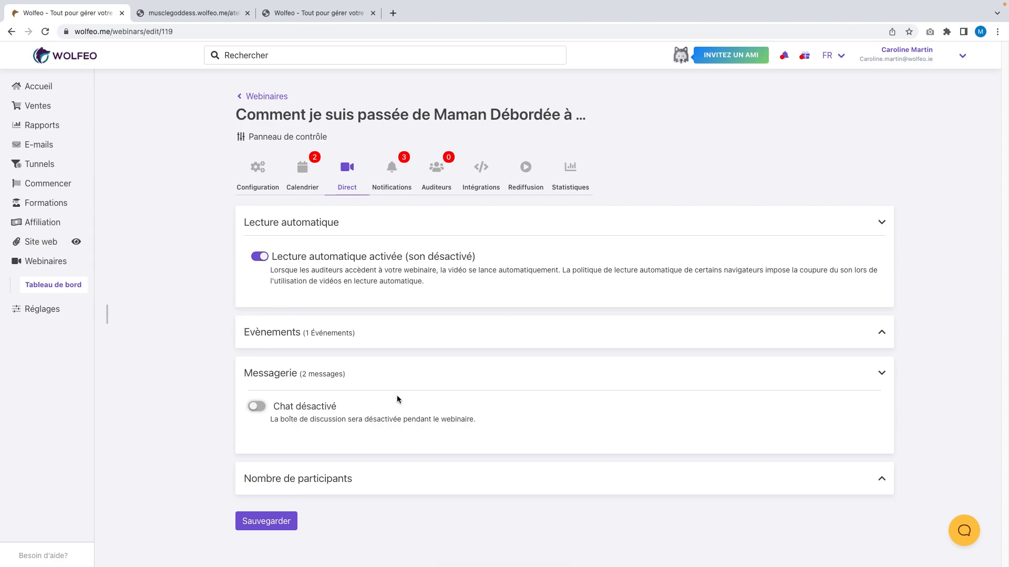
click(883, 478)
scroll(635, 430, down, 2)
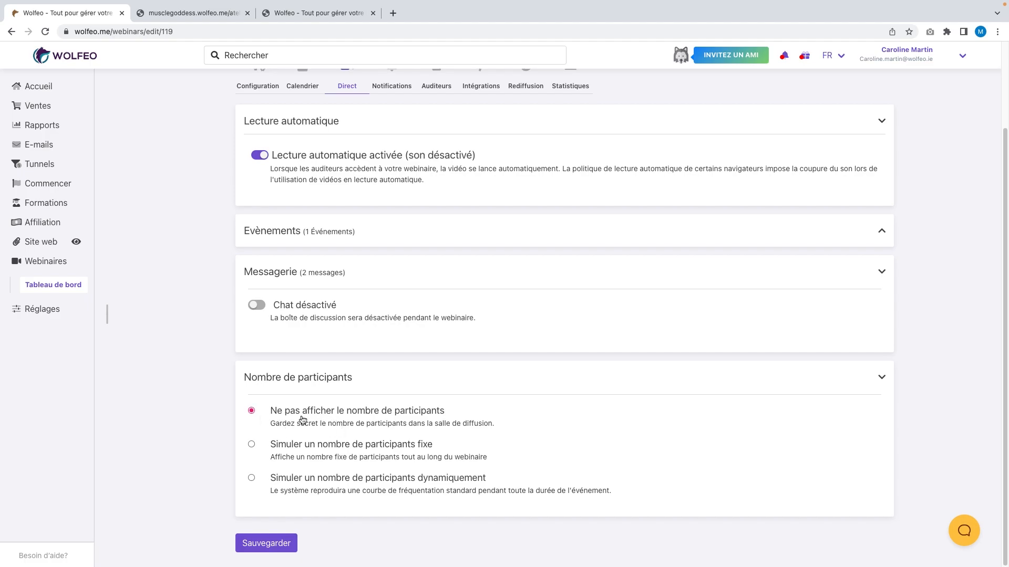
- Simulate a fixed number of participants, with the attendance set to 23
click(251, 446)
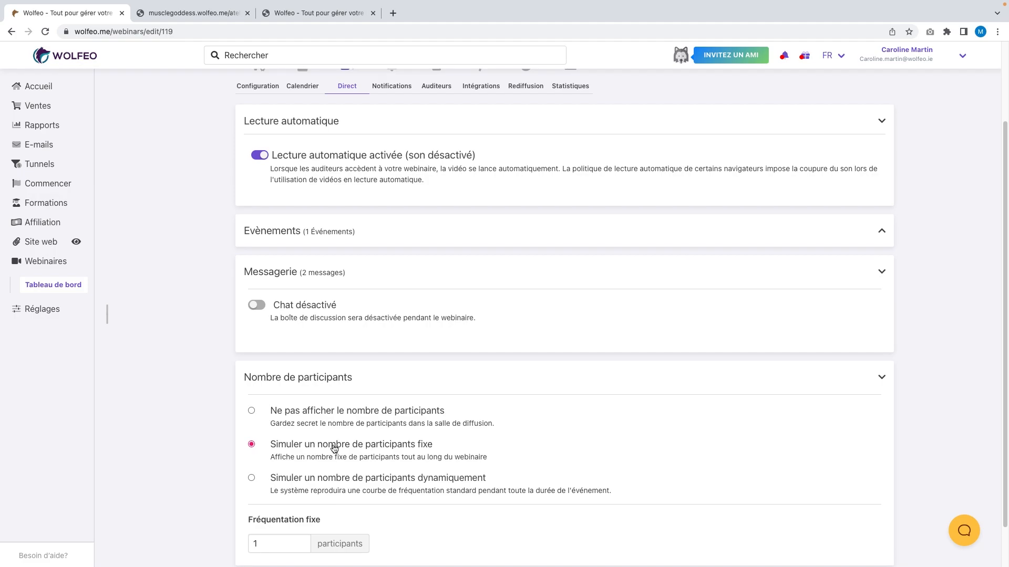
scroll(336, 447, down, 2)
click(269, 499)
key(BackSpace)
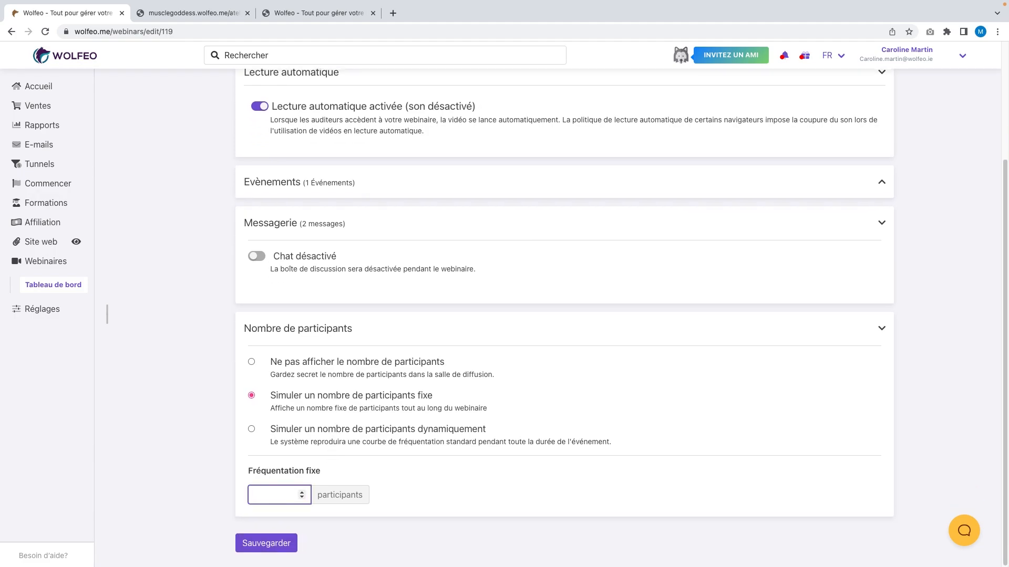
text(23)
- Simulate the number of participants dynamically with a maximum attendance of 34, and save the webinar's settings
click(421, 431)
click(266, 494)
drag(266, 494, 248, 494)
text(3)
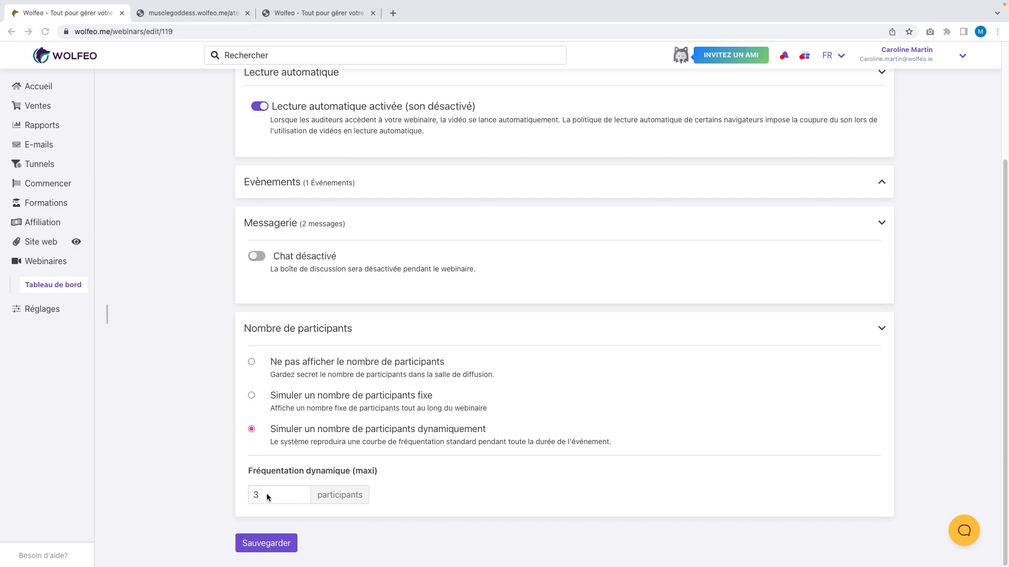
click(267, 497)
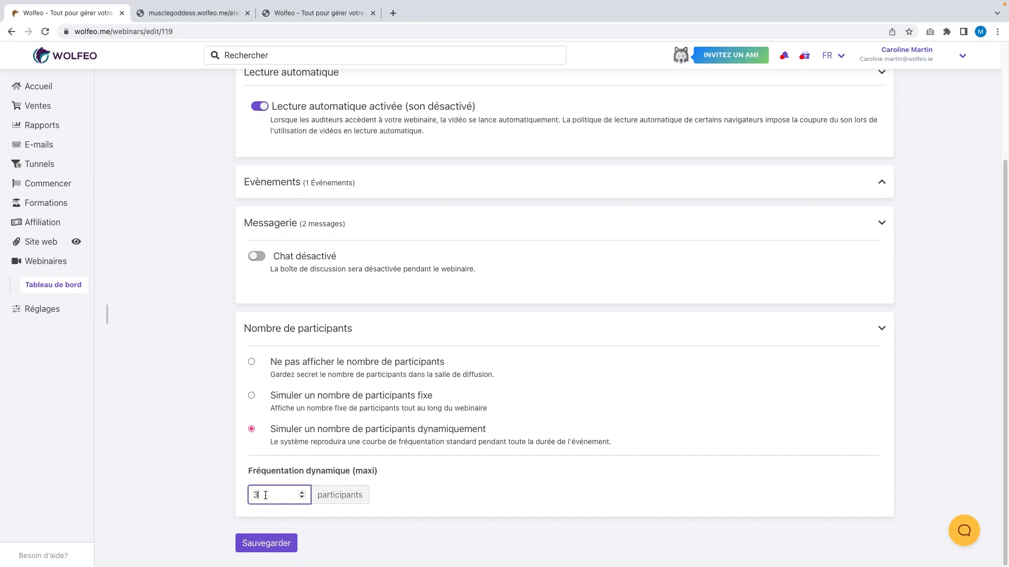
text(4)
click(267, 541)
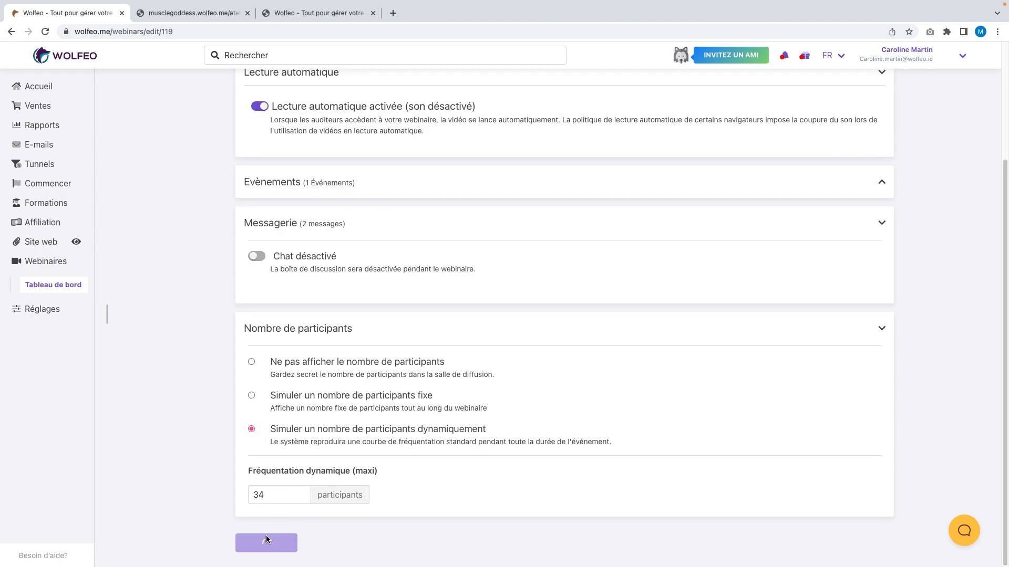
- In the webinar's Notifications section, set the reminder e-mail to go out 12 hours before the broadcast
scroll(371, 334, up, 3)
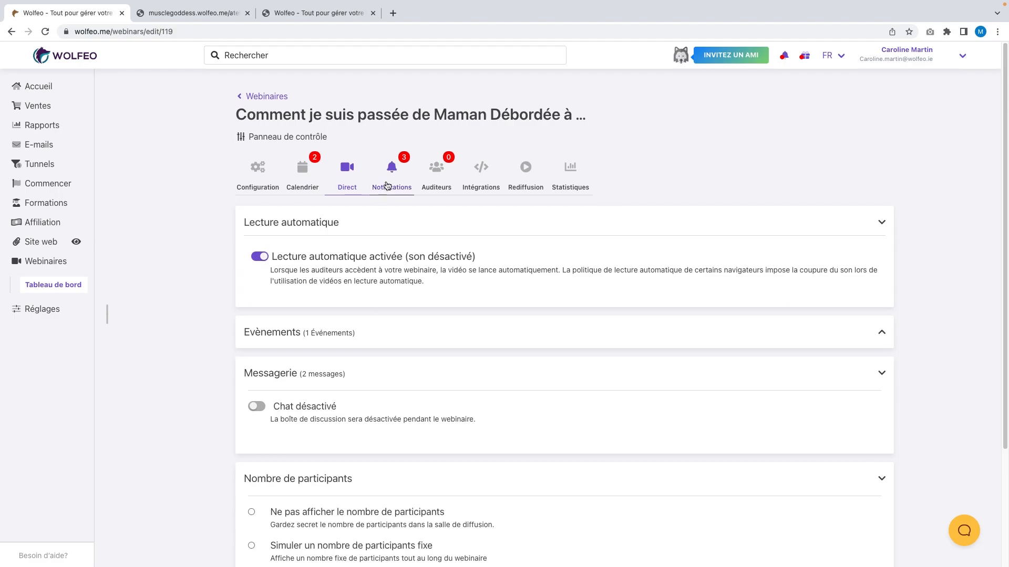
click(387, 185)
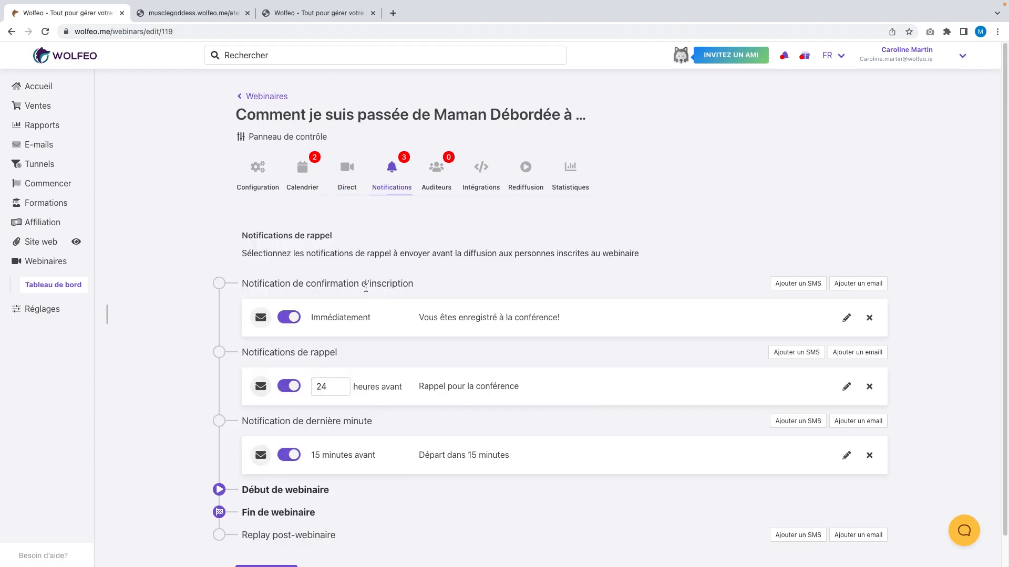
scroll(368, 286, down, 1)
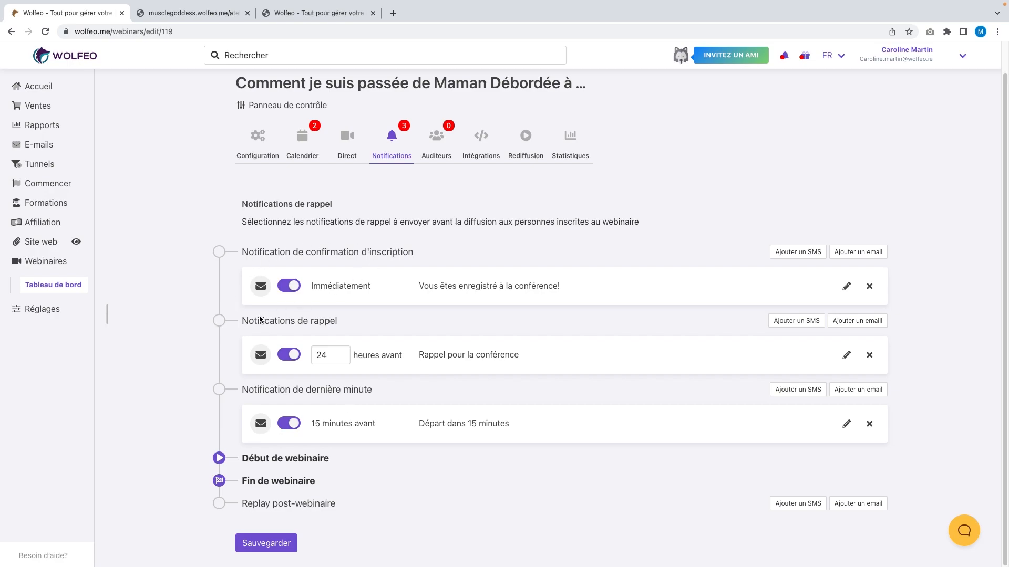
click(331, 356)
key(BackSpace)
key(BackSpace)
text(12)
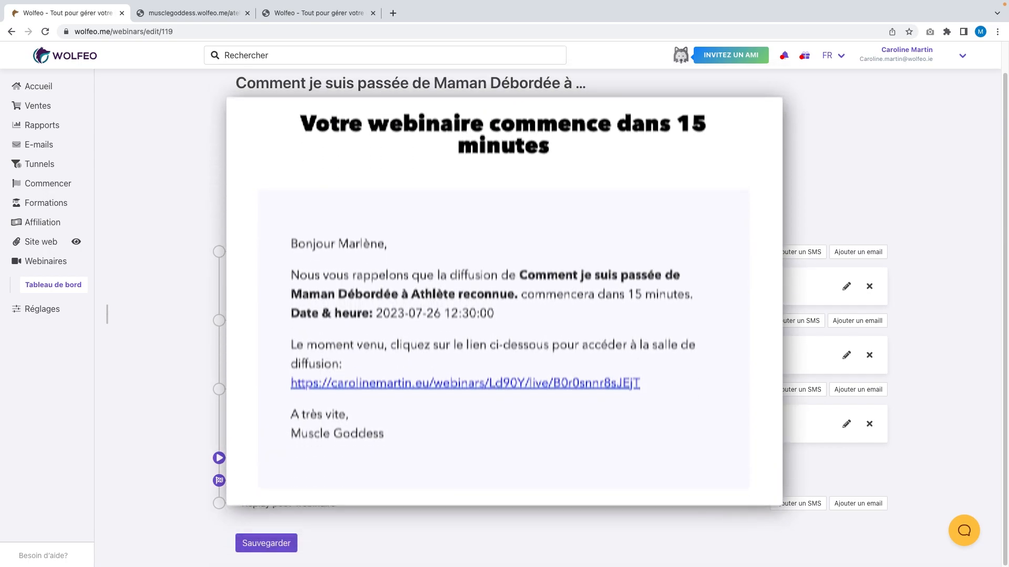
- Open the registration confirmation e-mail, read through its content and personalised fields, and save it
click(844, 288)
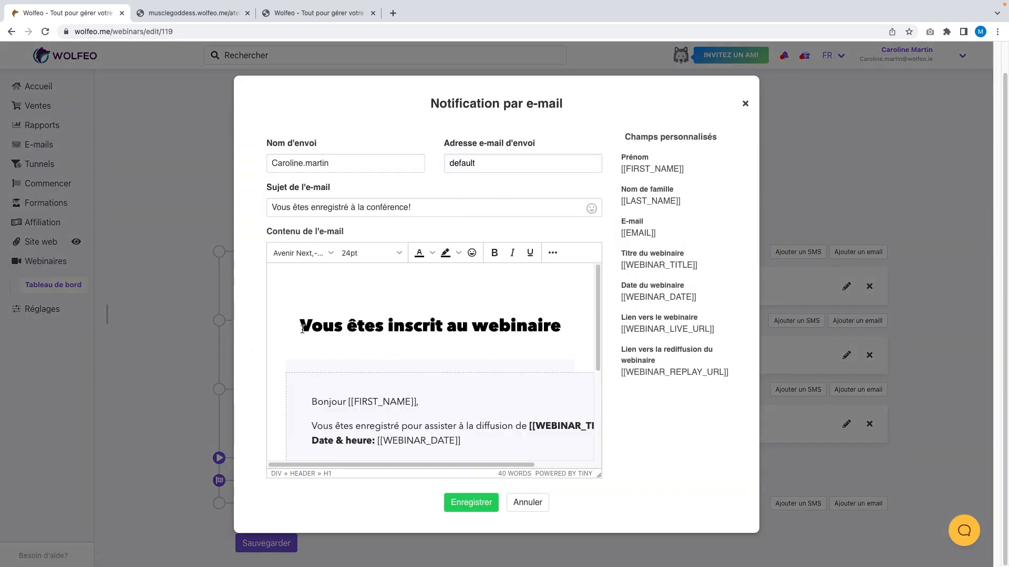
scroll(360, 360, down, 1)
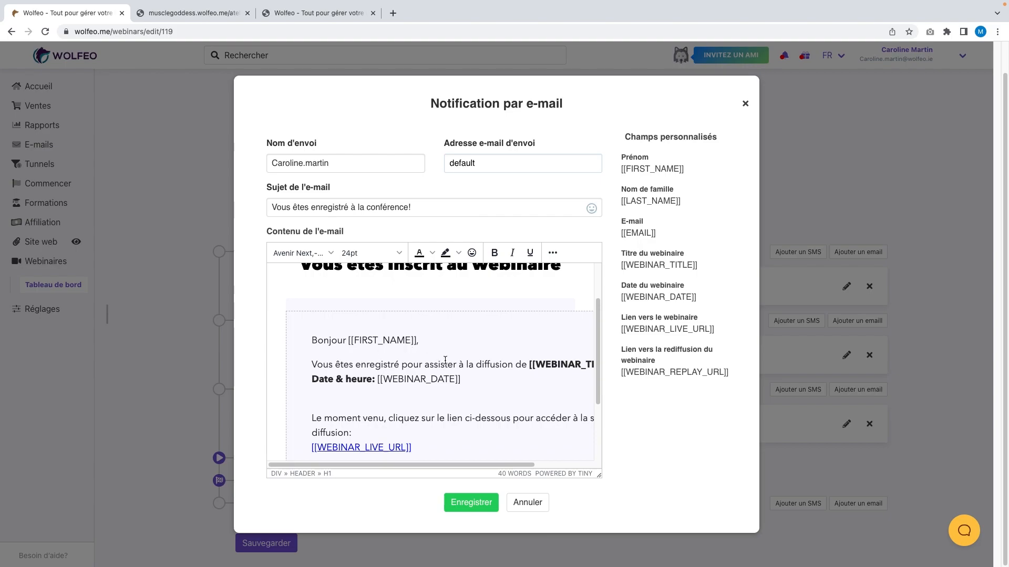
scroll(445, 360, right, 1)
scroll(446, 370, right, 2)
scroll(446, 371, left, 2)
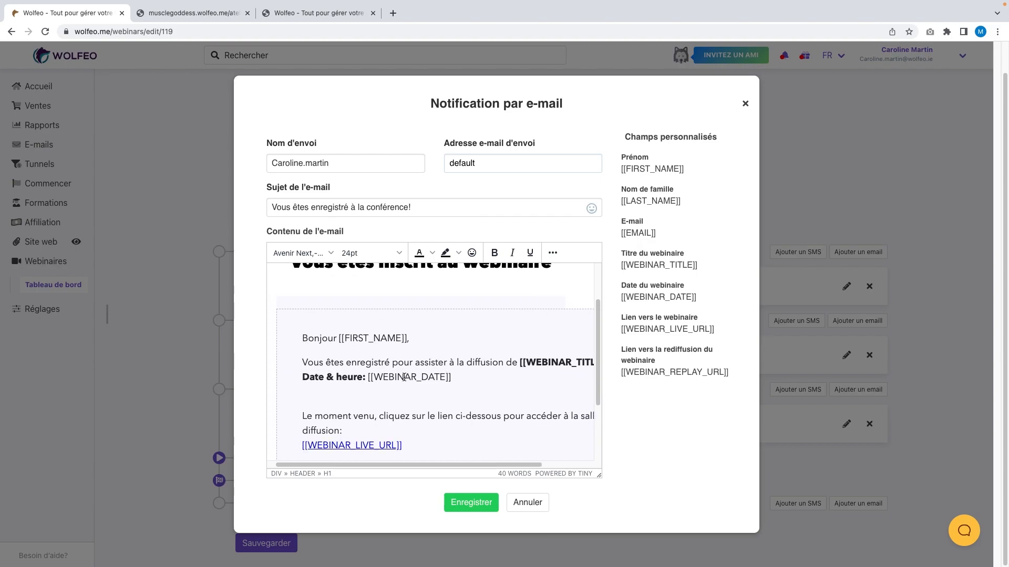
scroll(468, 386, down, 1)
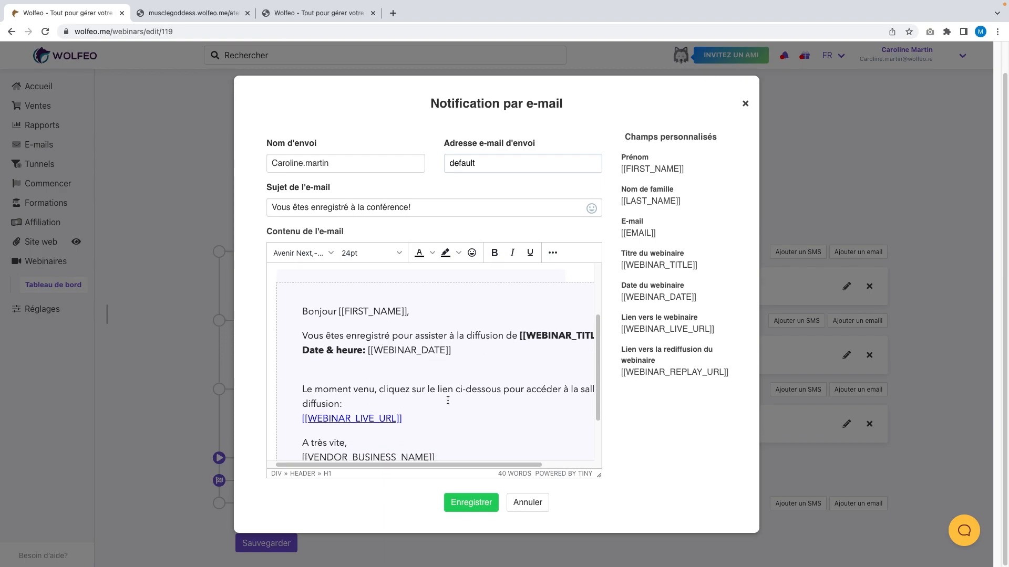
scroll(363, 426, down, 3)
scroll(366, 366, up, 4)
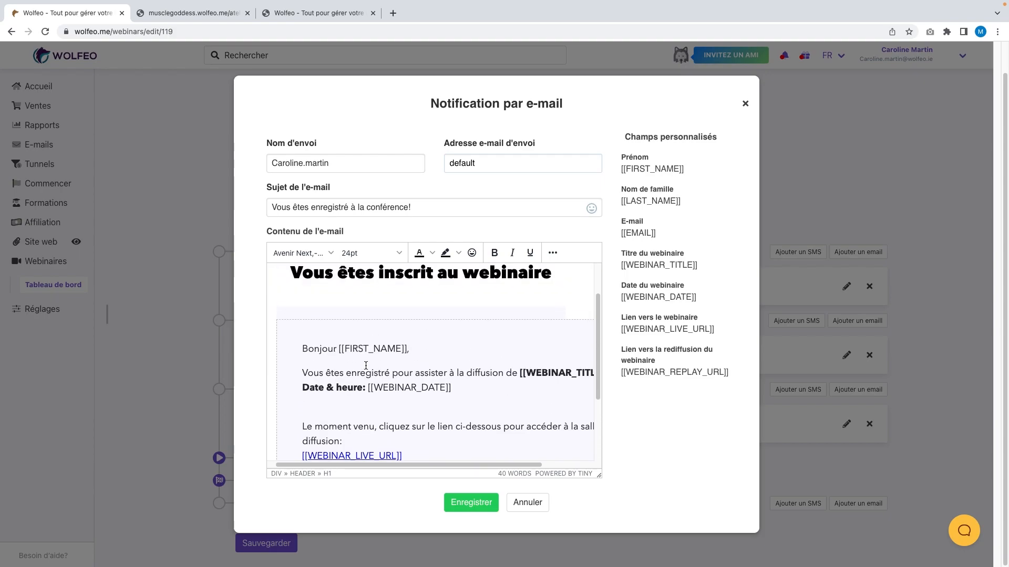
click(460, 509)
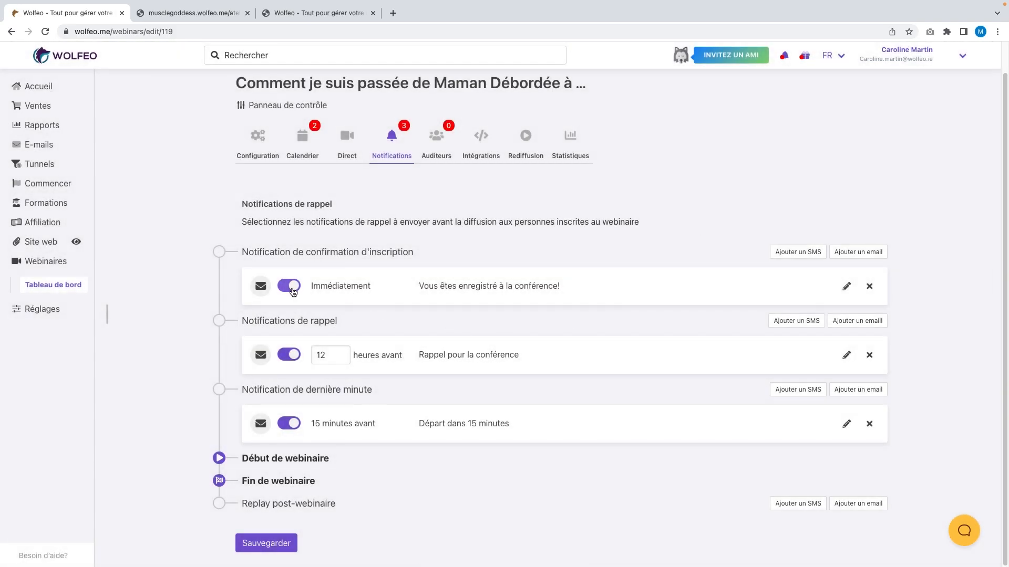
- Try switching the confirmation, reminder and last-minute e-mail notifications off, and switch all three on again
click(292, 288)
click(290, 356)
click(288, 423)
click(288, 424)
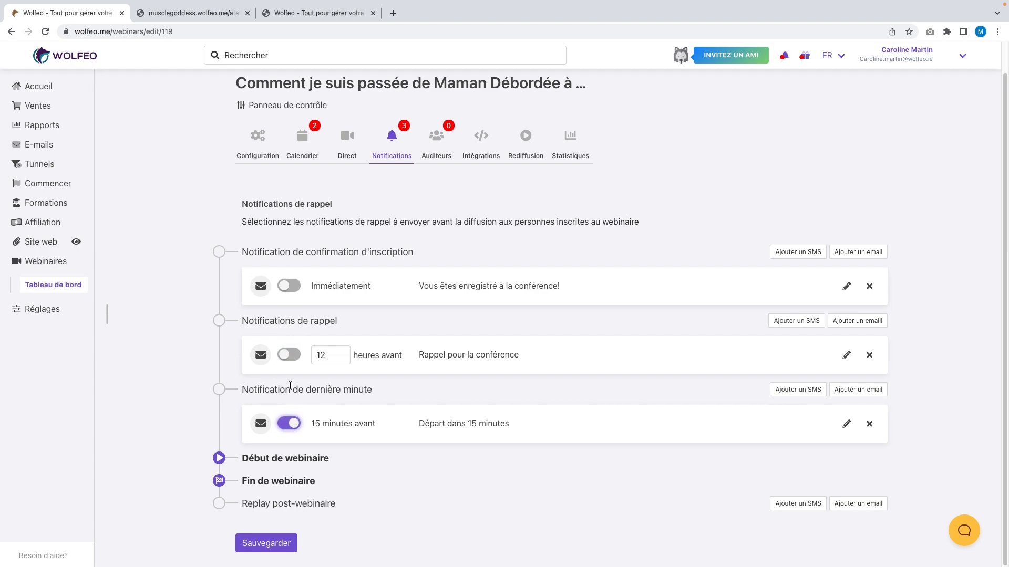
click(291, 355)
click(292, 286)
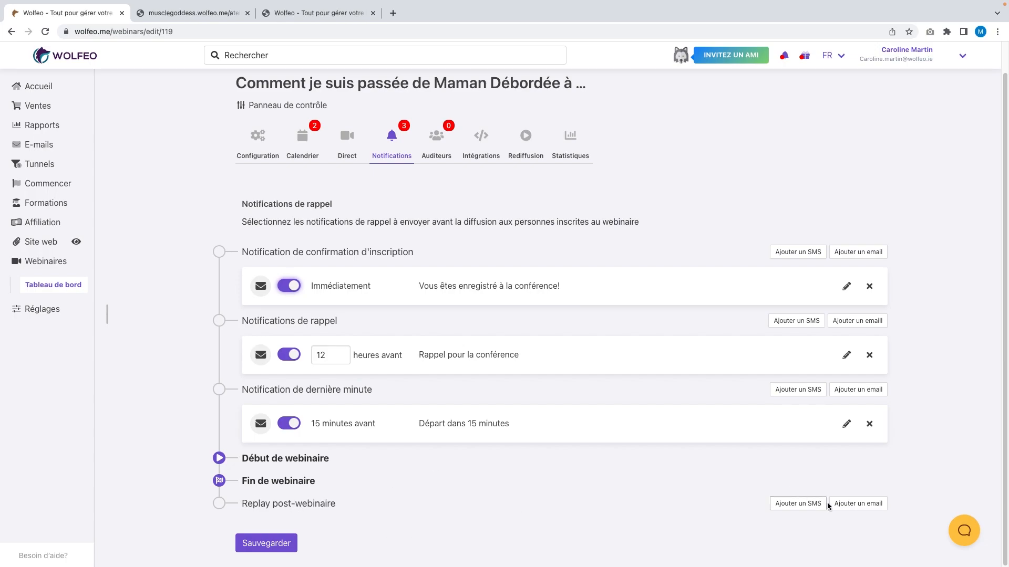
- Add an e-mail notification to the Replay post-webinaire stage and activate it
click(851, 505)
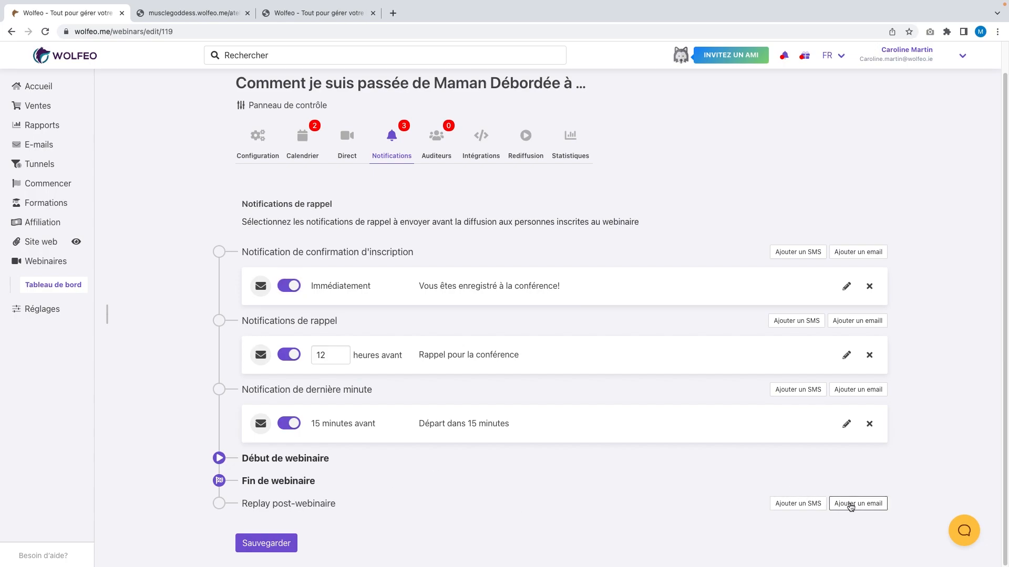
scroll(768, 419, down, 1)
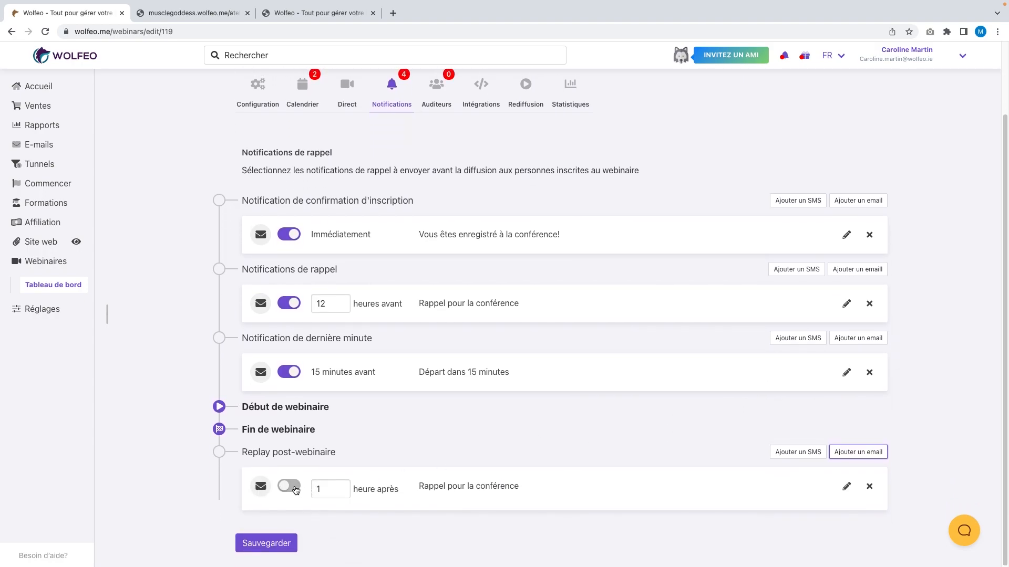
click(296, 490)
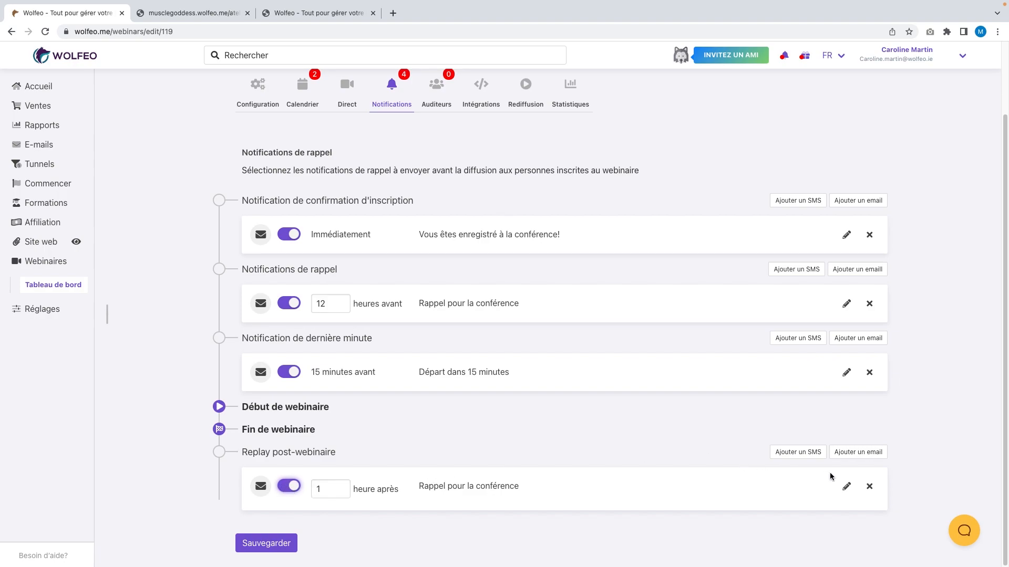
- Open the post-webinar replay e-mail to review its heading and body text, and delete that notification after saving it
click(846, 489)
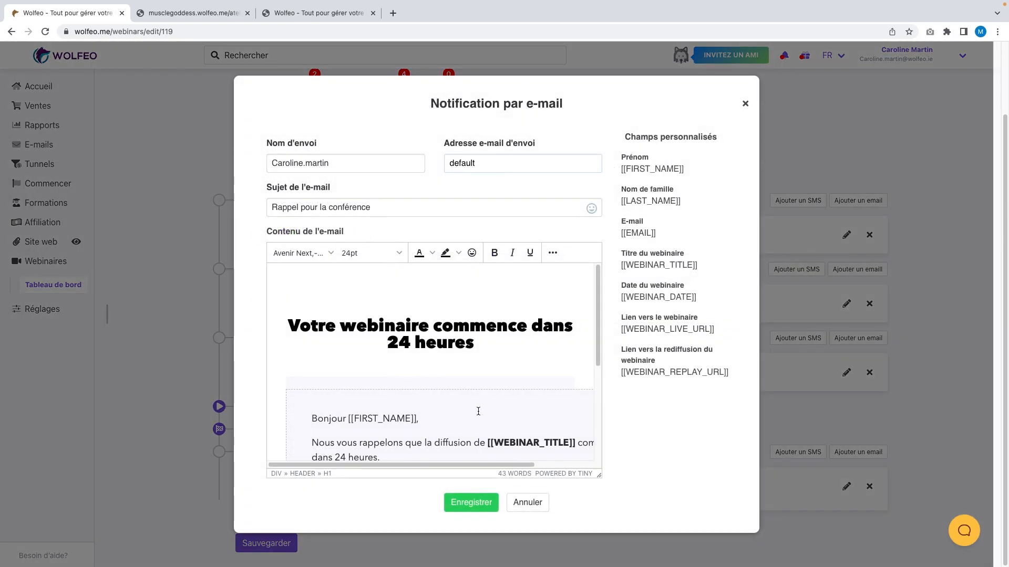
key(super+a)
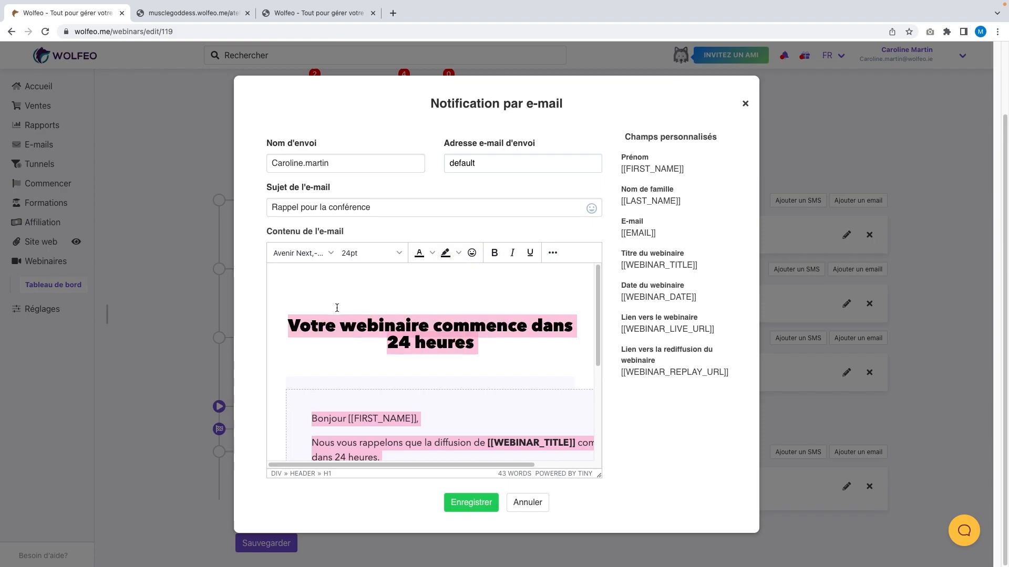
click(337, 308)
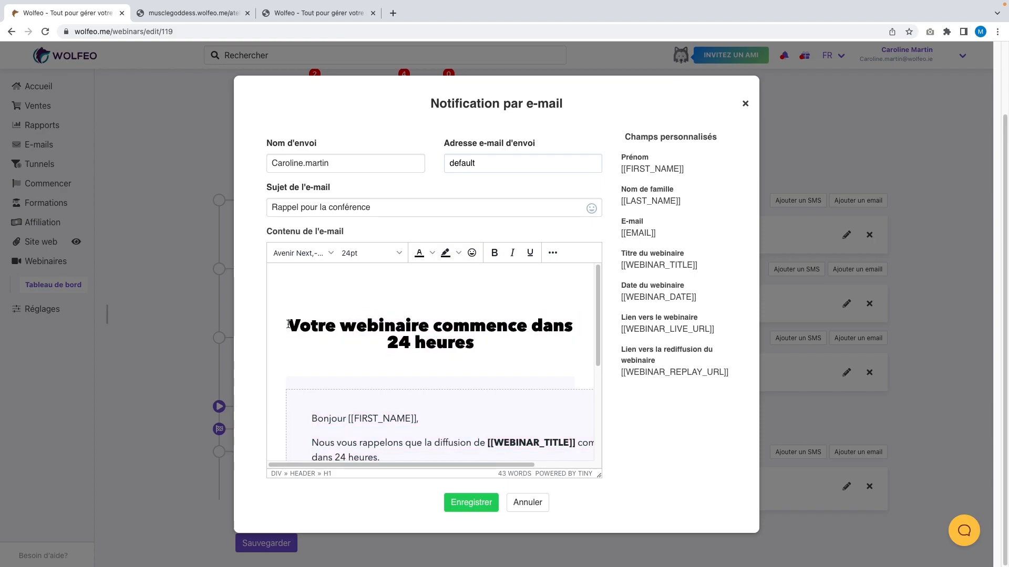
drag(289, 324, 481, 349)
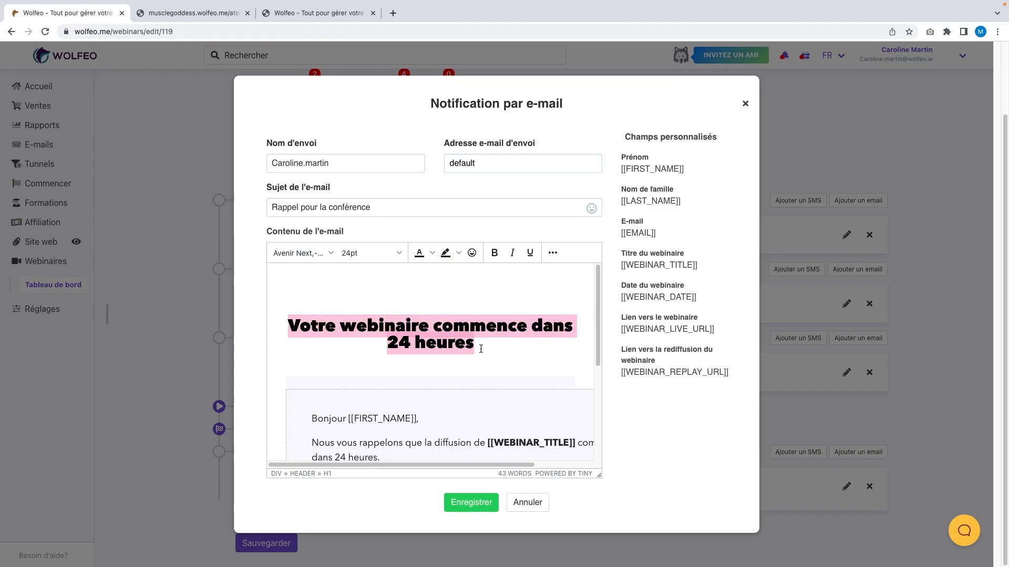
click(480, 349)
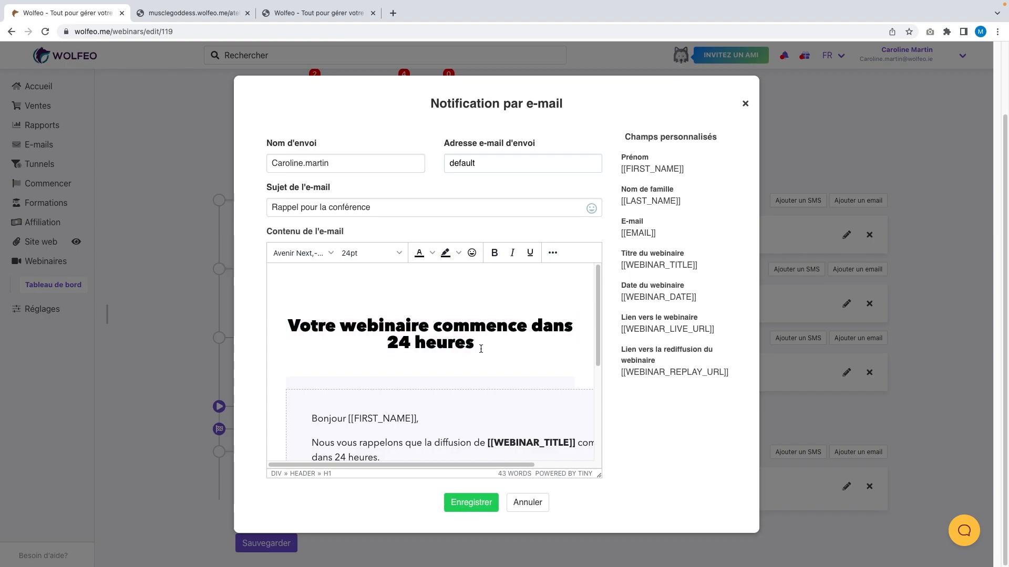
drag(480, 349, 340, 318)
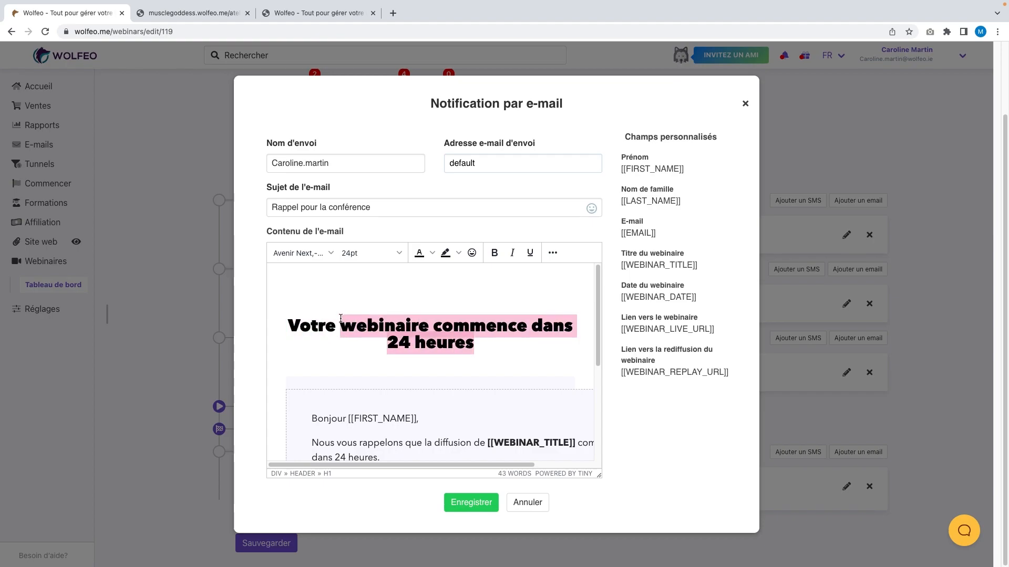
click(482, 506)
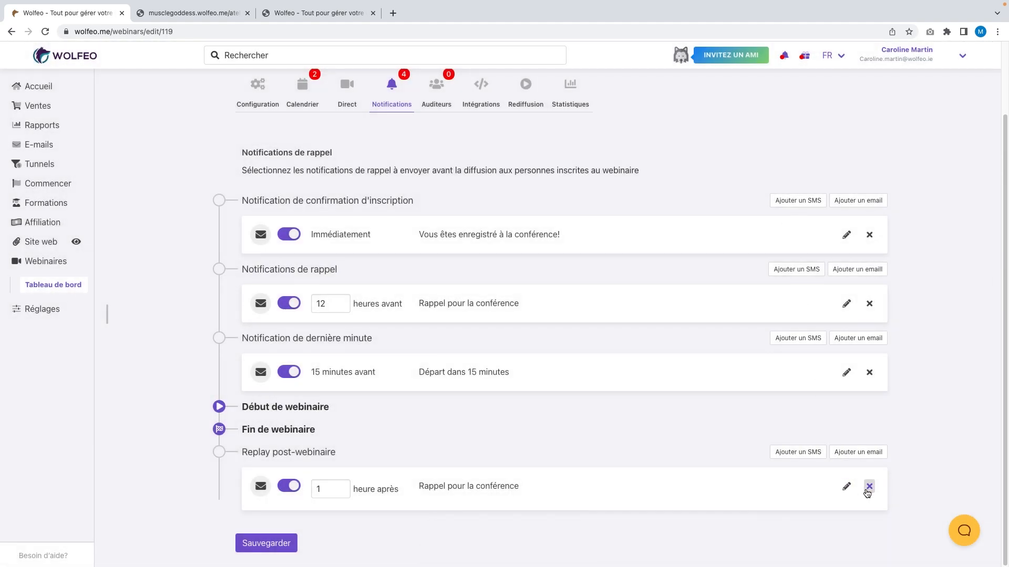
click(867, 487)
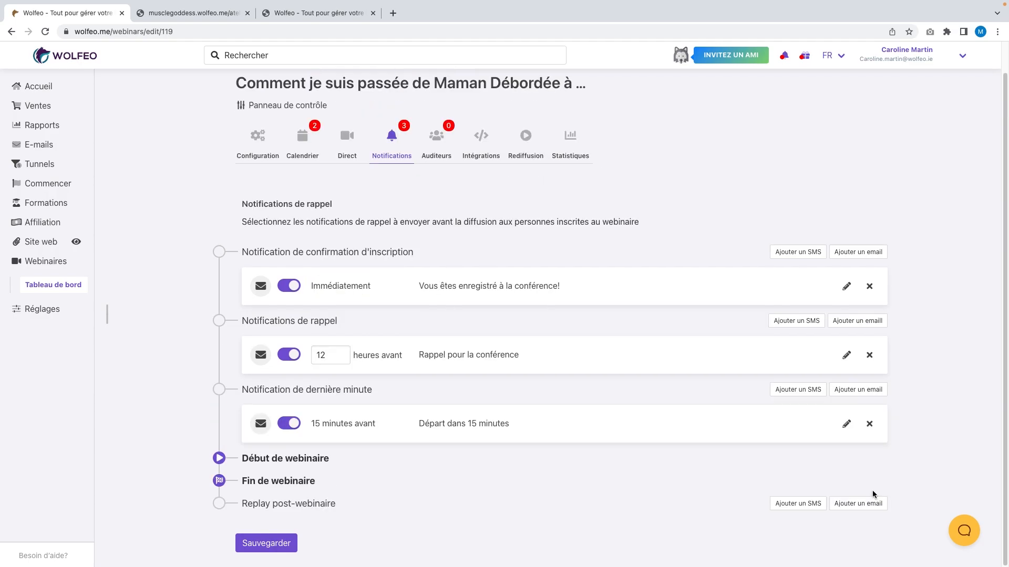
- Save the notification settings and open the webinar's Auditeurs section
click(289, 543)
click(434, 148)
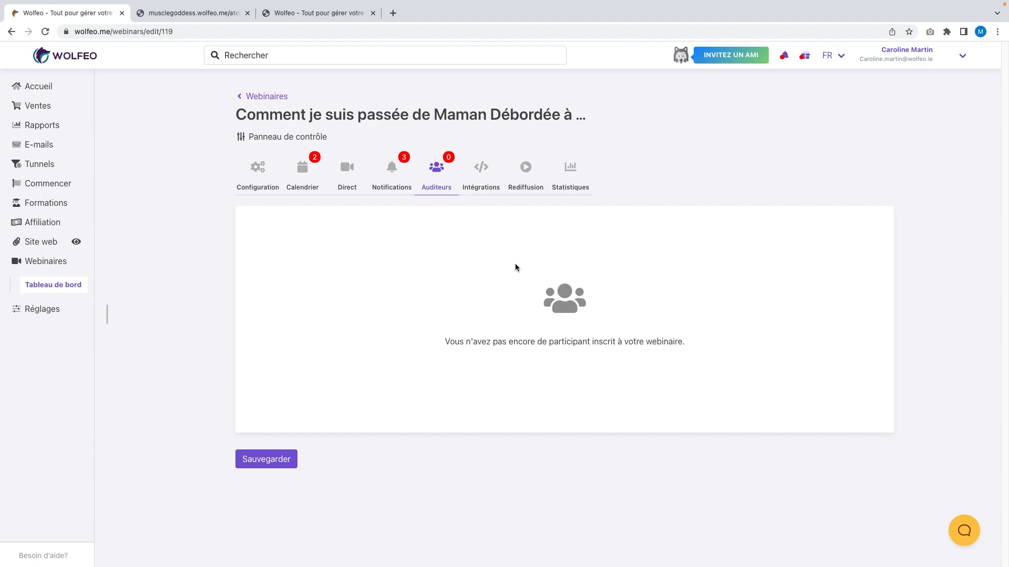
- In Intégrations, enable tracking to review the tracking code fields for each webinar page, and disable it again
click(484, 185)
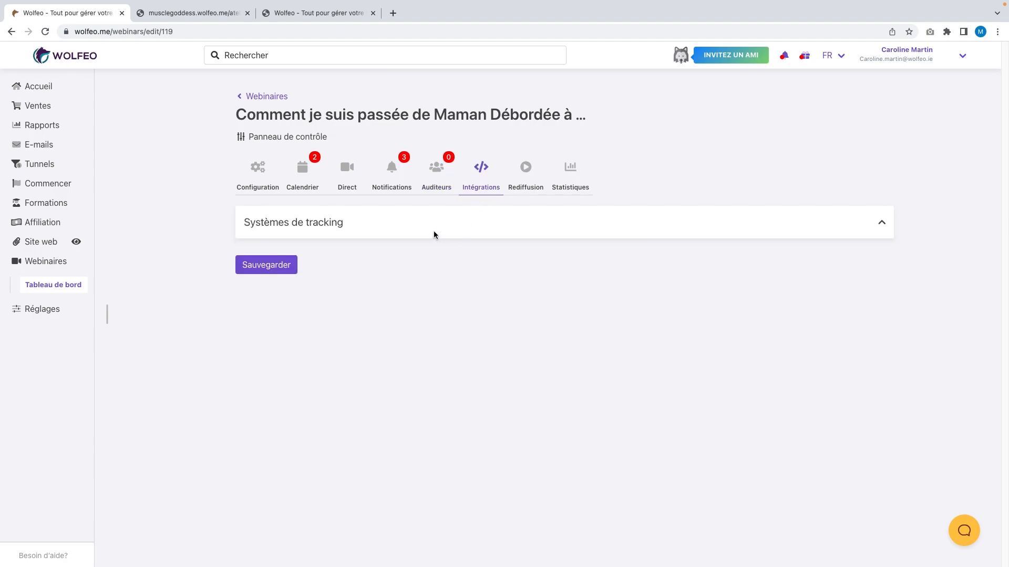
click(413, 228)
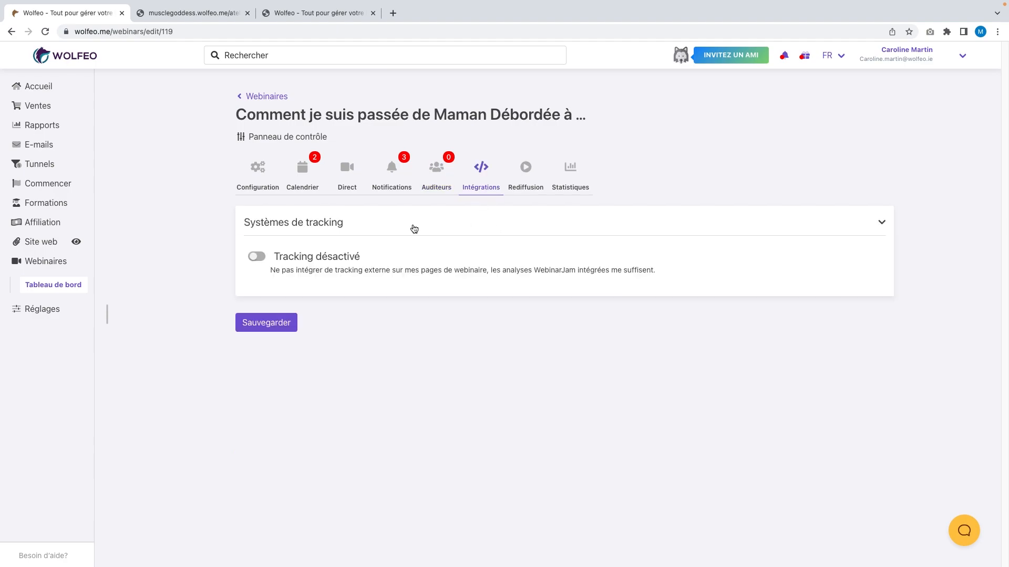
click(257, 257)
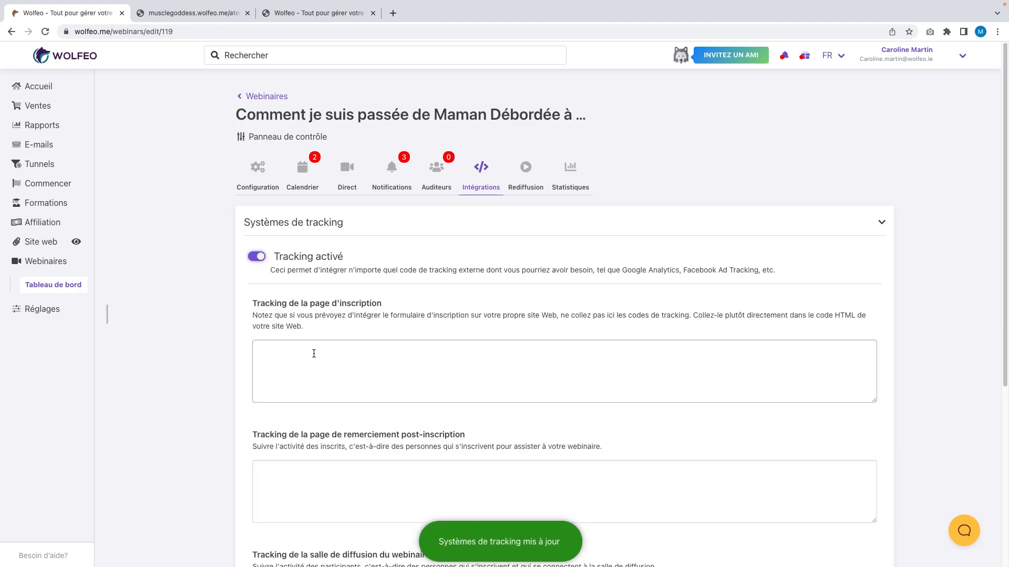
scroll(313, 353, down, 4)
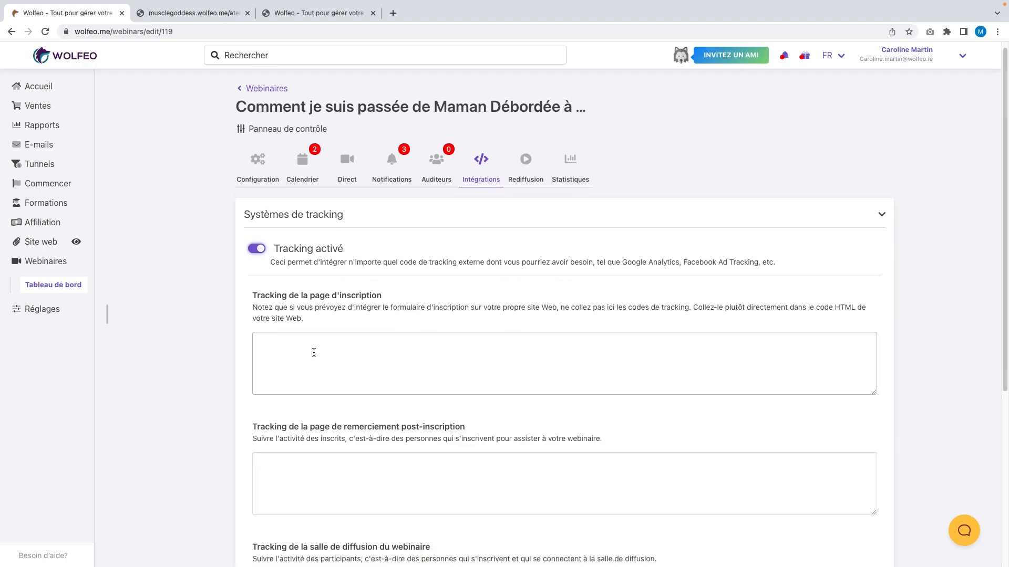
scroll(313, 353, down, 1)
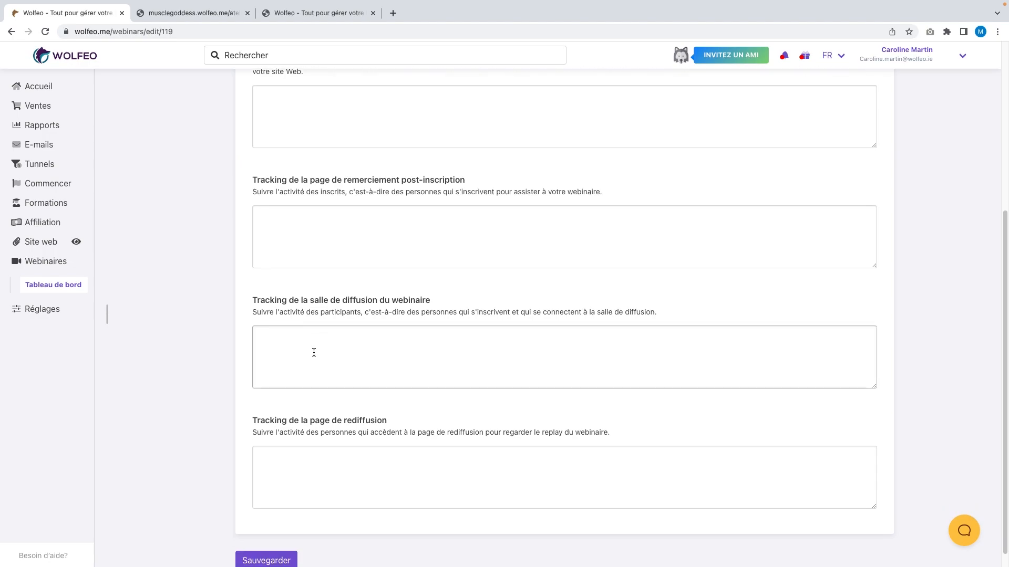
scroll(314, 352, up, 5)
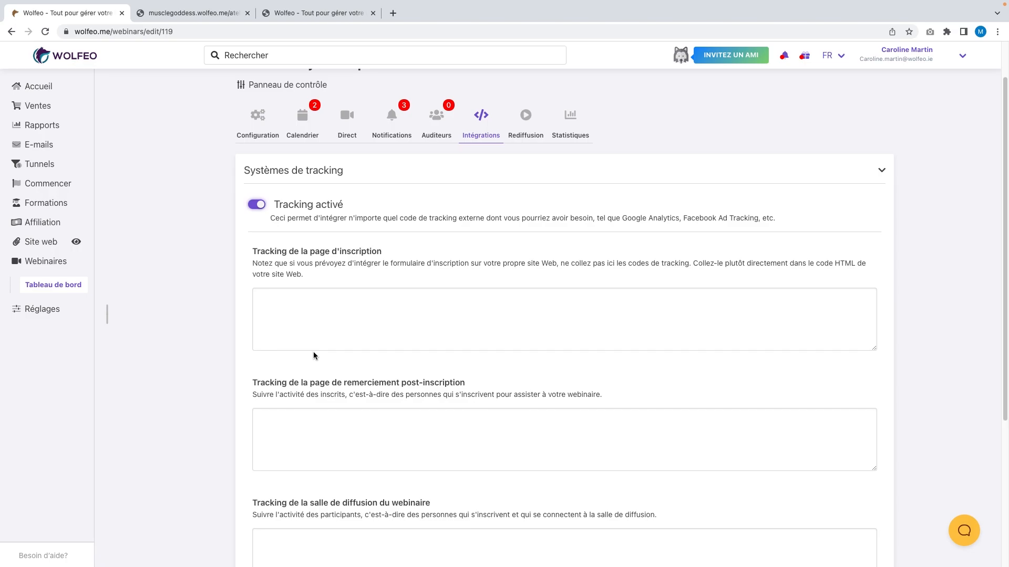
click(257, 206)
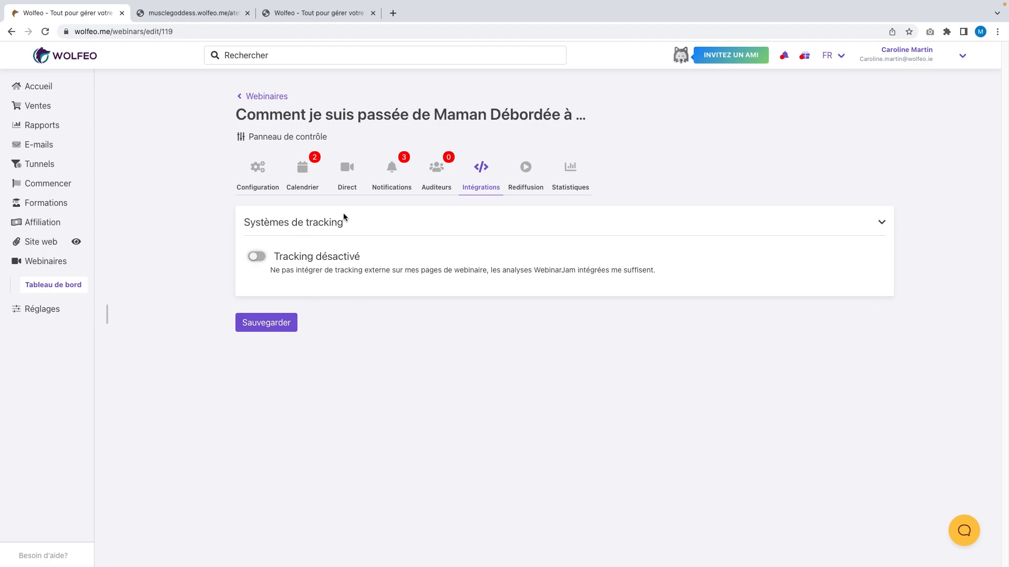
- In the Rediffusion section, enable access to the replay page and set it to expire 12 hours after the live session ends
click(534, 189)
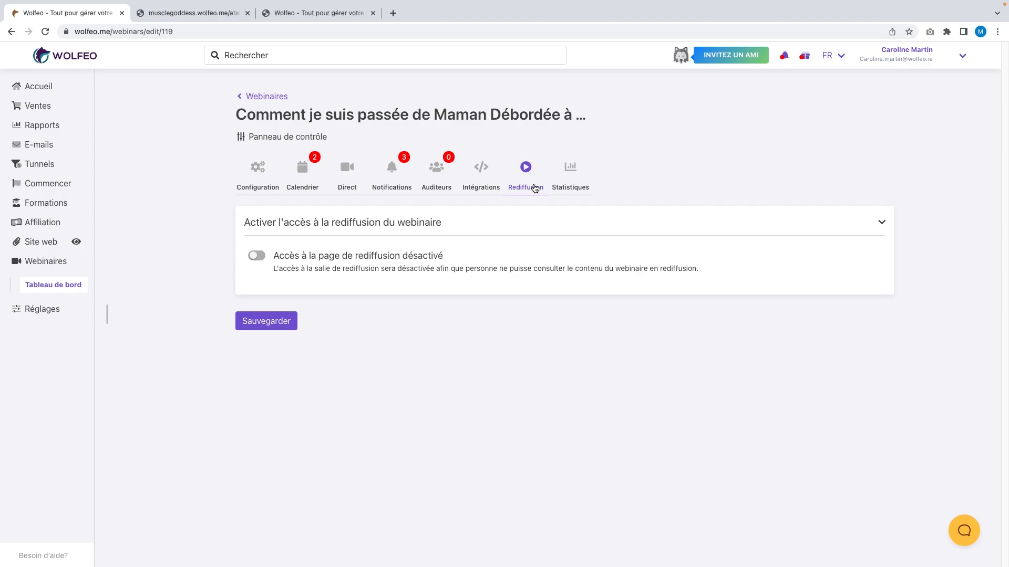
click(258, 256)
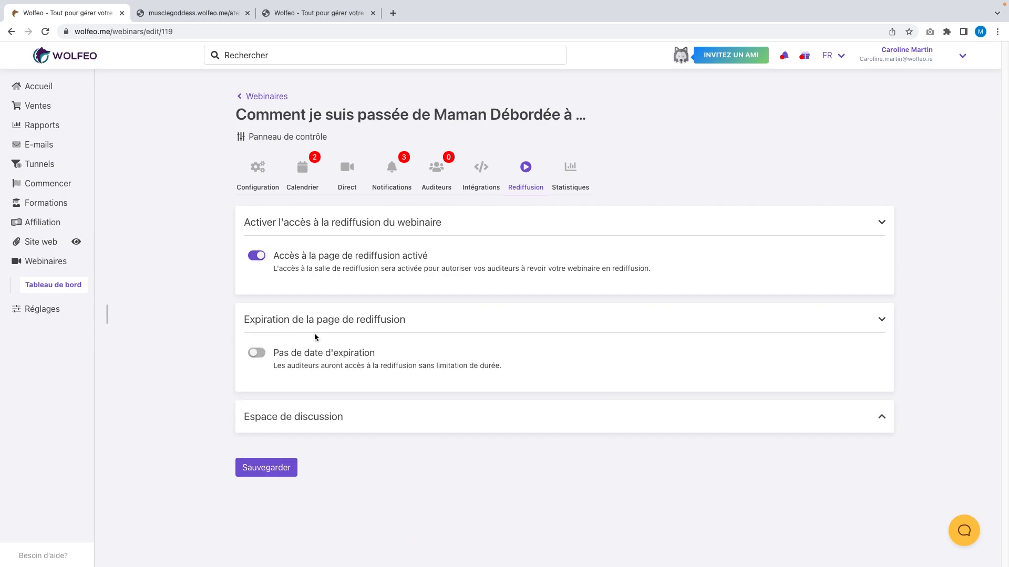
click(258, 354)
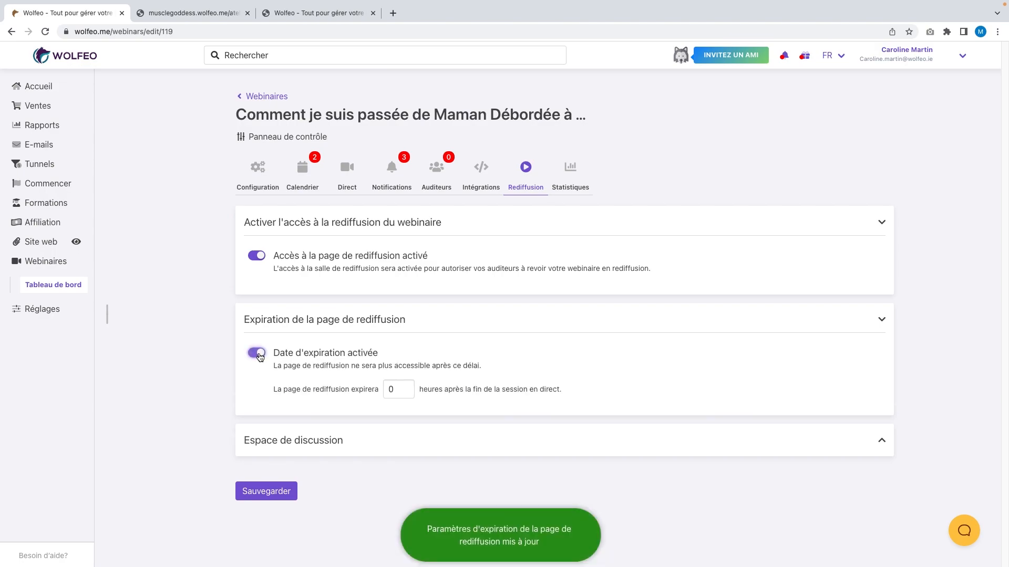
double_click(391, 390)
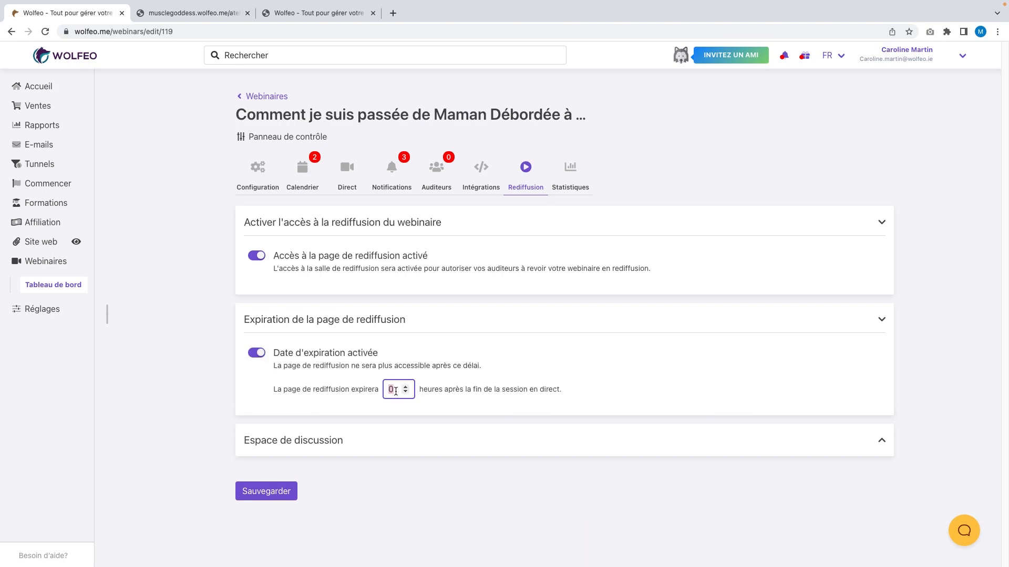
text(12)
- Expand the Espace de discussion options for the replay page and save the replay settings
click(418, 450)
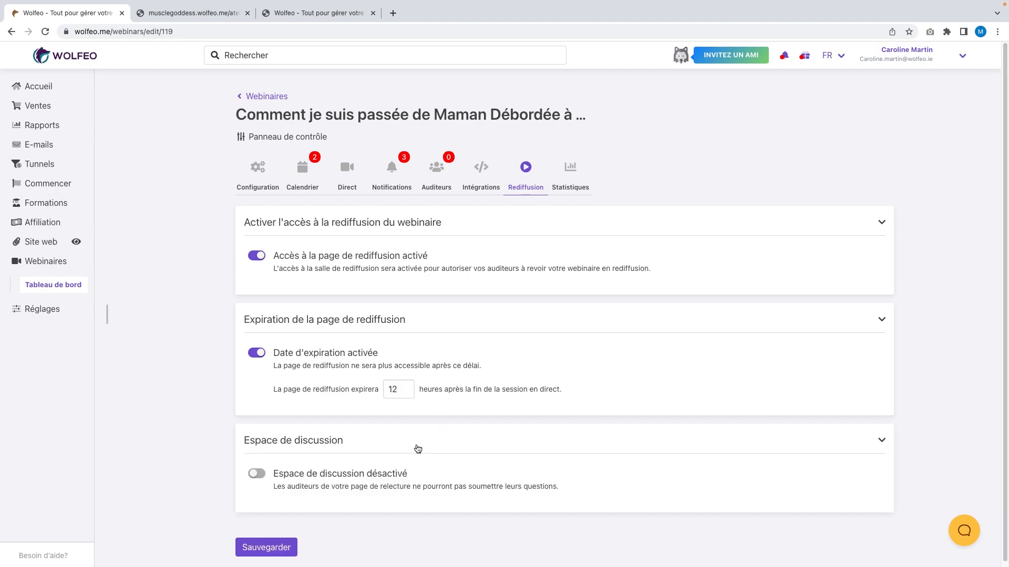
scroll(299, 467, down, 1)
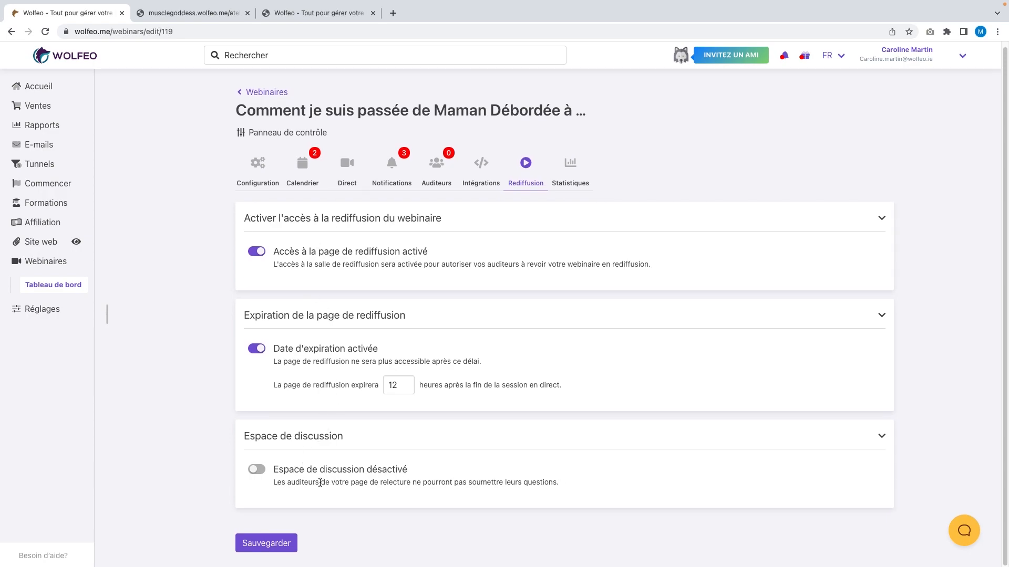
click(265, 545)
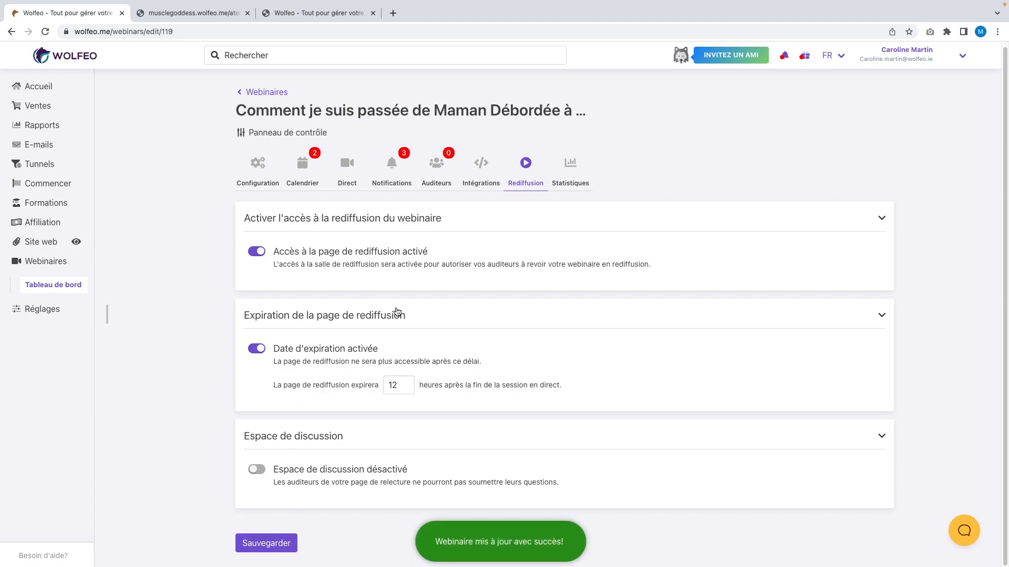
- Review the webinar's Statistiques section and its control panel with the chat and participant areas, and return to the webinar list
click(572, 168)
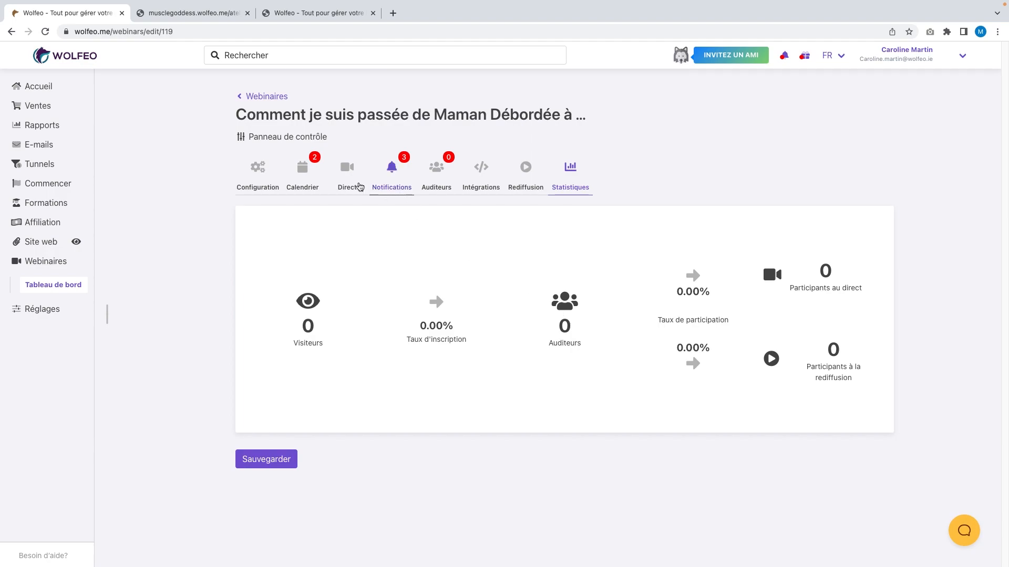
click(276, 142)
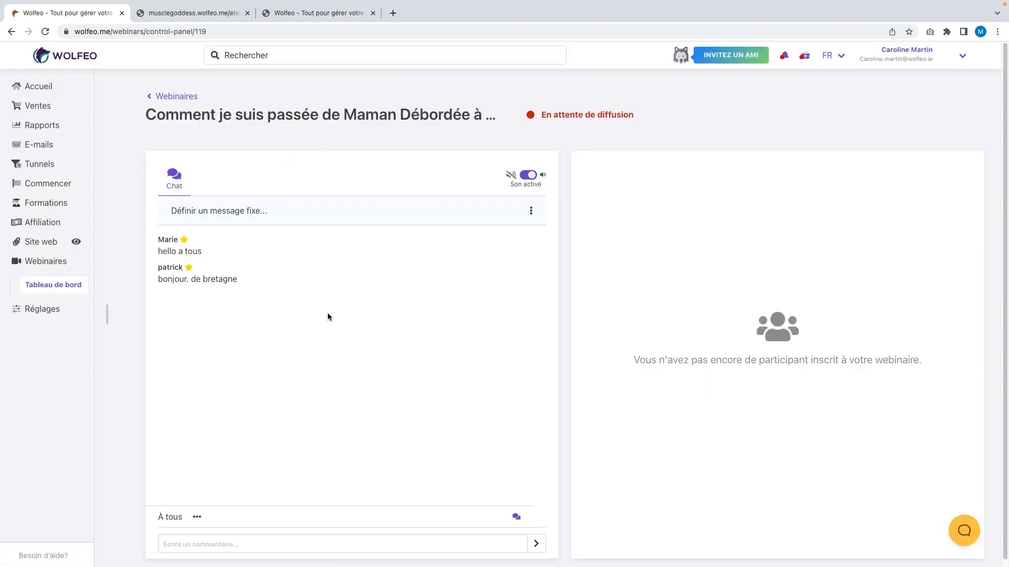
scroll(327, 313, down, 1)
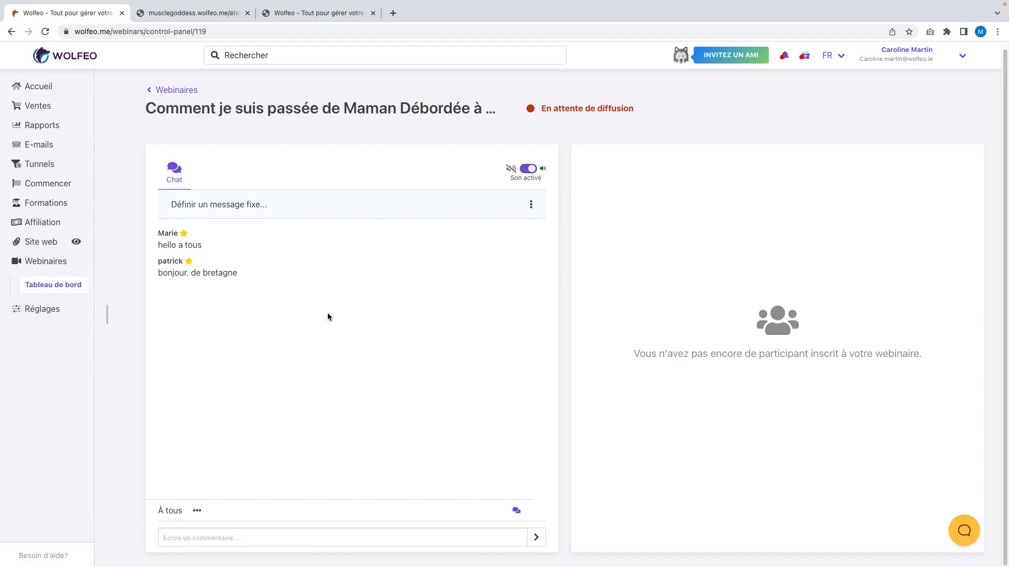
click(210, 537)
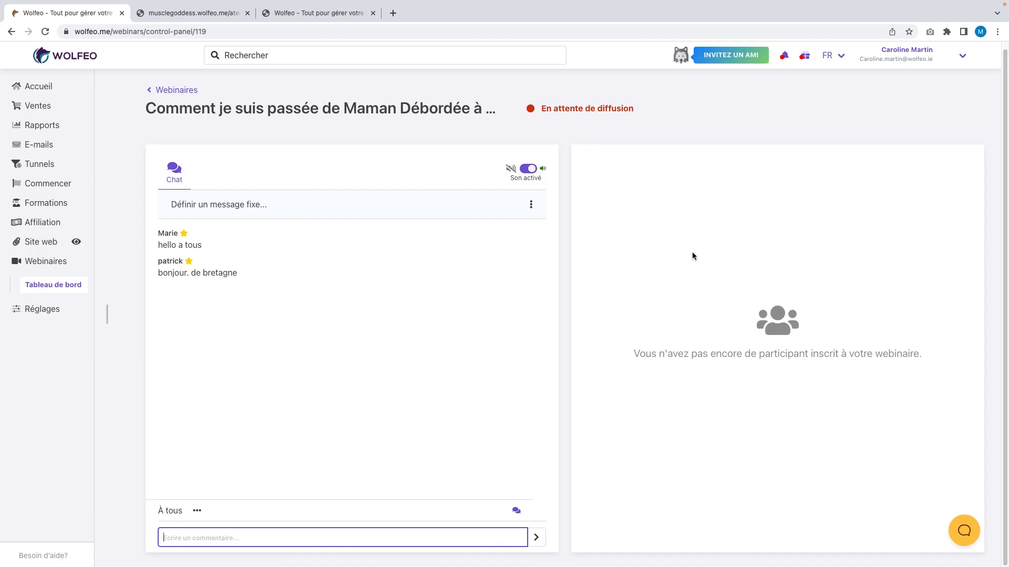
click(157, 90)
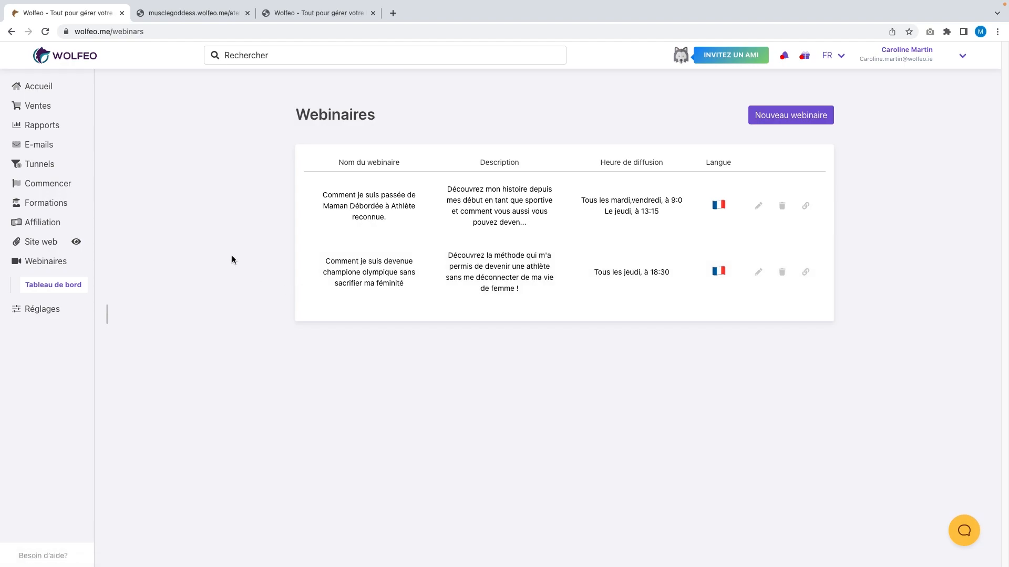
- Open the "Maman Débordée à Athlète reconnue" webinar's registration page and examine its address, sign-up form and available session dates
click(806, 207)
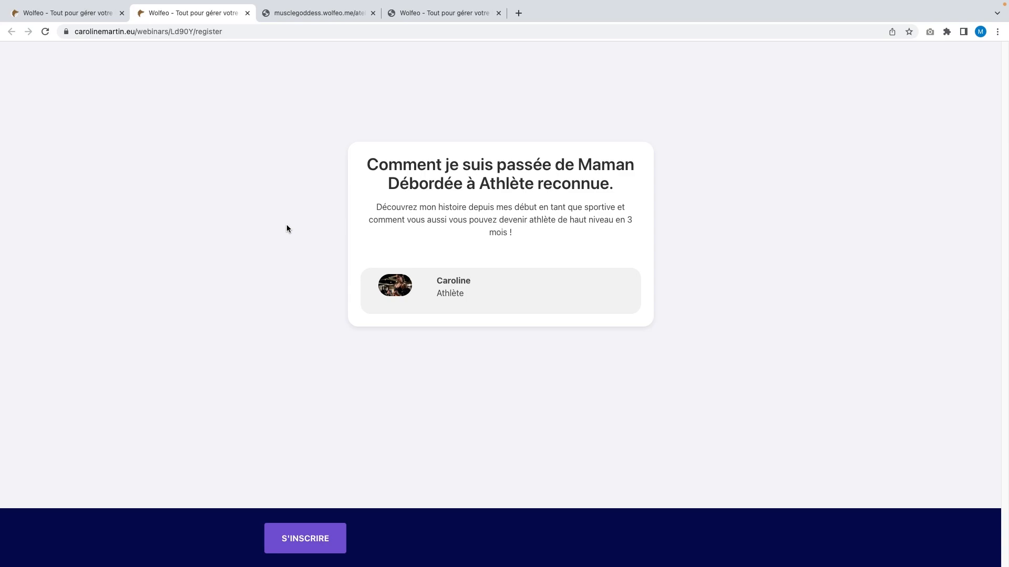
click(225, 32)
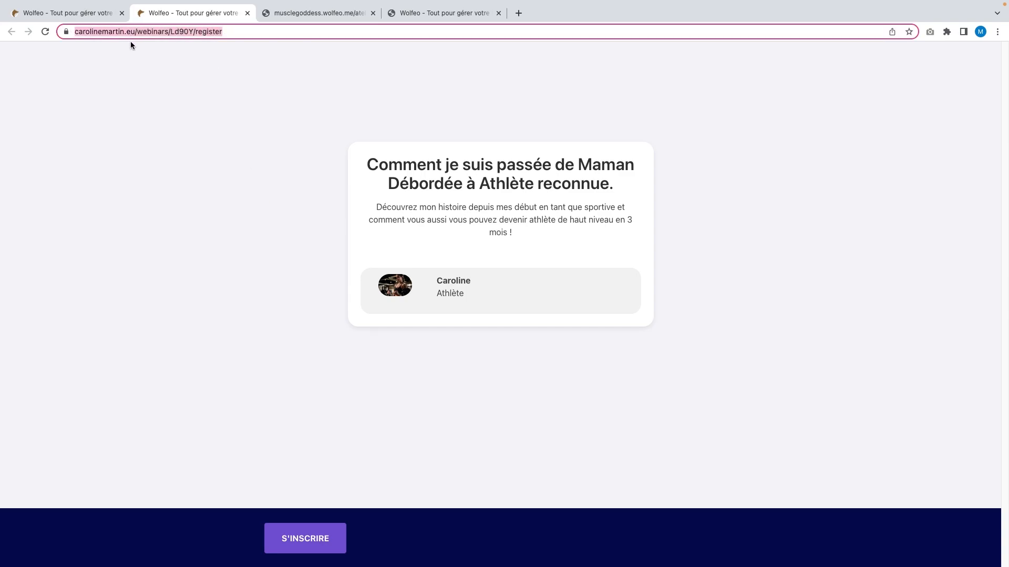
click(198, 302)
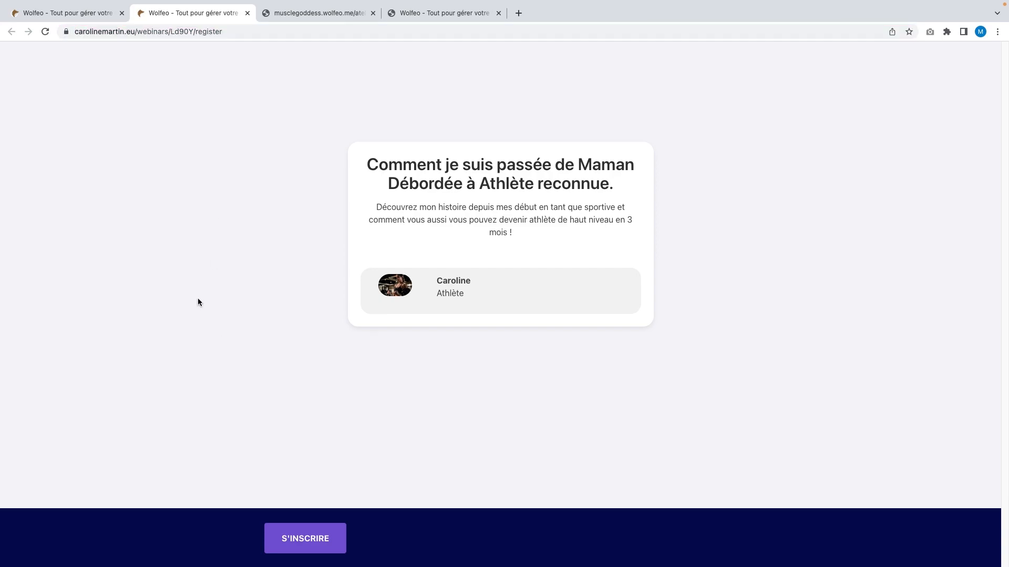
click(313, 541)
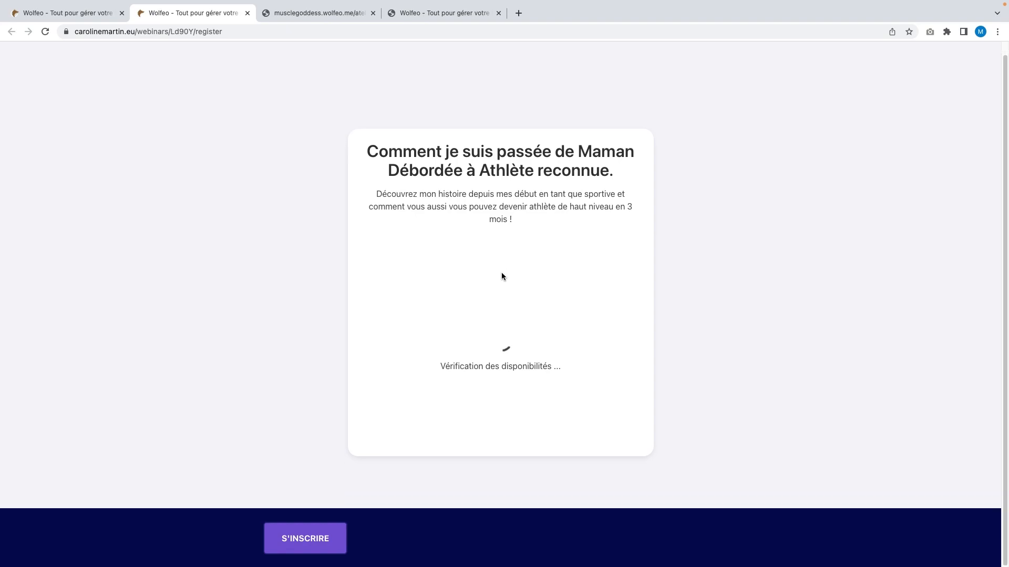
click(507, 258)
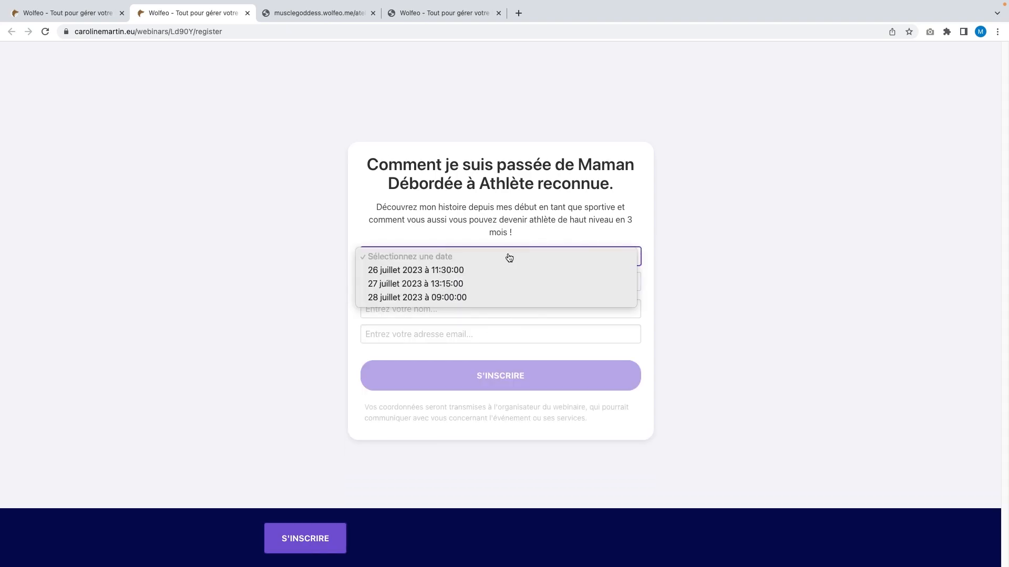
click(557, 240)
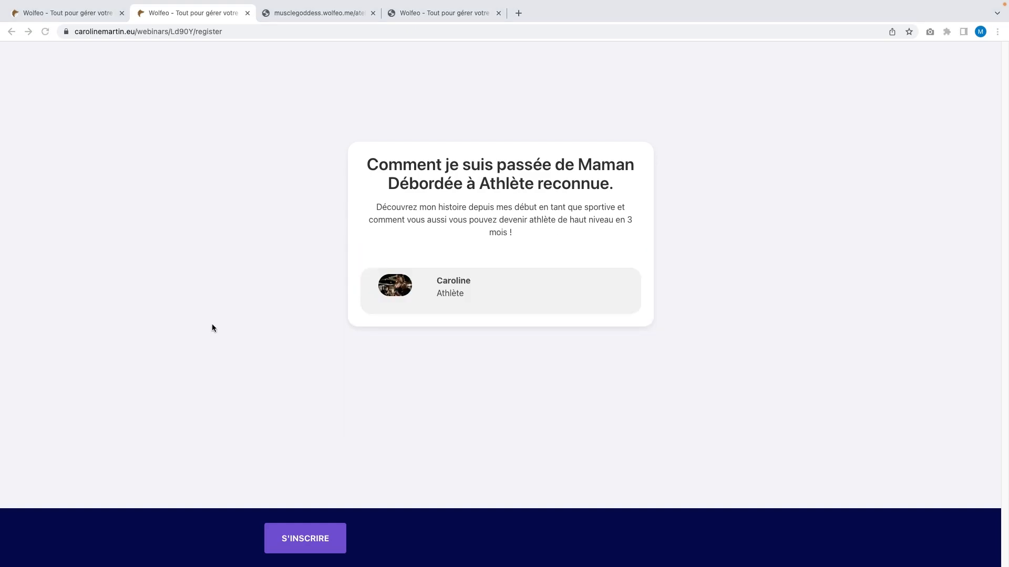
- Compare the default webinar registration page with the custom "atelier" capture page
click(349, 14)
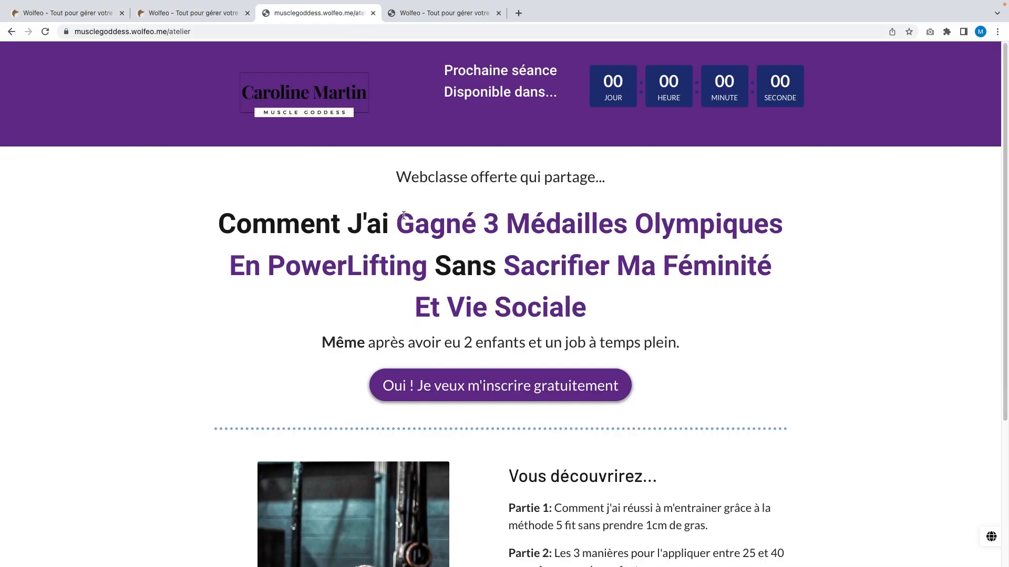
click(202, 17)
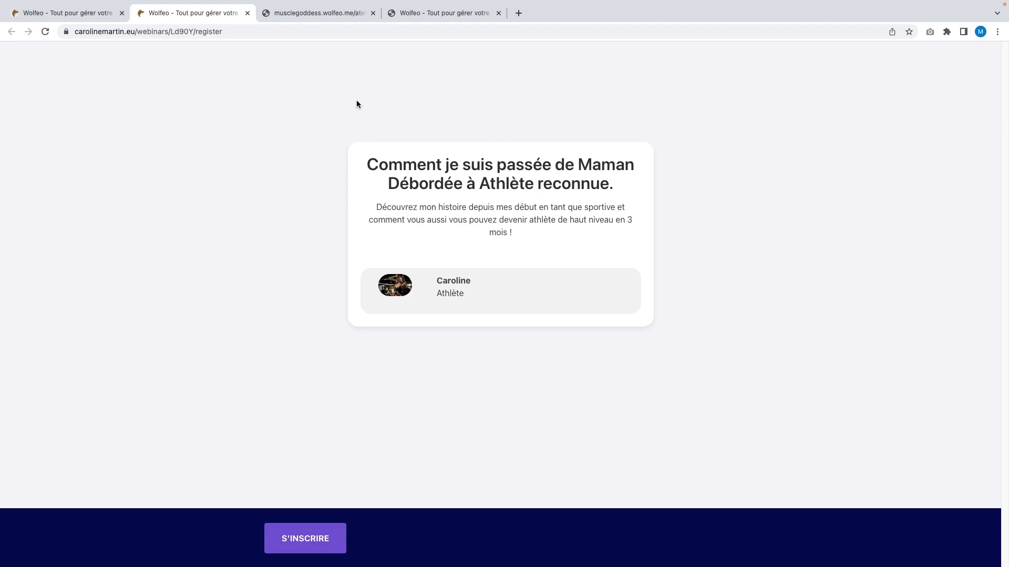
click(342, 13)
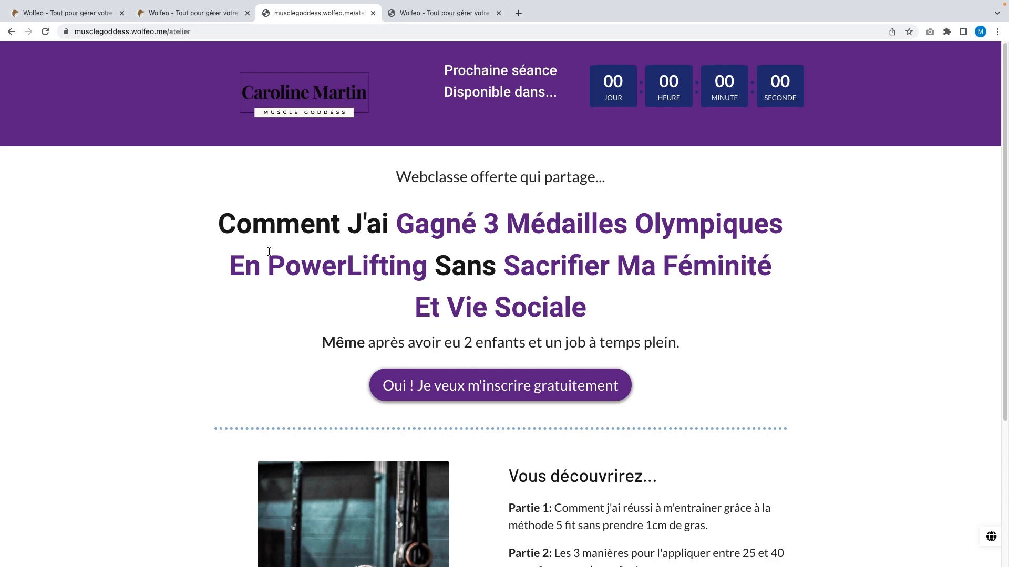
- Create a new funnel named "Tunnel webinaire" of the type Captation de contacts
click(90, 16)
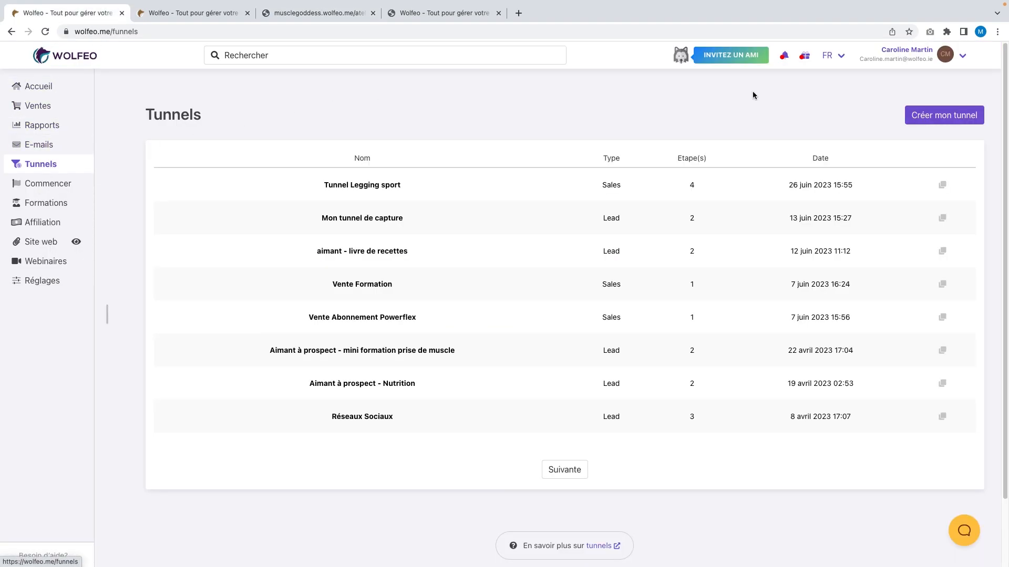
click(931, 118)
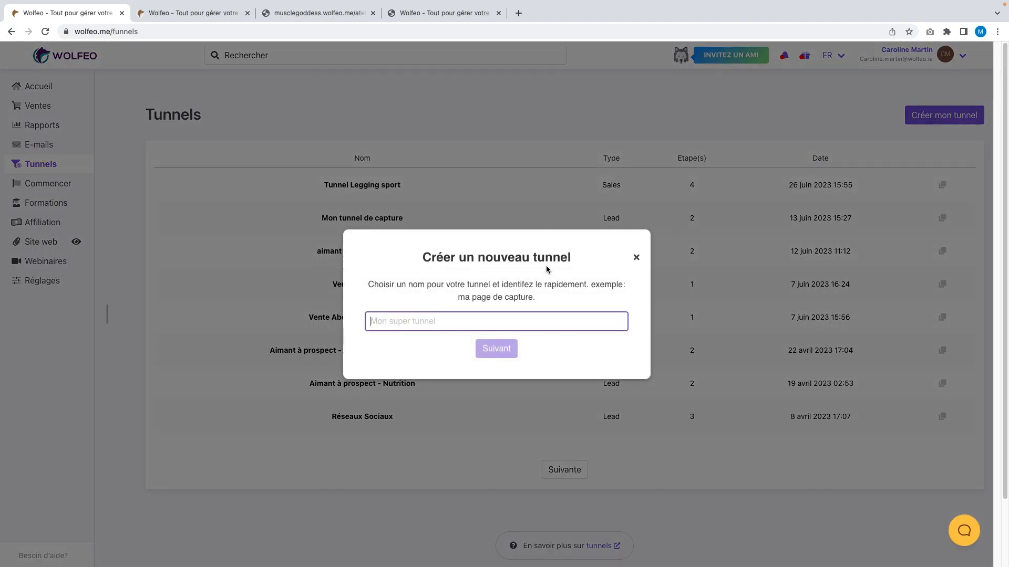
text(Tunn)
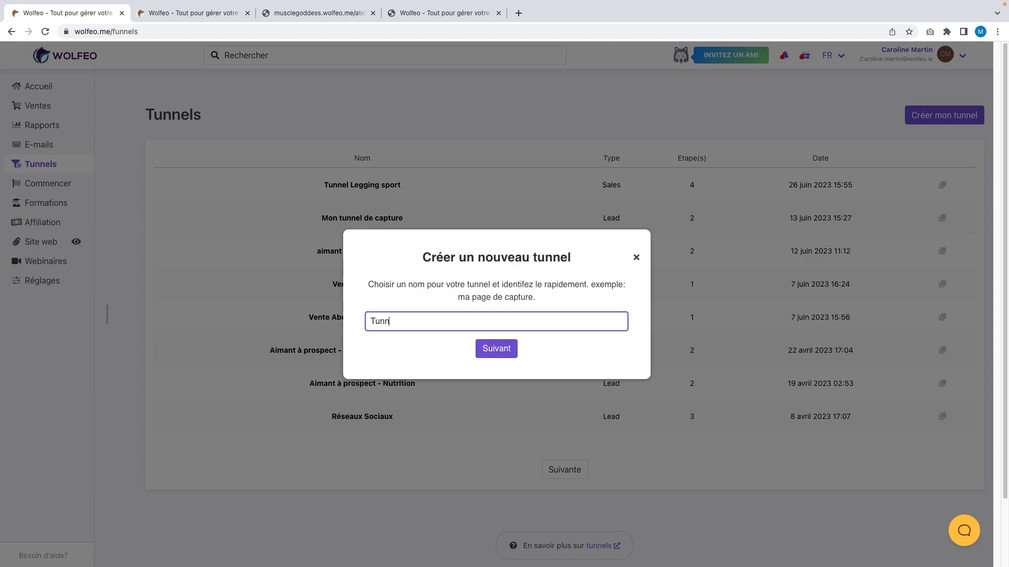
text(el webinaire)
click(500, 349)
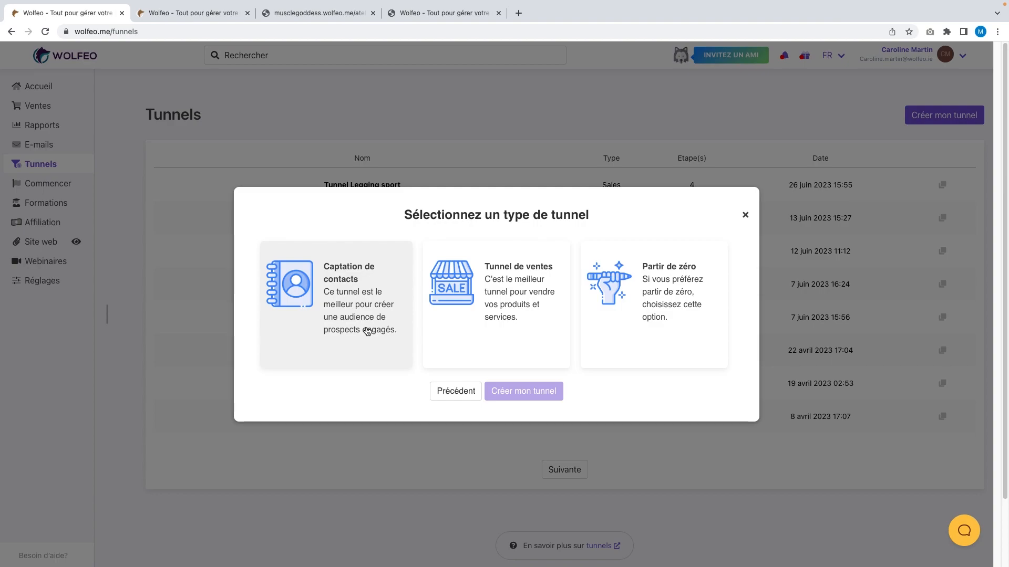
click(370, 331)
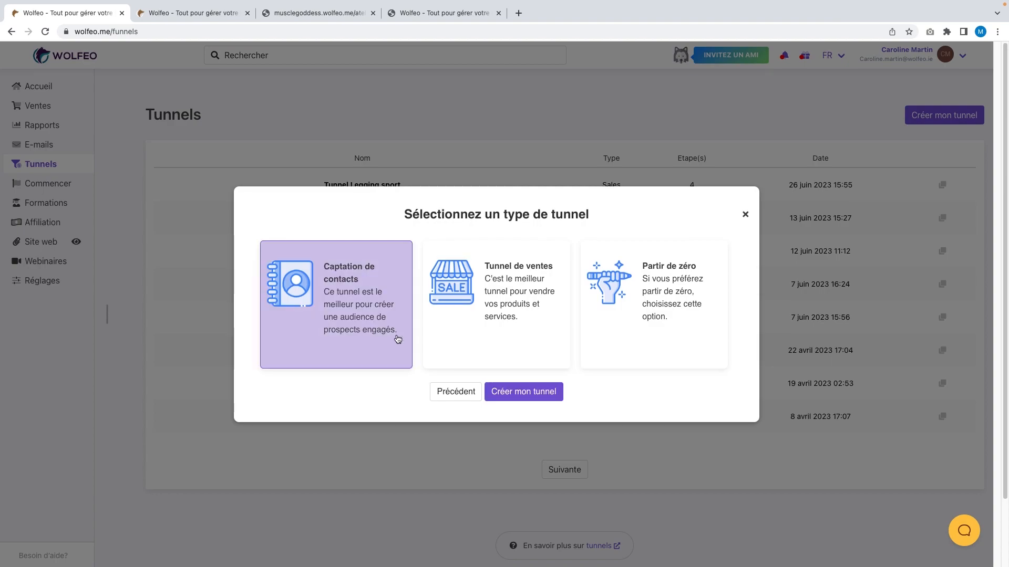
click(509, 398)
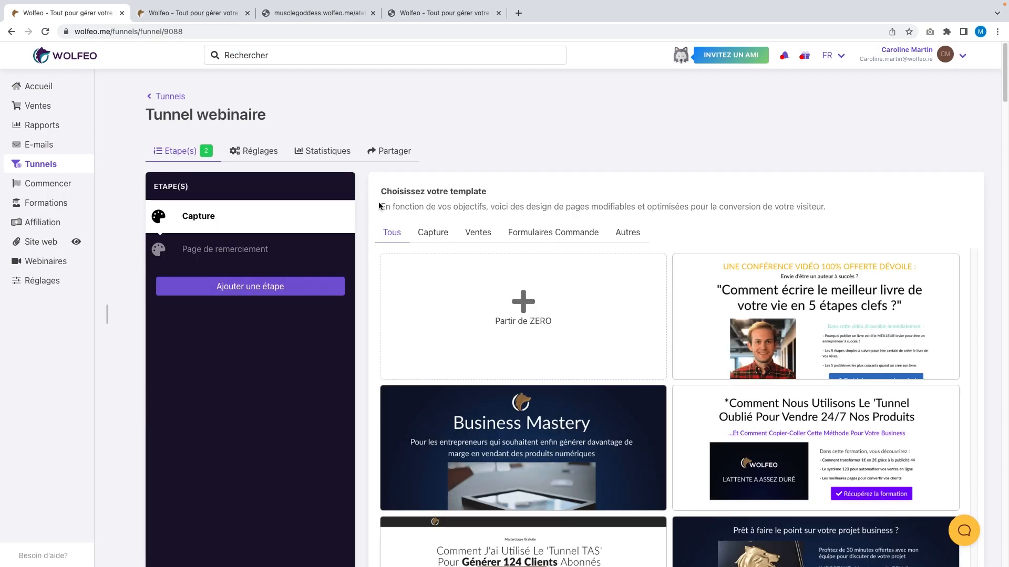
- Apply the "Les 5 verbes irréguliers" capture template to the funnel's Capture step and open that page in the page editor
click(438, 240)
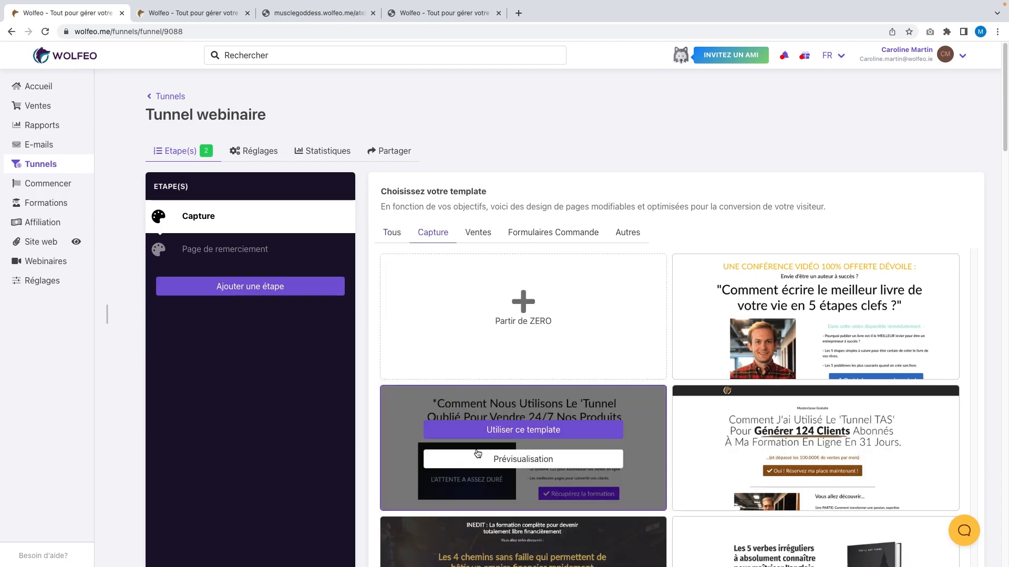
scroll(578, 420, down, 3)
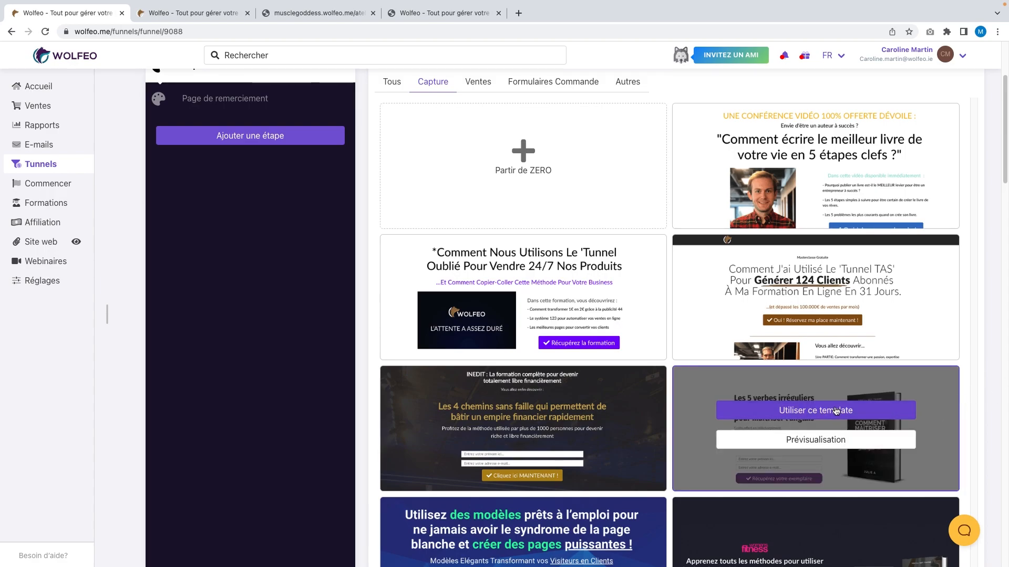
click(836, 411)
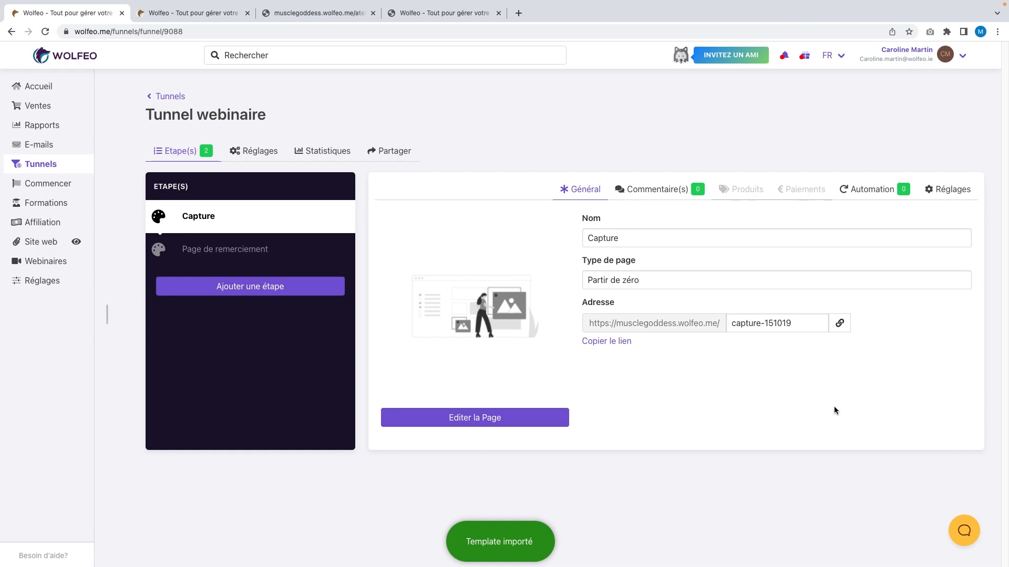
click(490, 424)
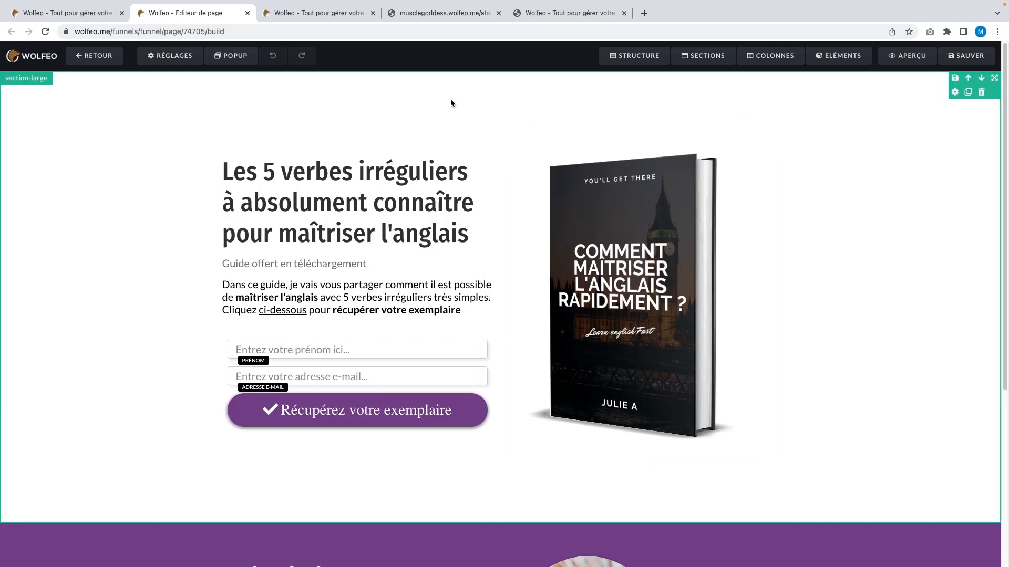
- On the example "atelier" page, open the registration form and select the 27 juillet 2023 à 18:30:00 session
click(430, 15)
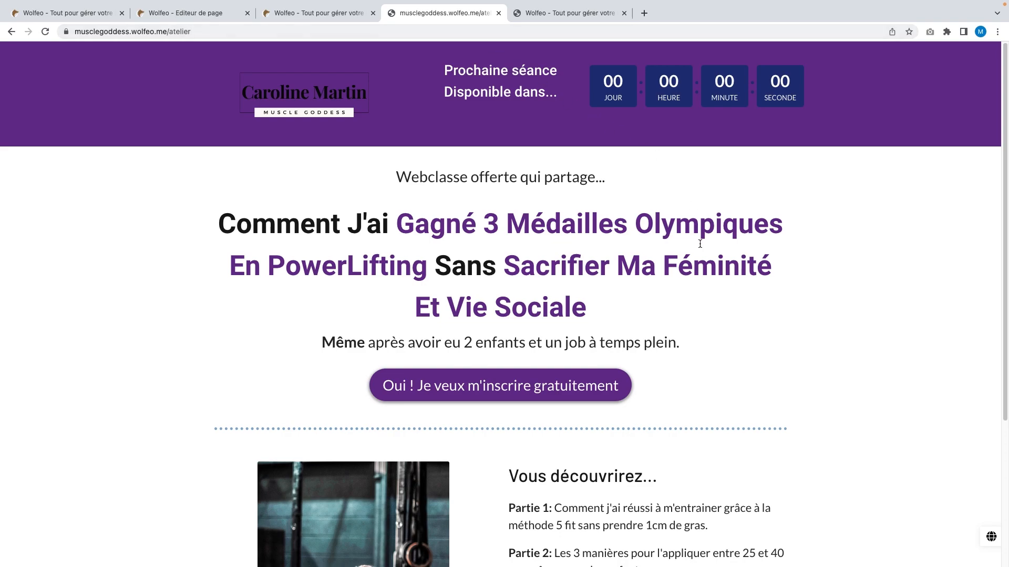
click(434, 391)
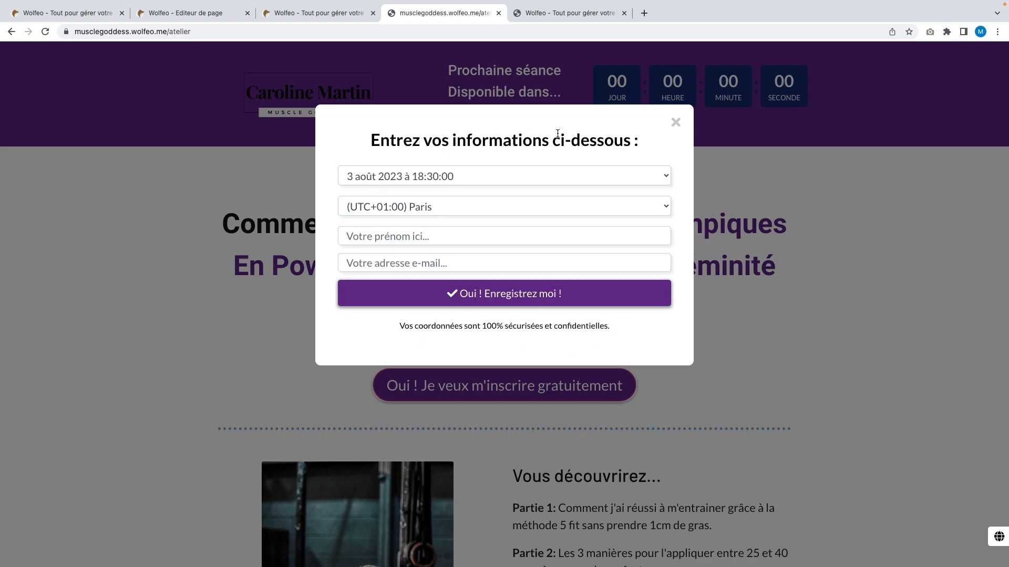
click(527, 176)
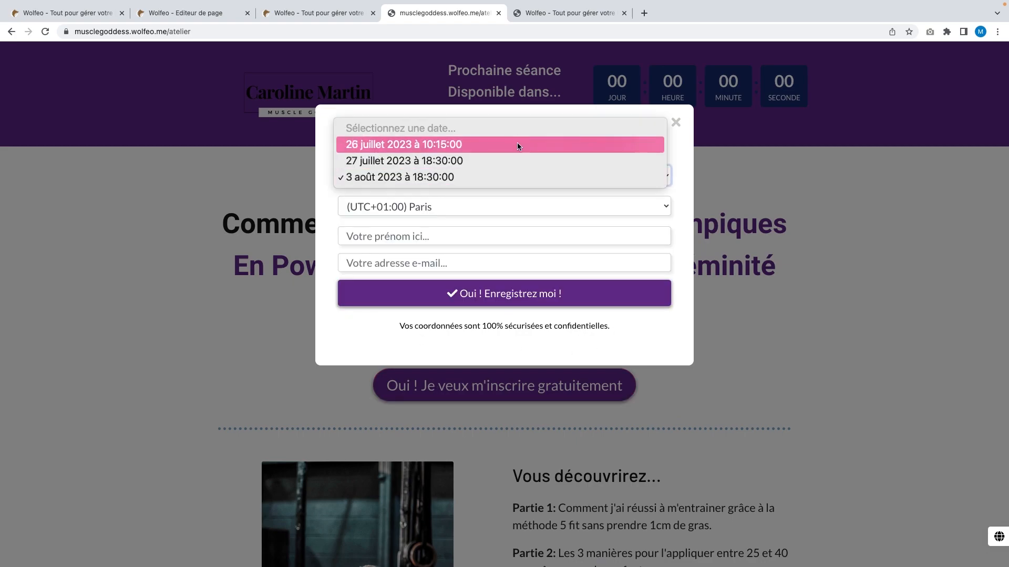
click(512, 160)
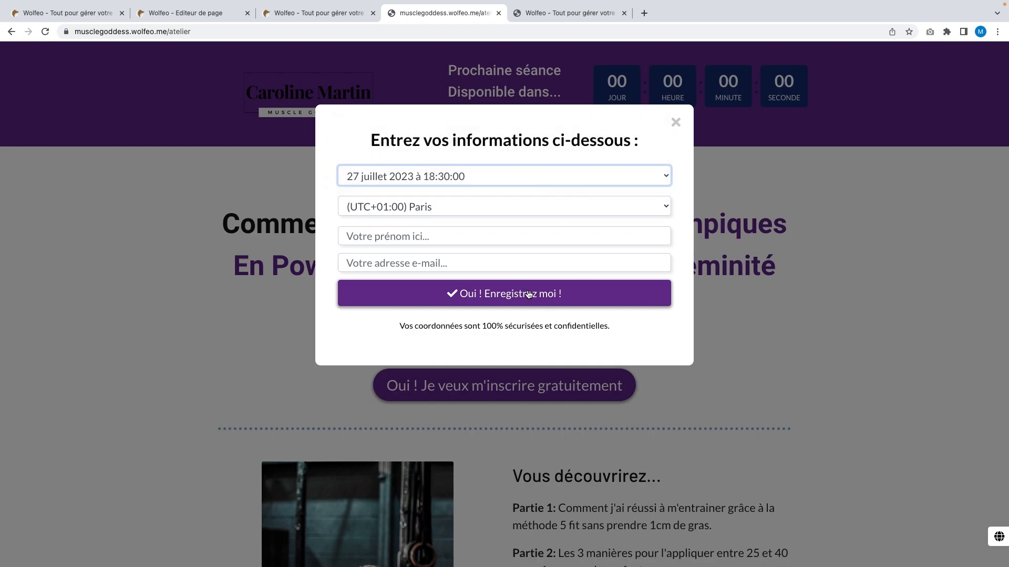
- Return to the capture page in the page editor and create a new popup
click(216, 18)
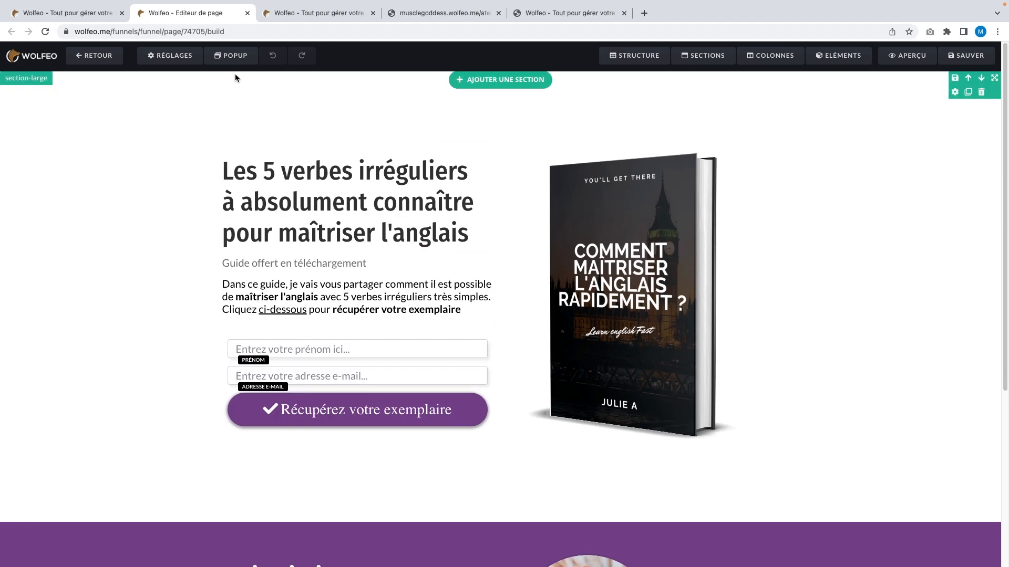
click(237, 58)
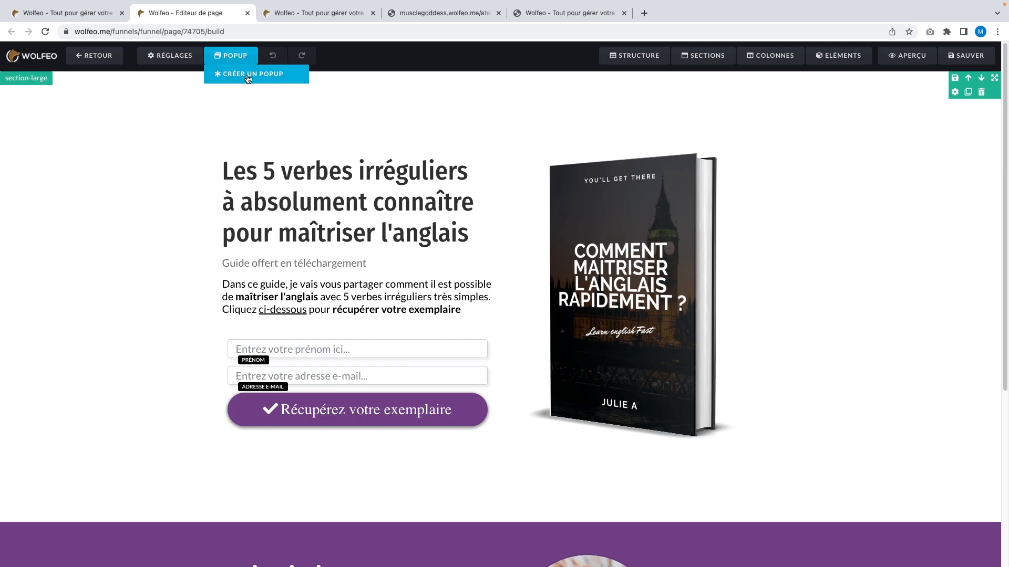
click(248, 76)
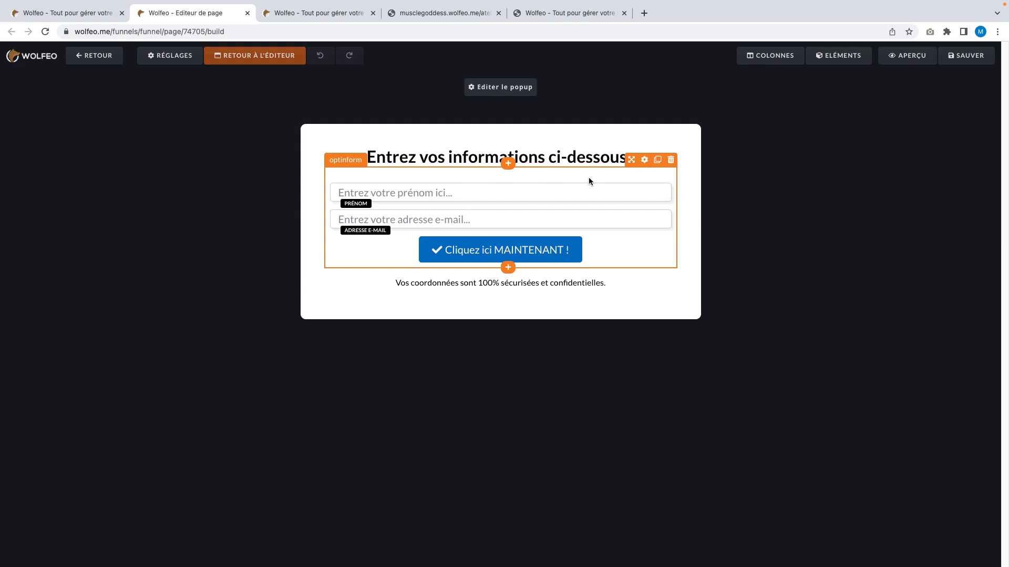
- Open the settings of the popup's opt-in form and set its webinar type to Wolfeo Evergreen
click(645, 162)
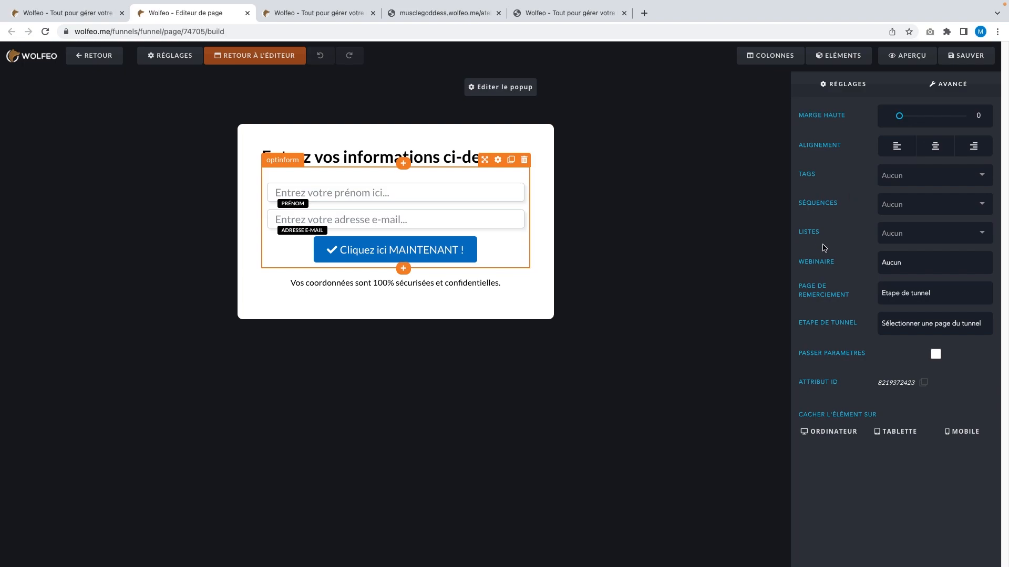
mouse_move(836, 265)
mouse_down()
mouse_move(799, 266)
mouse_move(844, 264)
mouse_up()
click(902, 265)
click(899, 262)
click(901, 266)
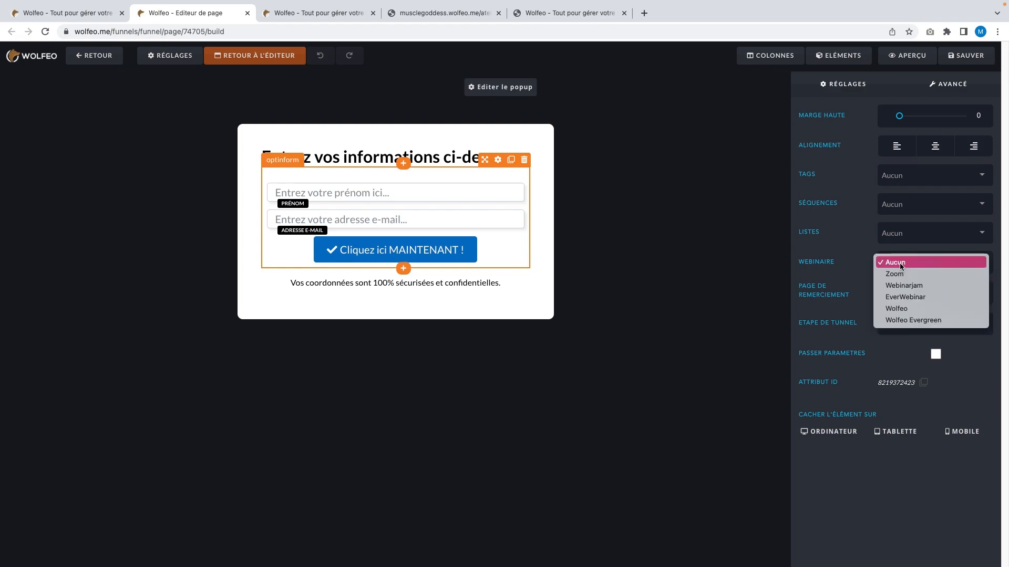
click(898, 321)
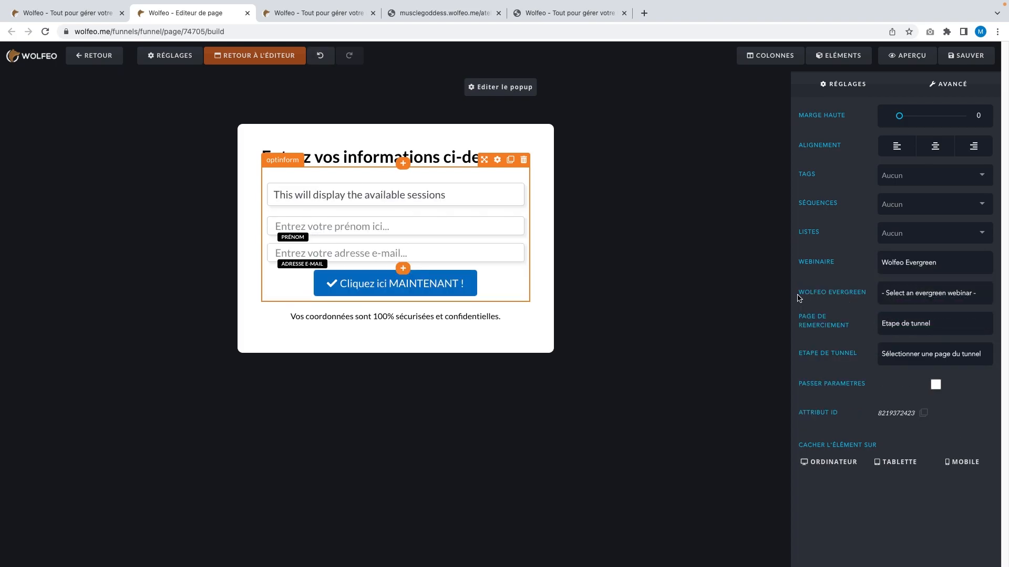
- Link the popup form to the evergreen webinar "Comment je suis passée de Maman Débordée à Athlète reconnue."
drag(799, 297, 862, 298)
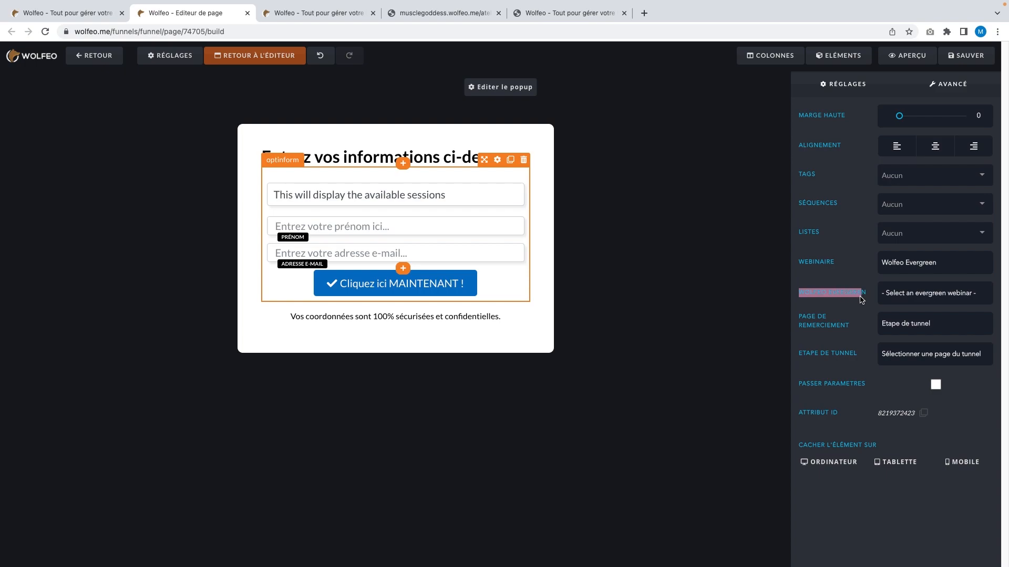
click(899, 297)
click(899, 297)
click(899, 297)
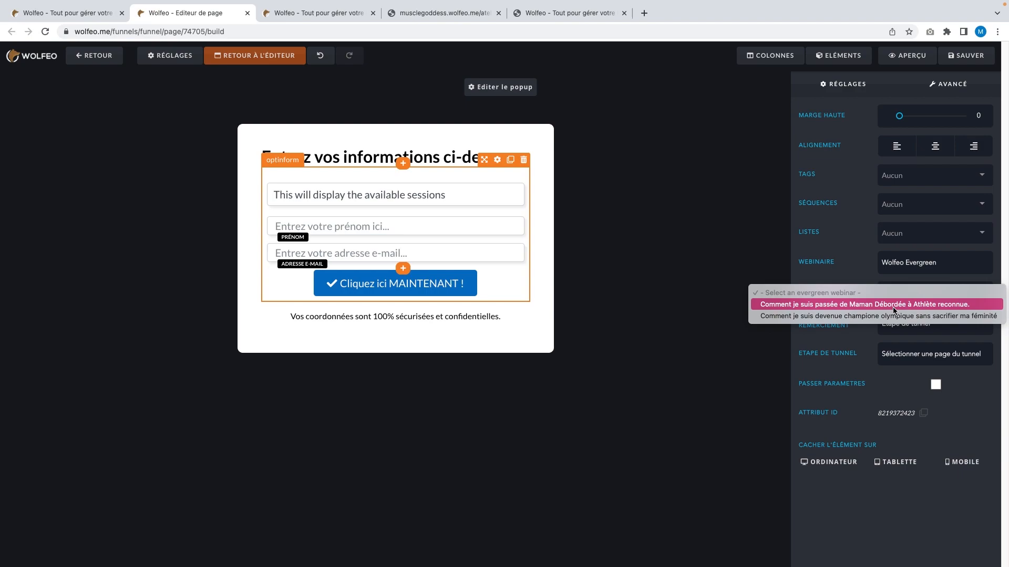
click(894, 309)
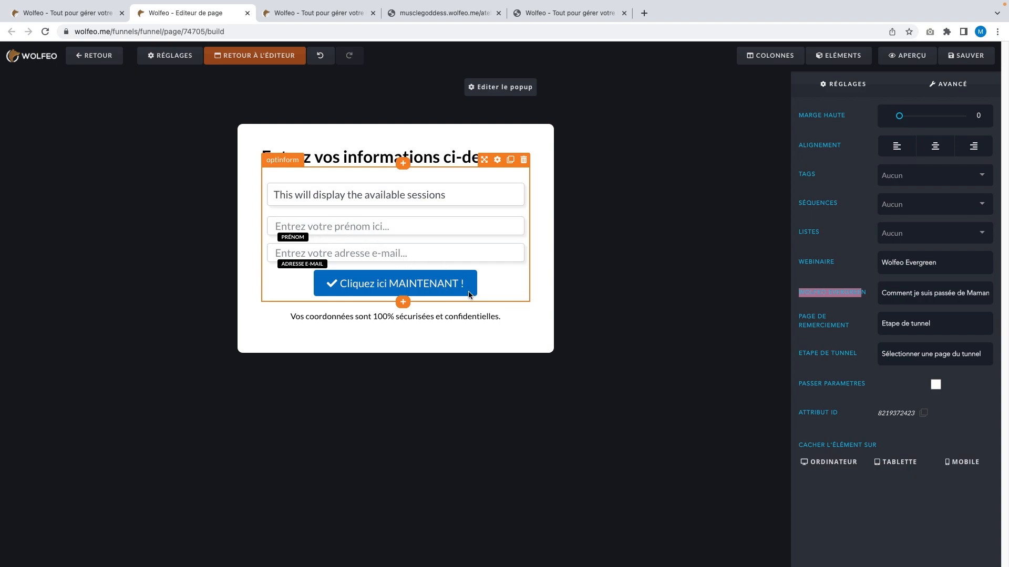
- Change the text of the popup form's submit button to "Je m'inscris"
click(442, 287)
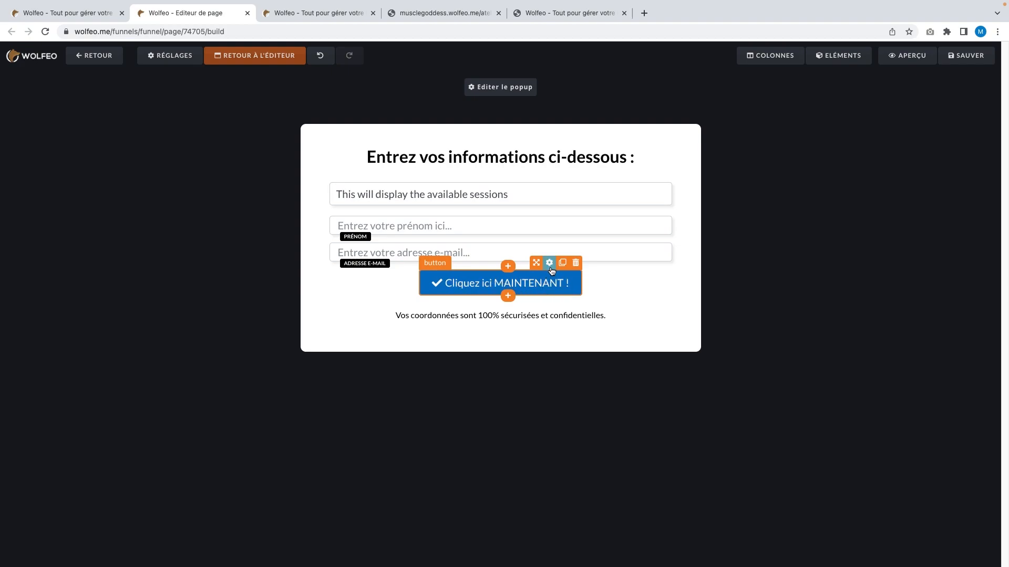
click(550, 263)
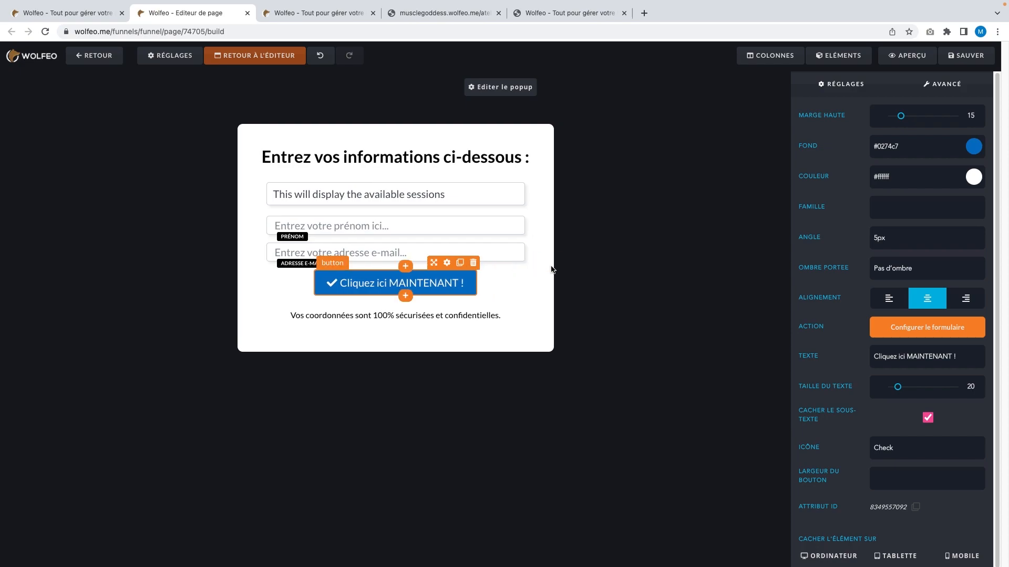
click(949, 354)
drag(886, 362, 871, 357)
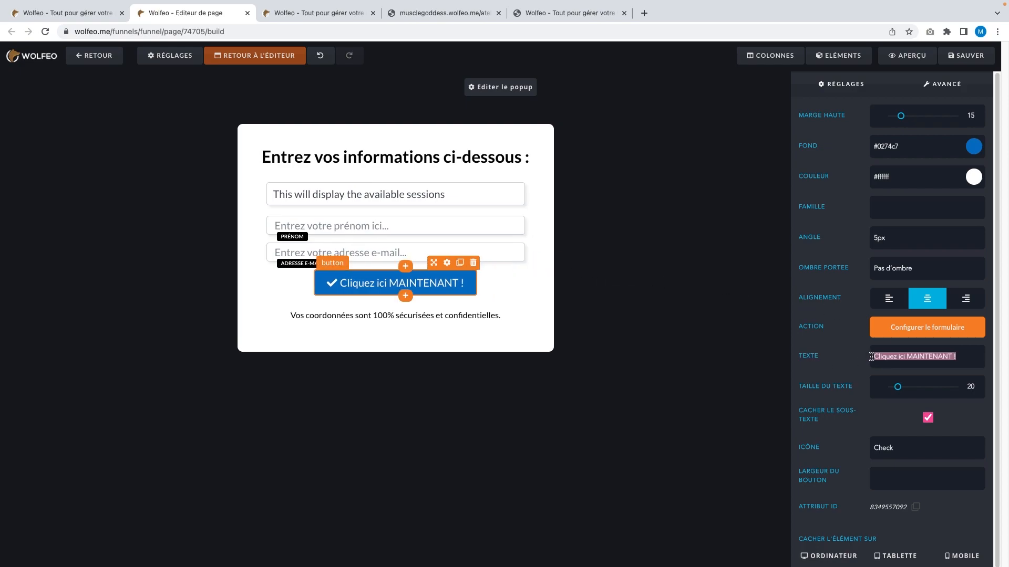
text(Je m'ins)
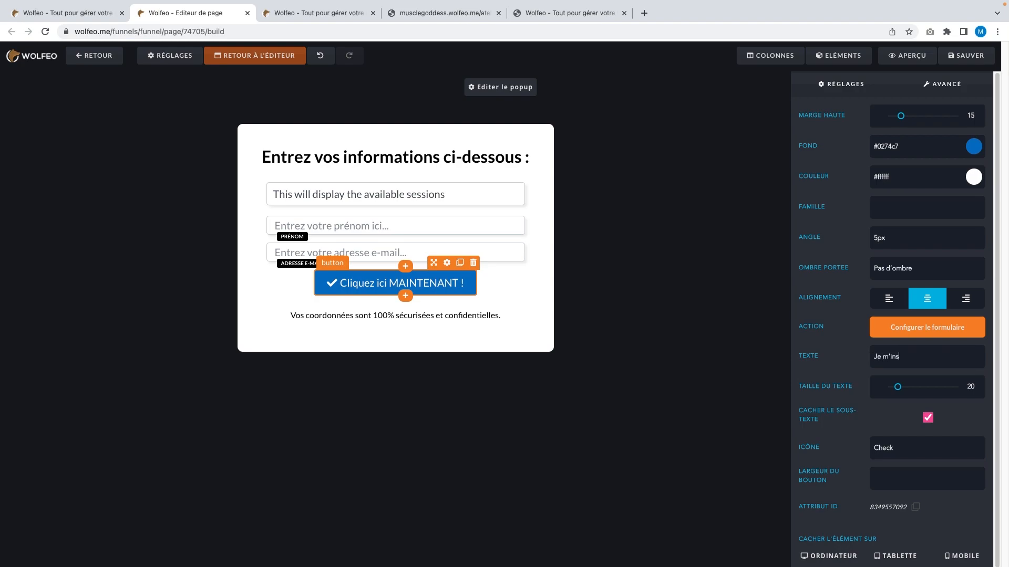
text(cris)
click(770, 368)
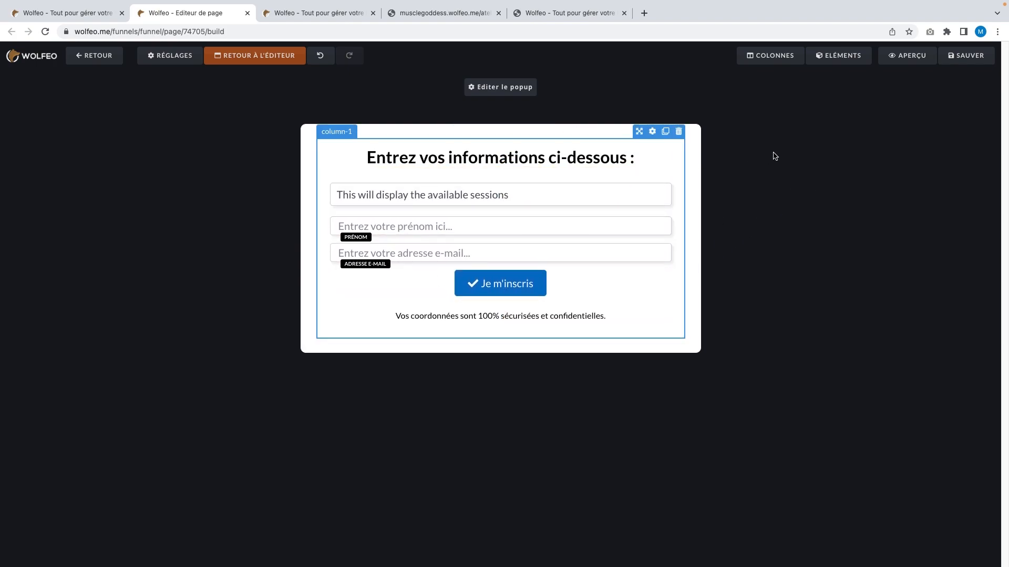
- Save the popup and return to editing the capture page
click(968, 62)
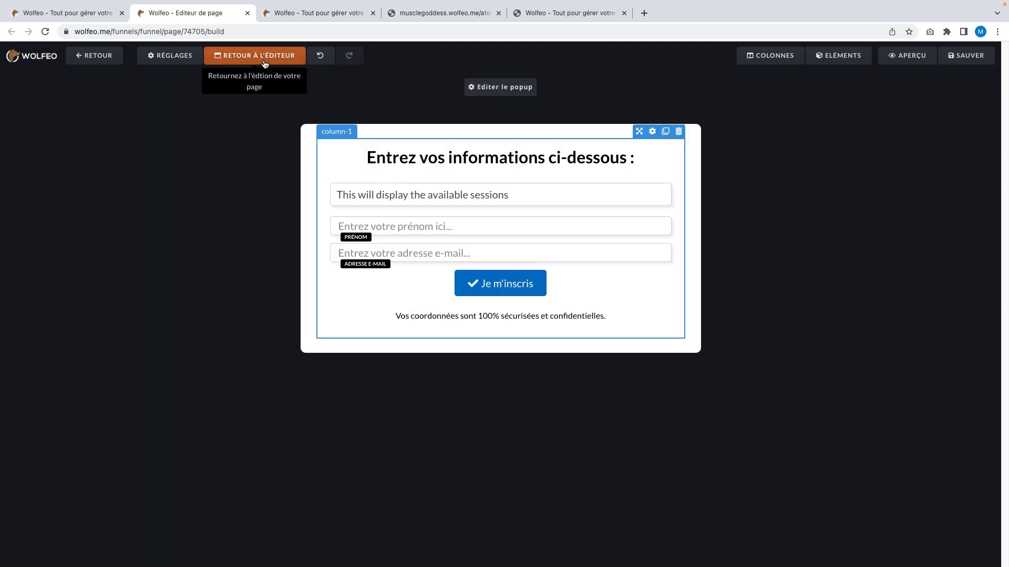
double_click(265, 62)
click(265, 59)
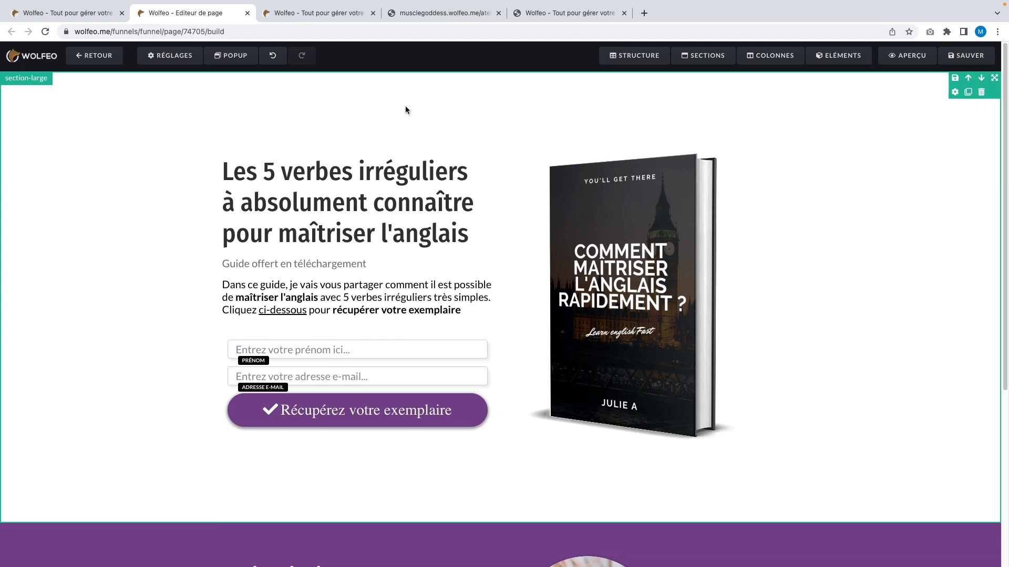
- Replace the capture page's main headline with "Webinaire gratuit"
click(427, 207)
drag(473, 239, 217, 160)
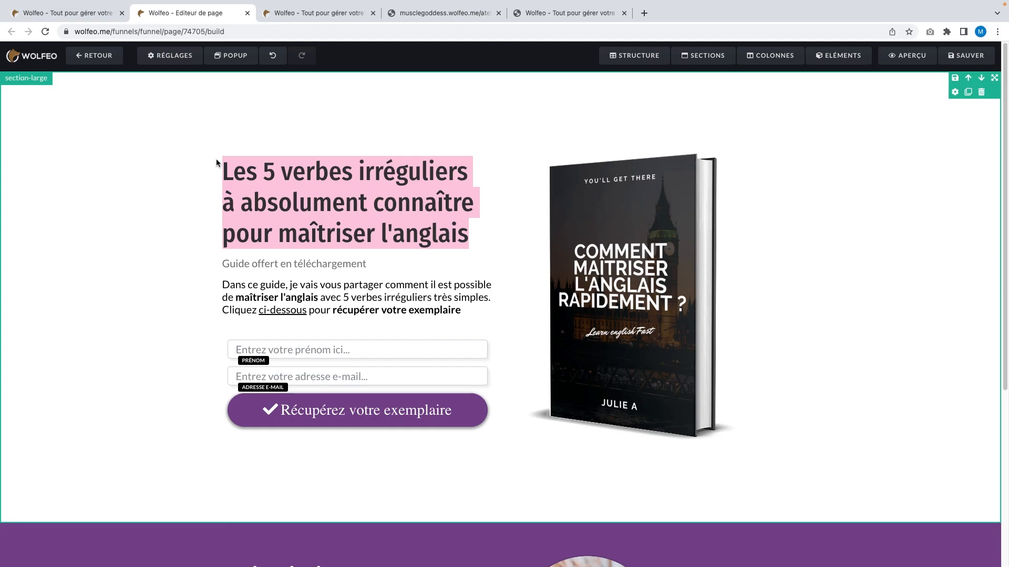
text(Webinaire)
text(gr)
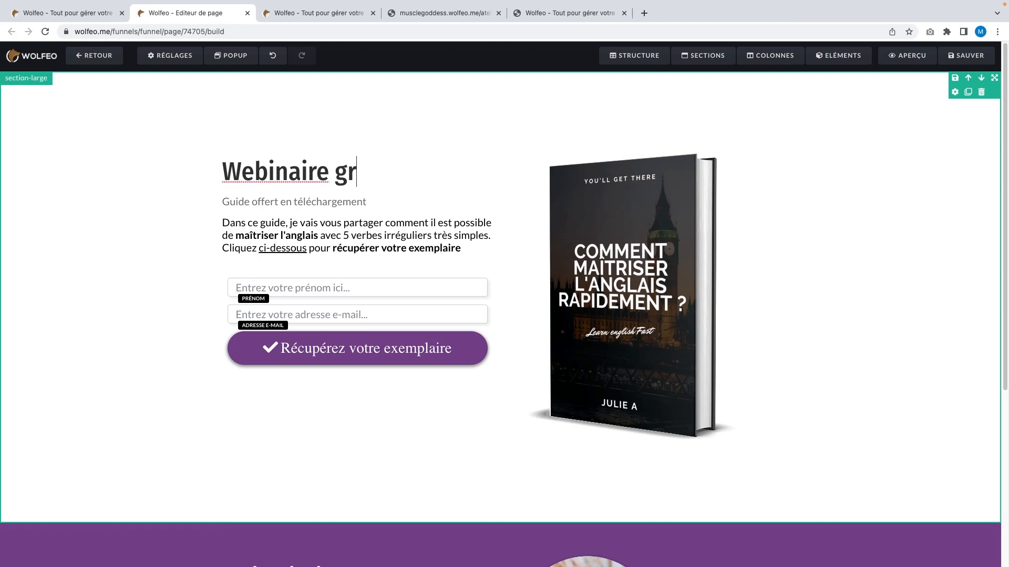
text(tuit)
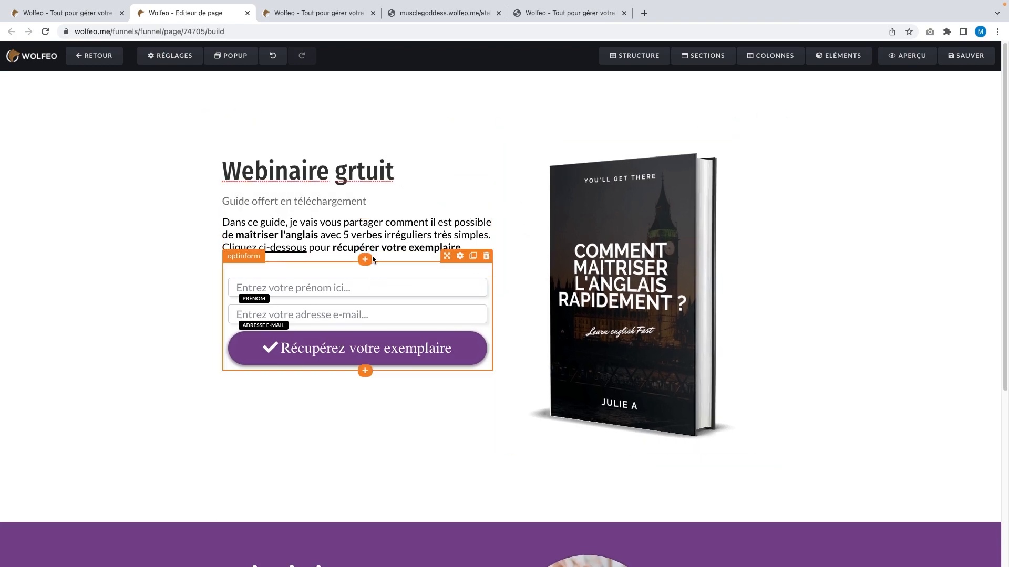
click(362, 177)
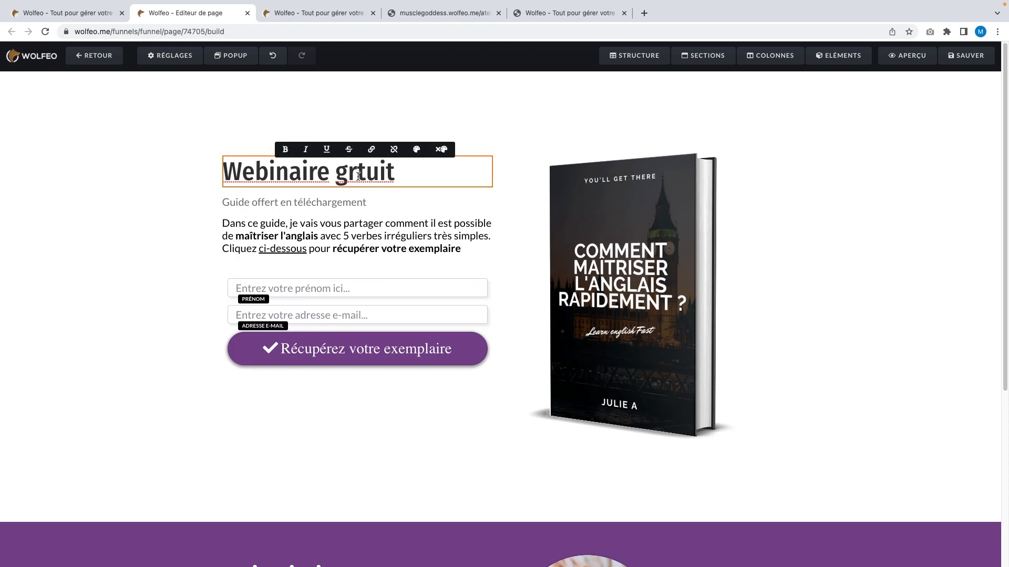
text(a)
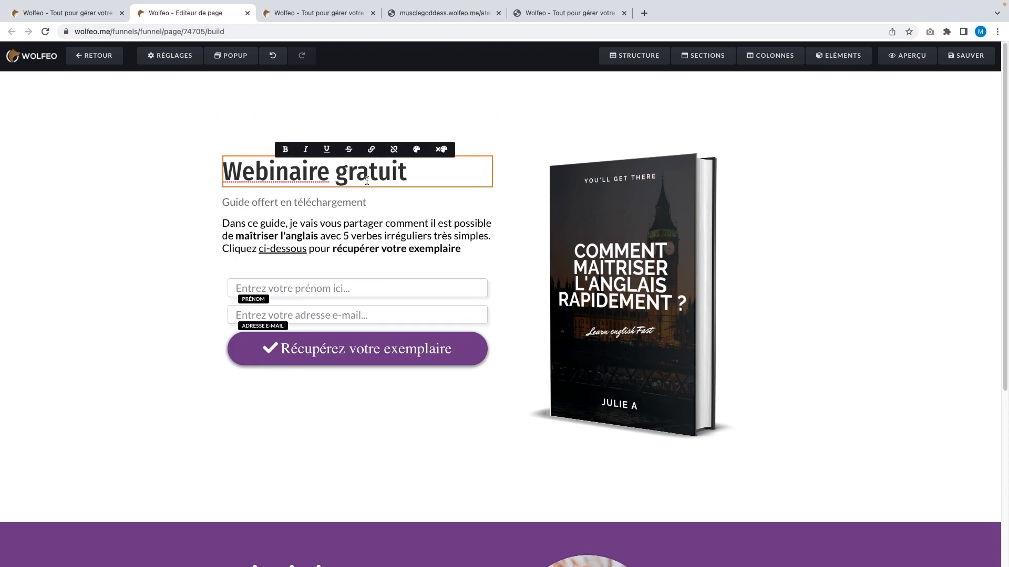
- On the example "atelier" page, examine how the free registration button opens the form popup
click(425, 17)
click(676, 122)
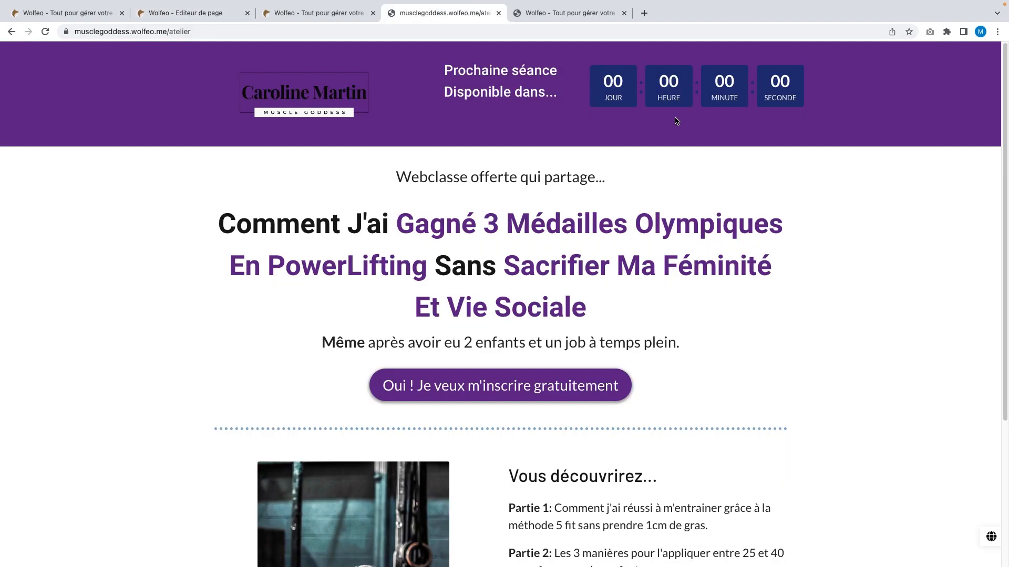
click(470, 389)
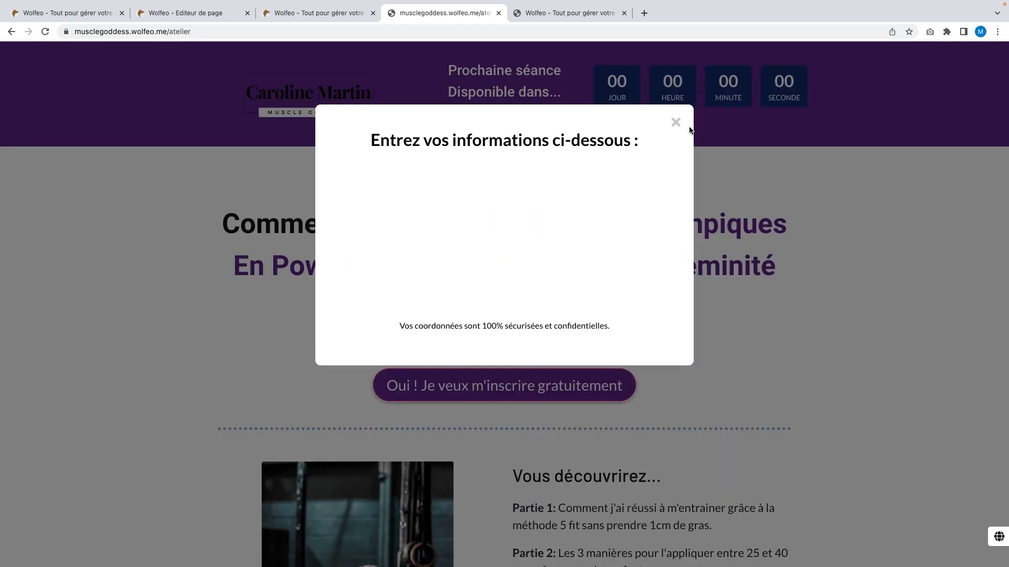
- Back on the capture page in the editor, delete the opt-in form and add a button element below the description text
click(170, 16)
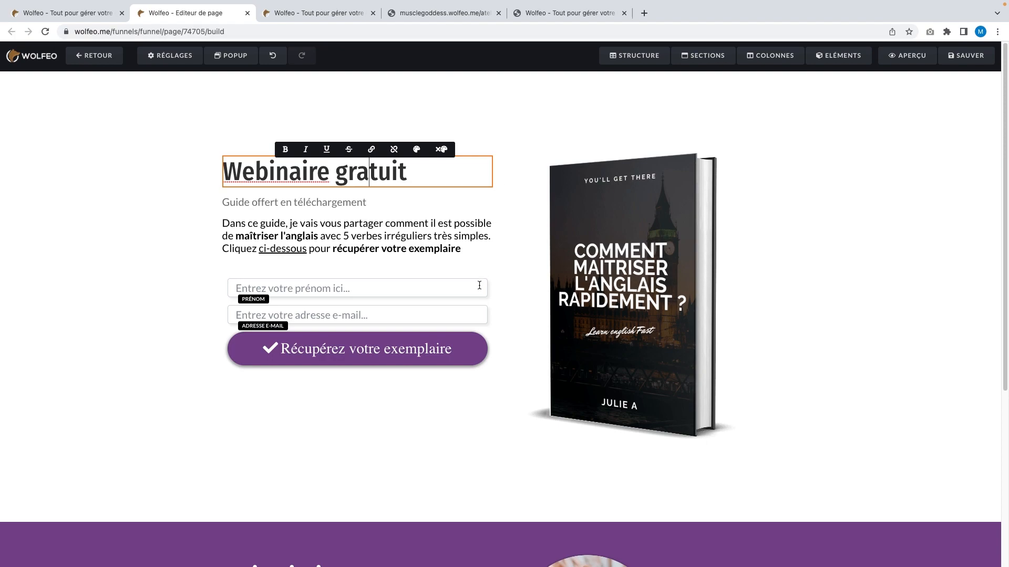
click(204, 286)
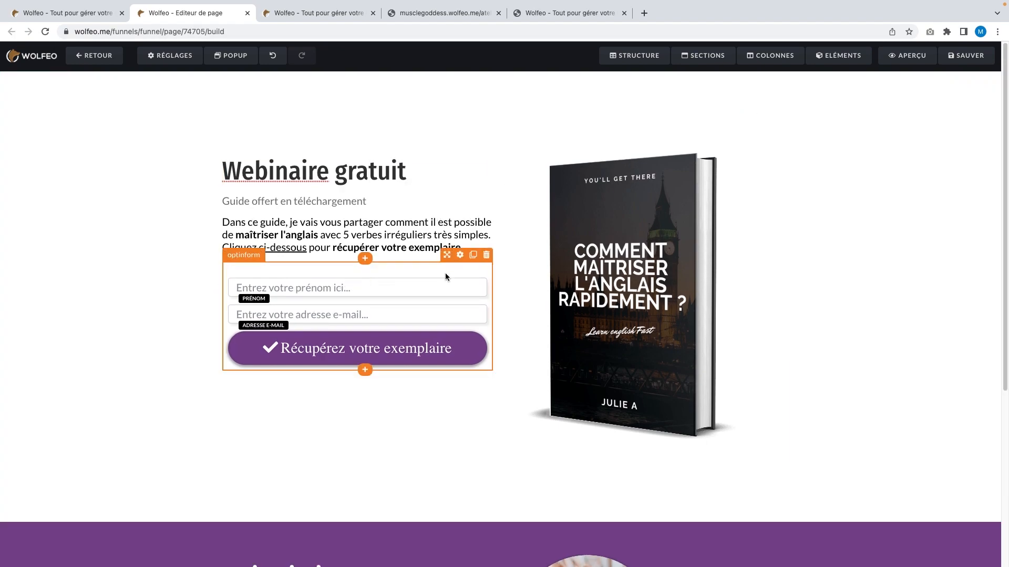
click(486, 260)
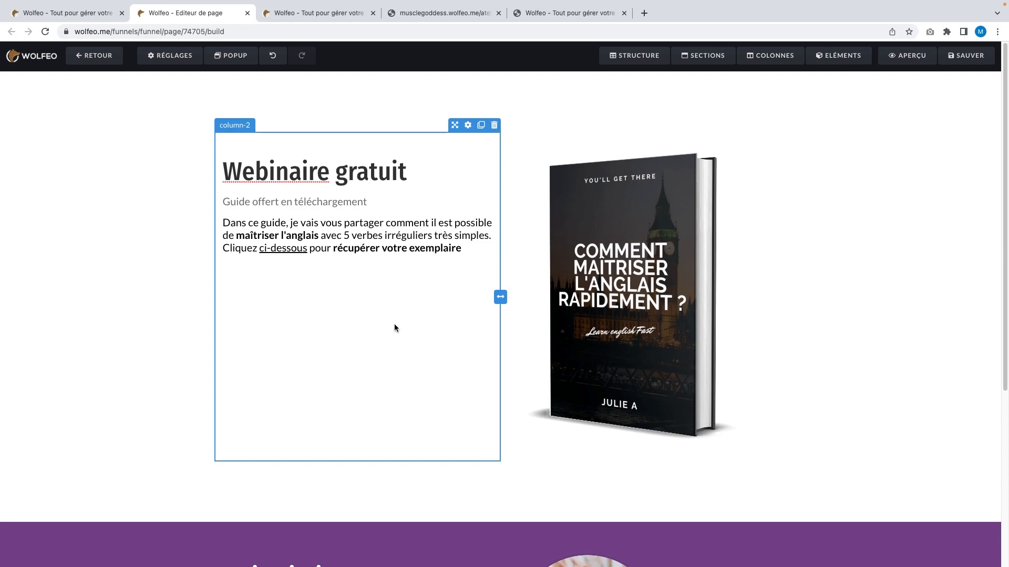
click(840, 64)
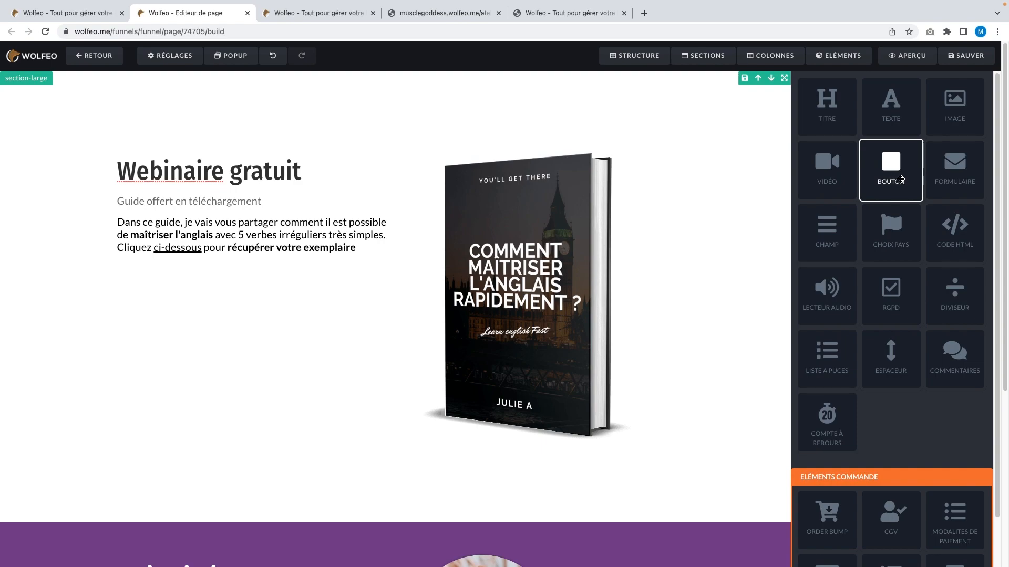
drag(900, 179, 360, 278)
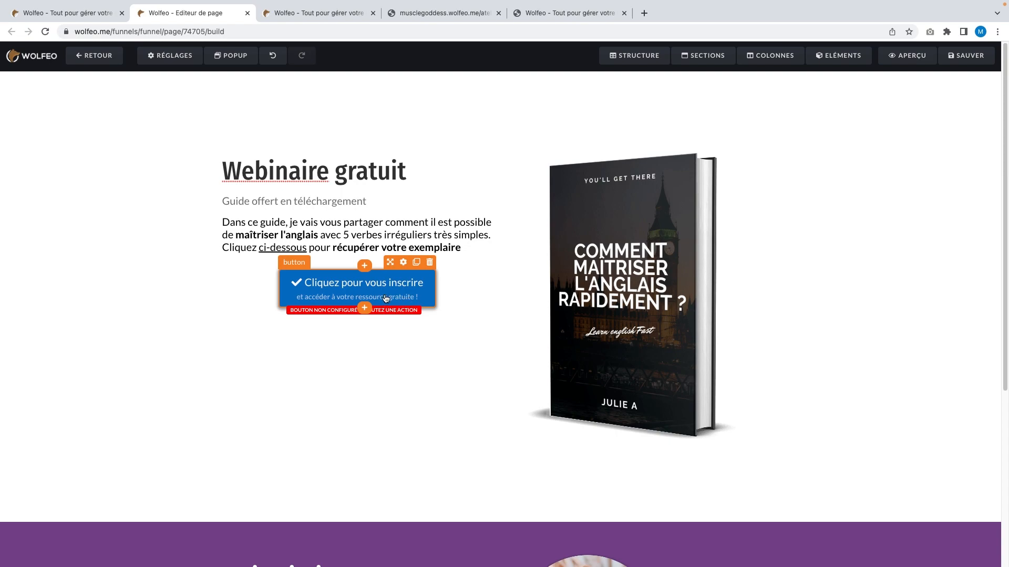
- Set the new button's action to Ouvrir le popup and choose Popup 2348 as the popup it opens
click(404, 264)
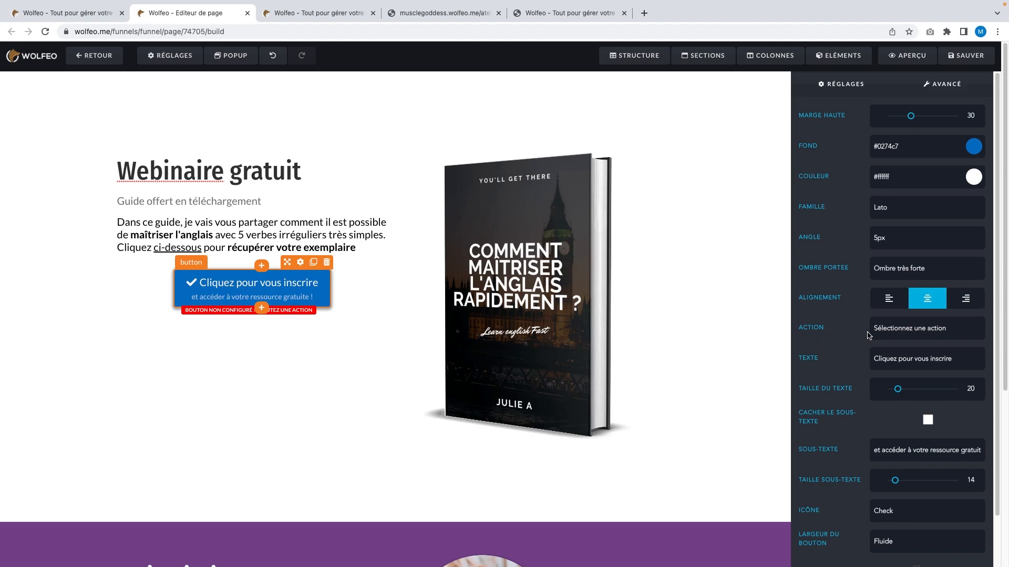
click(898, 330)
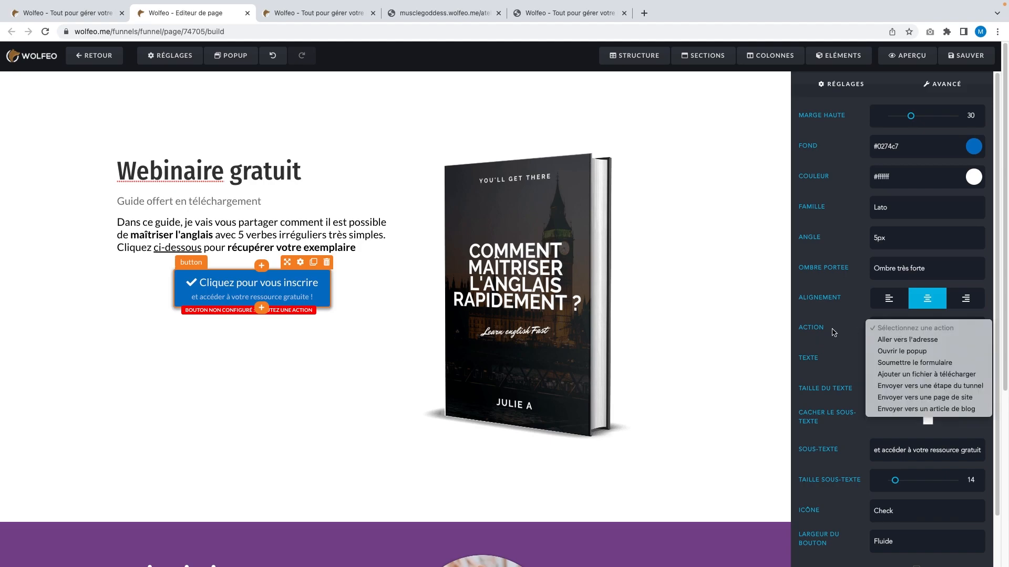
click(790, 337)
click(897, 330)
click(900, 352)
double_click(823, 361)
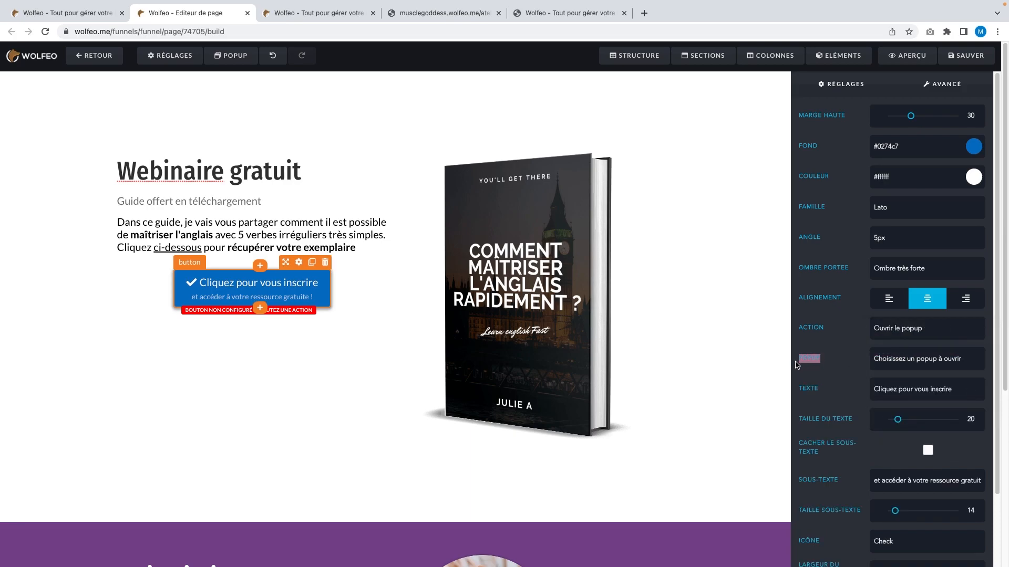
click(909, 365)
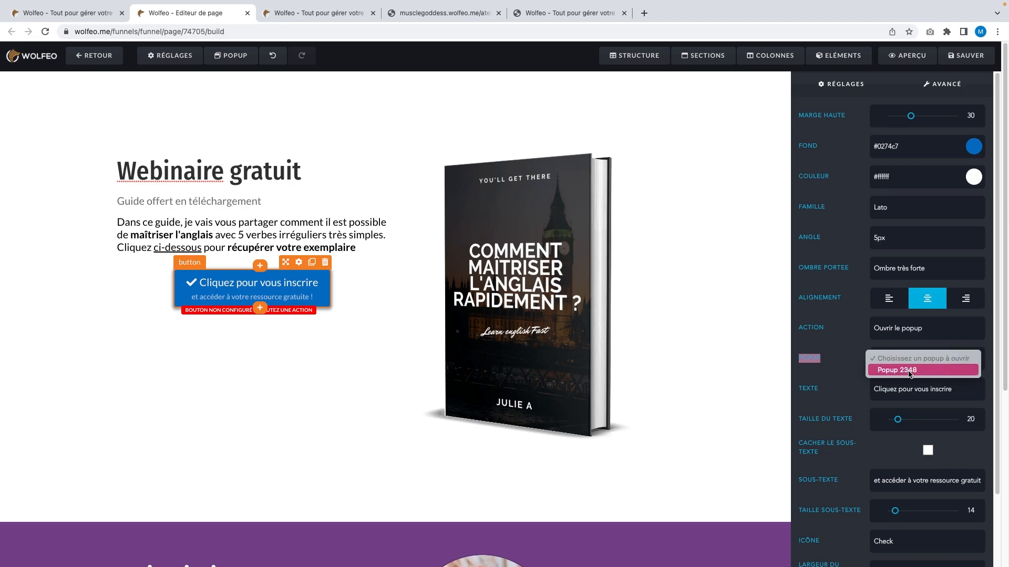
click(940, 376)
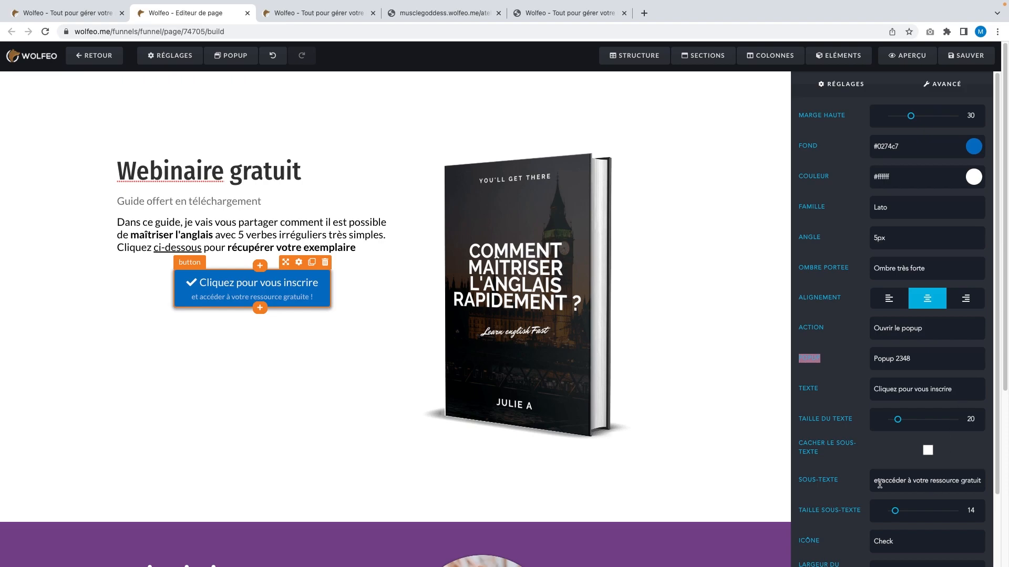
- Clear the registration button's sub-text and close its settings
drag(872, 482, 980, 482)
key(BackSpace)
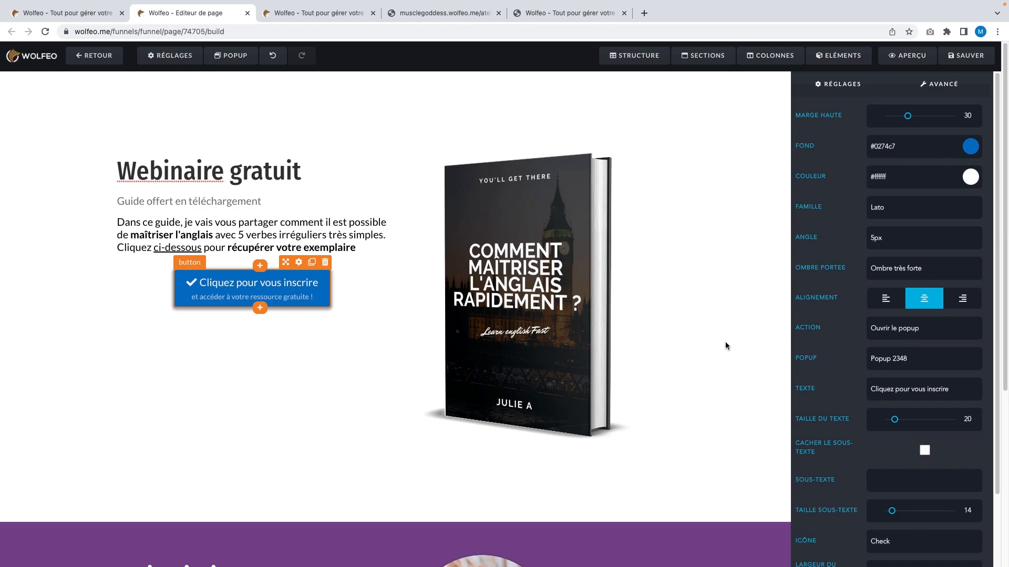
click(725, 346)
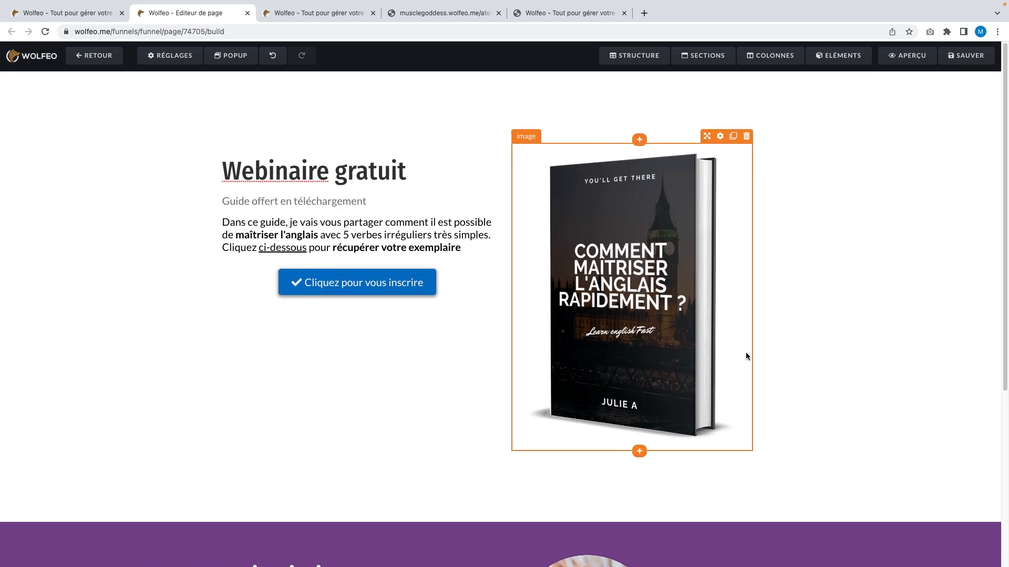
- Replace the book cover image with the media library photo of the dark-haired woman in a black top and save the page
click(981, 56)
click(721, 137)
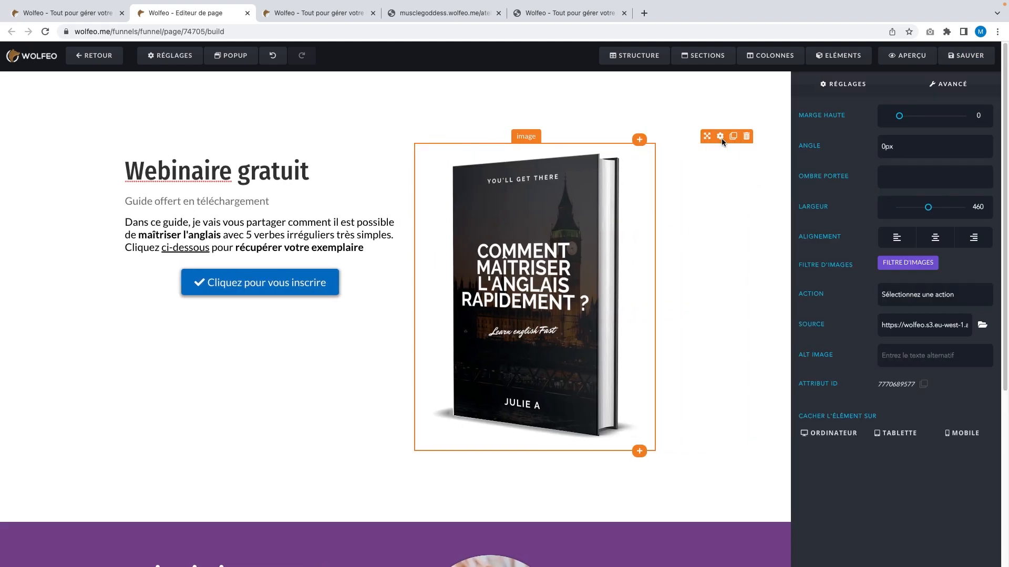
click(982, 327)
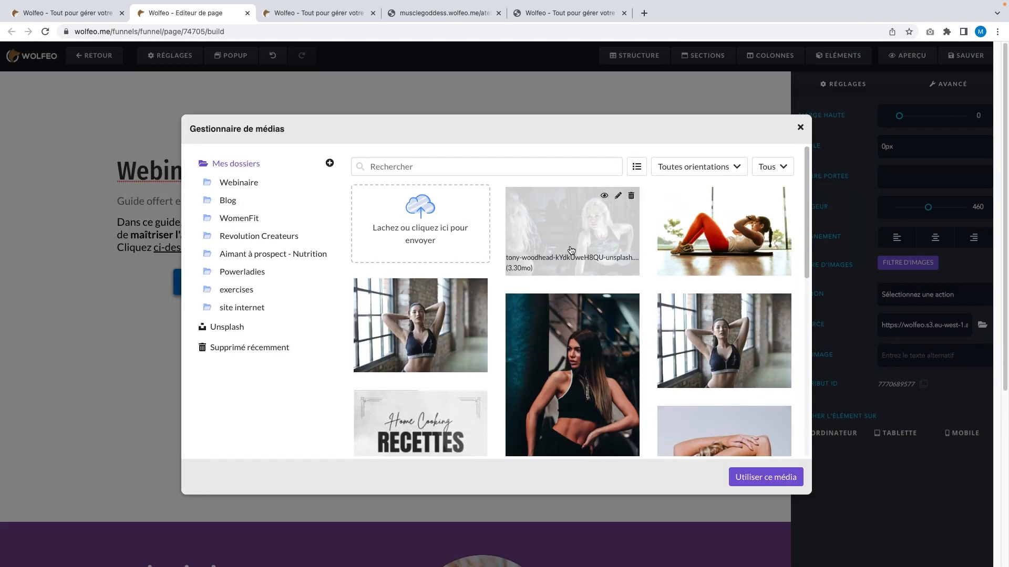
scroll(462, 373, down, 1)
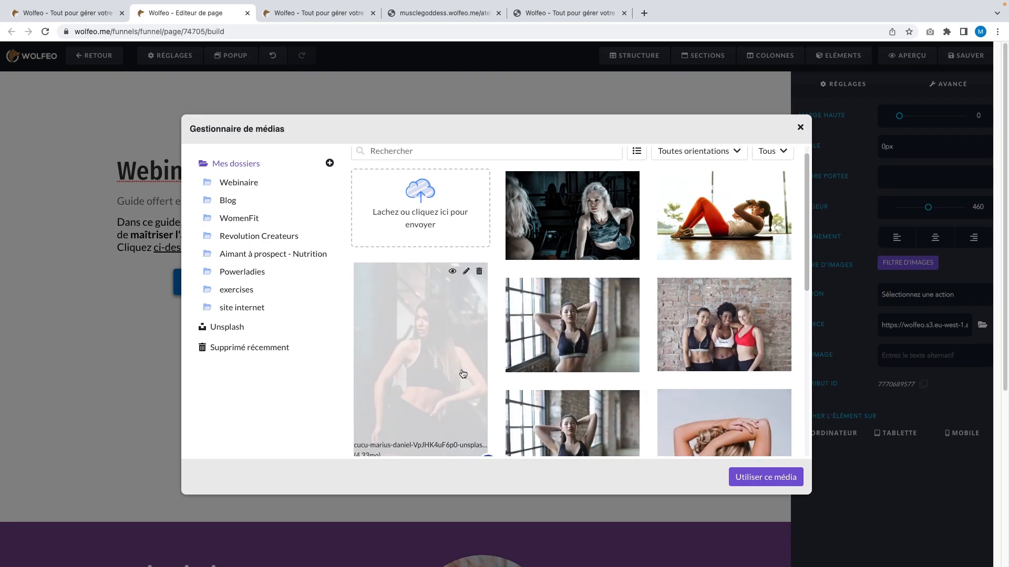
click(463, 373)
click(766, 477)
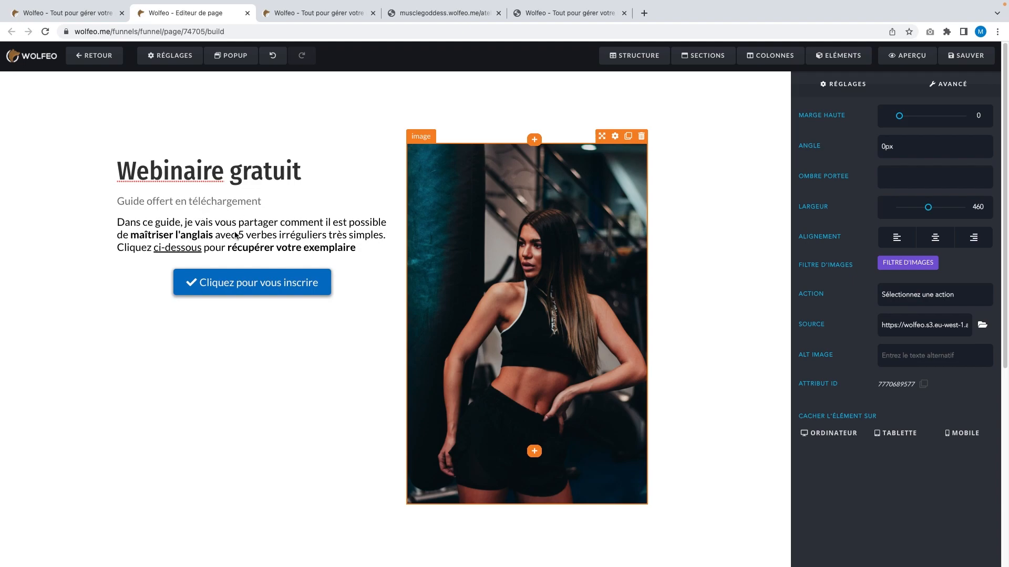
click(951, 65)
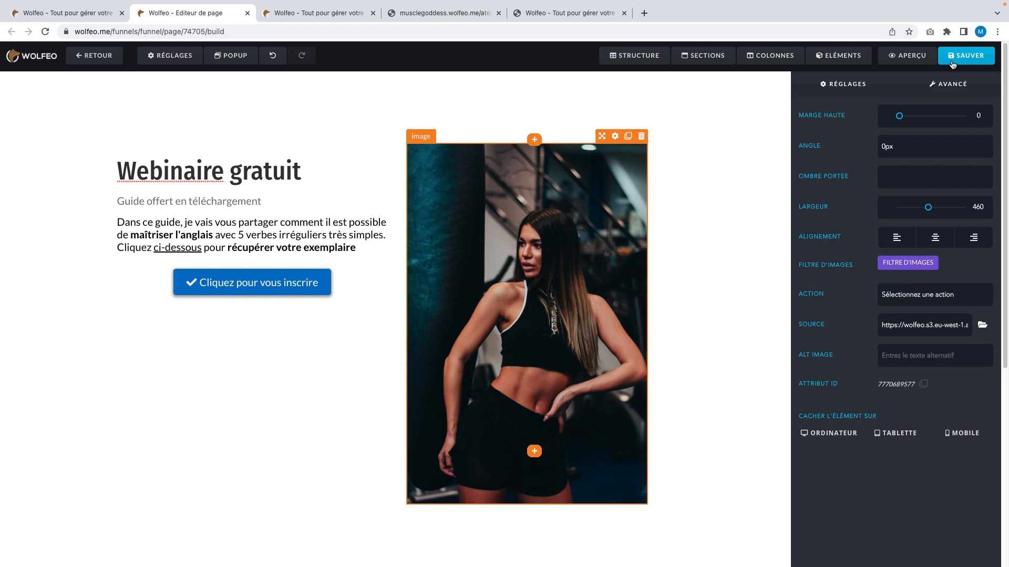
click(952, 64)
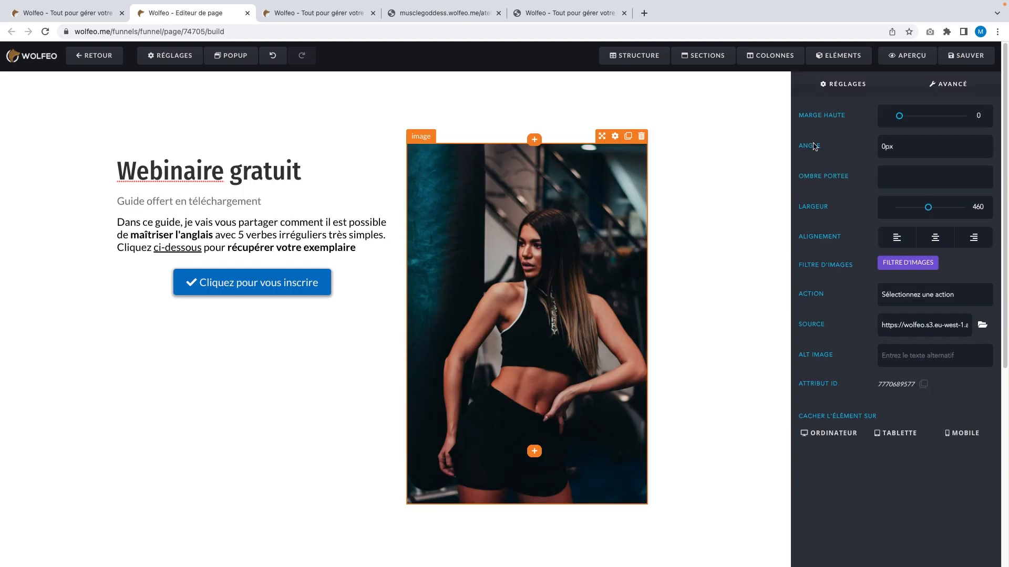
- Preview the page and test the registration popup by choosing the 27 juillet 2023 à 13:15:00 session, checking the name and e-mail fields, and closing it
click(899, 59)
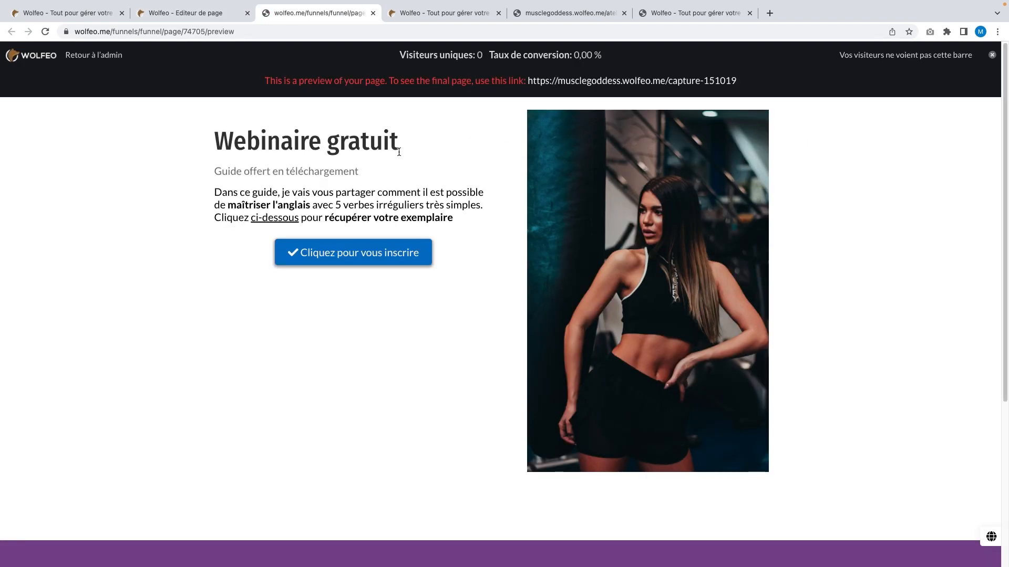
click(329, 252)
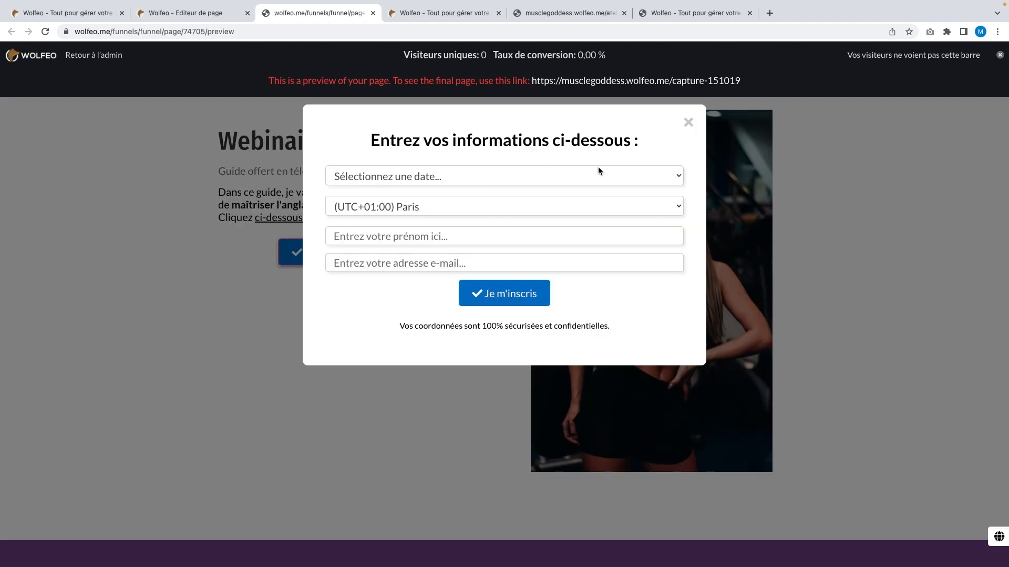
click(588, 177)
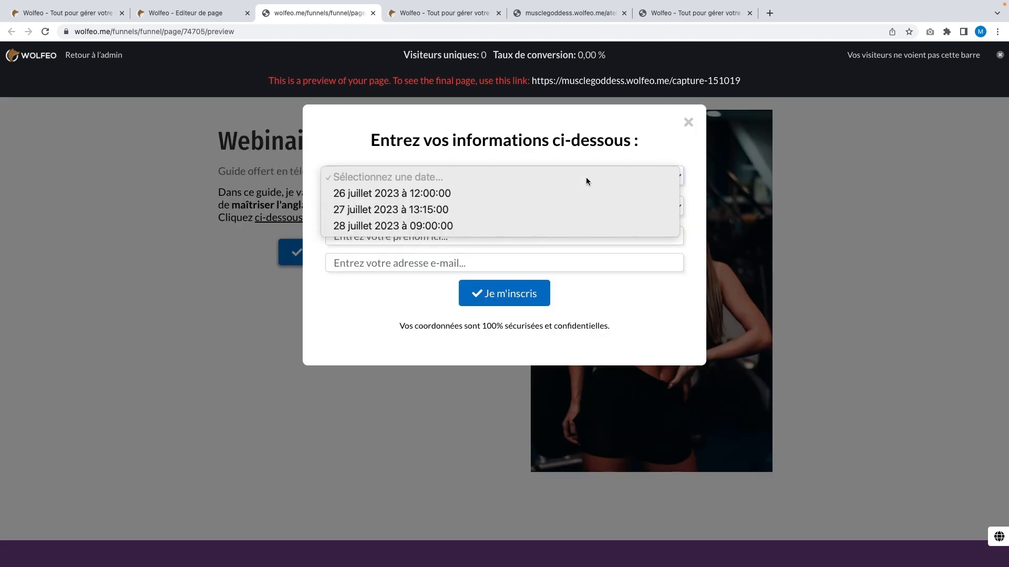
click(570, 210)
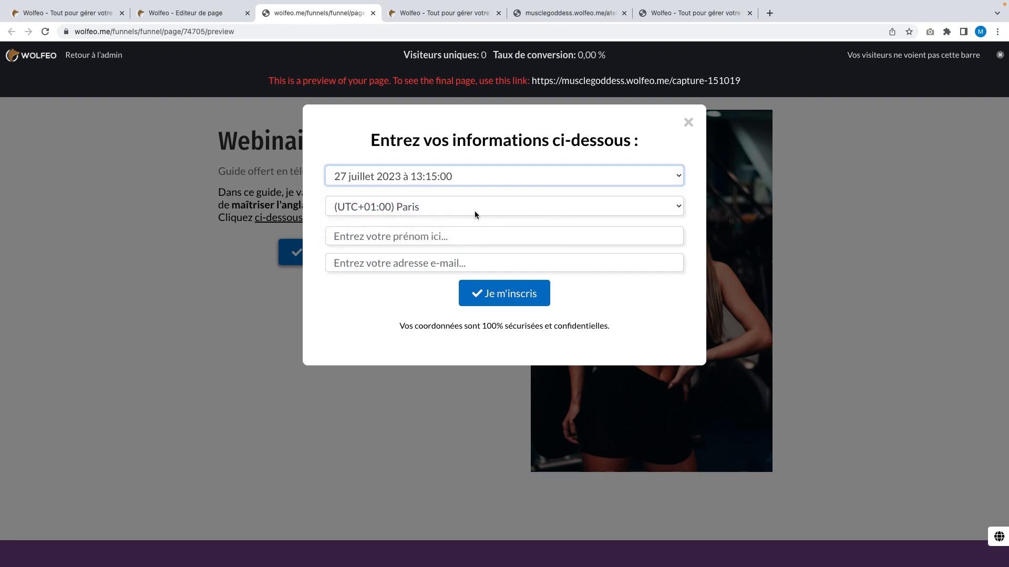
click(408, 244)
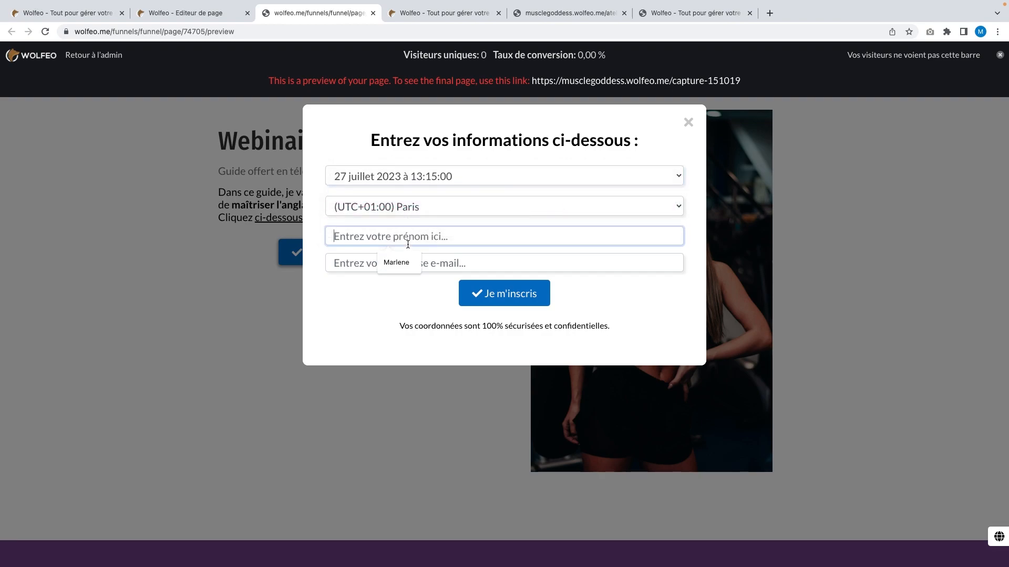
click(475, 264)
click(575, 296)
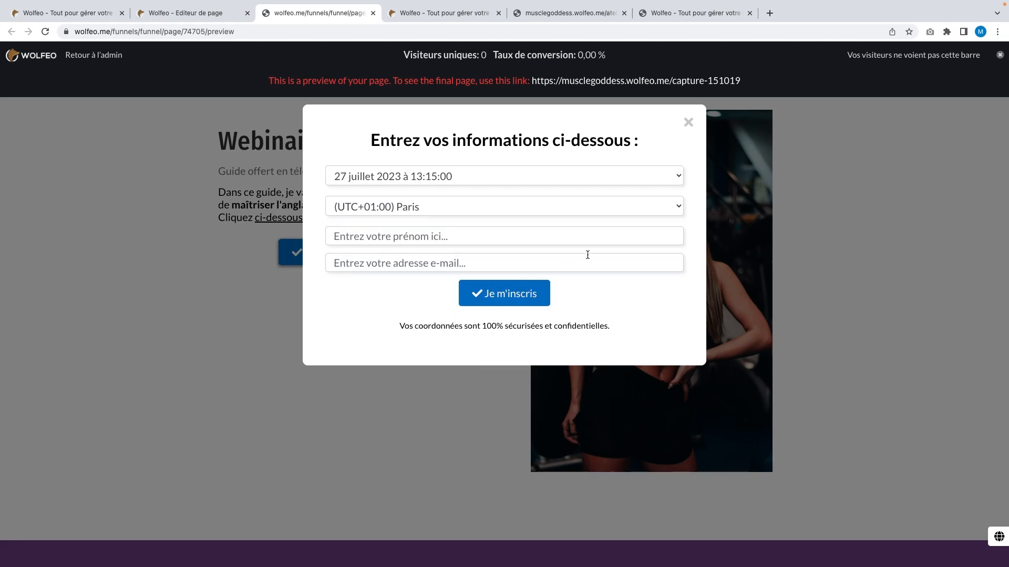
click(689, 123)
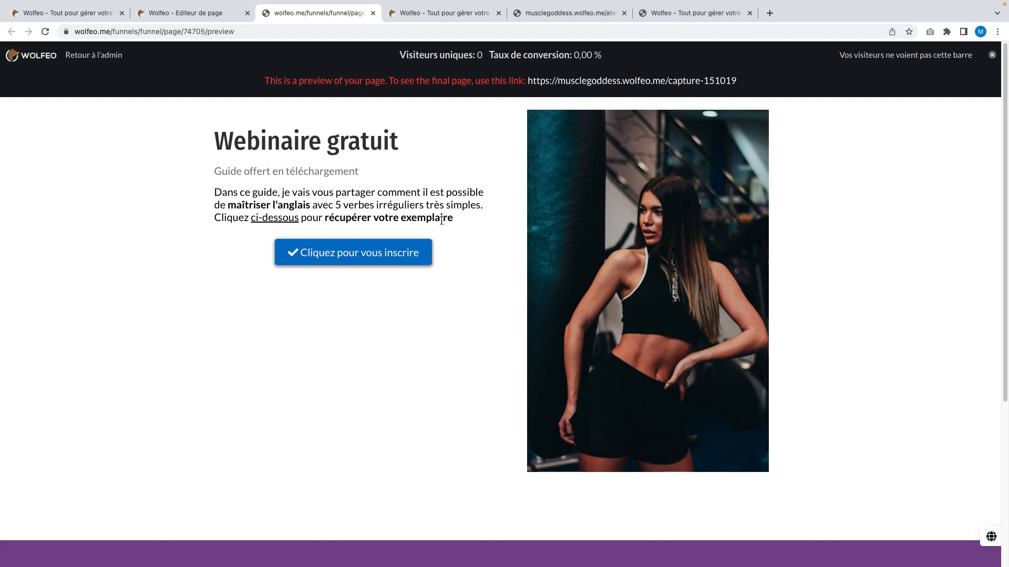